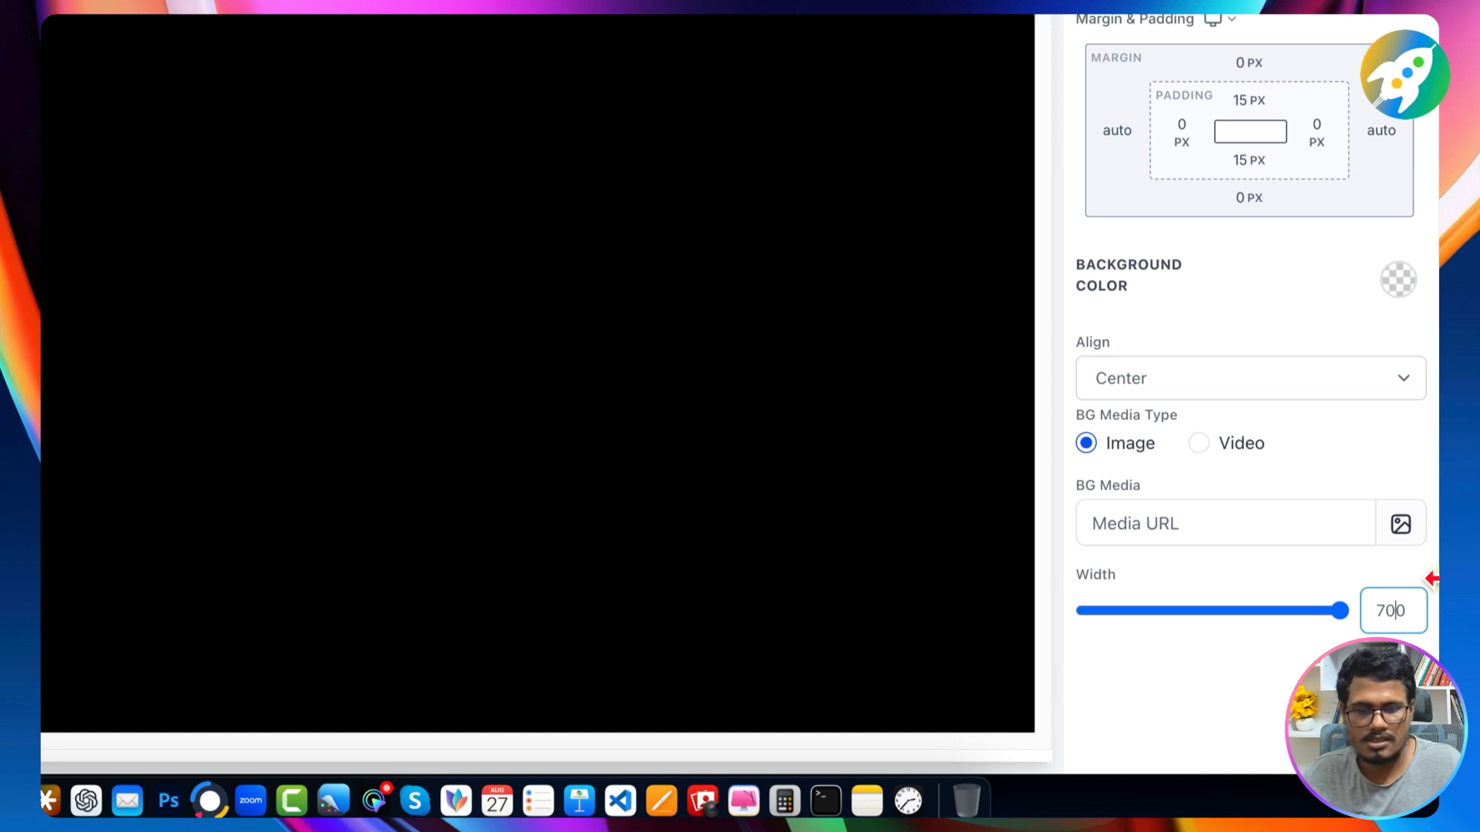
Step: Set the video row's width to 700 so it sits centered under the headlines
key(Delete)
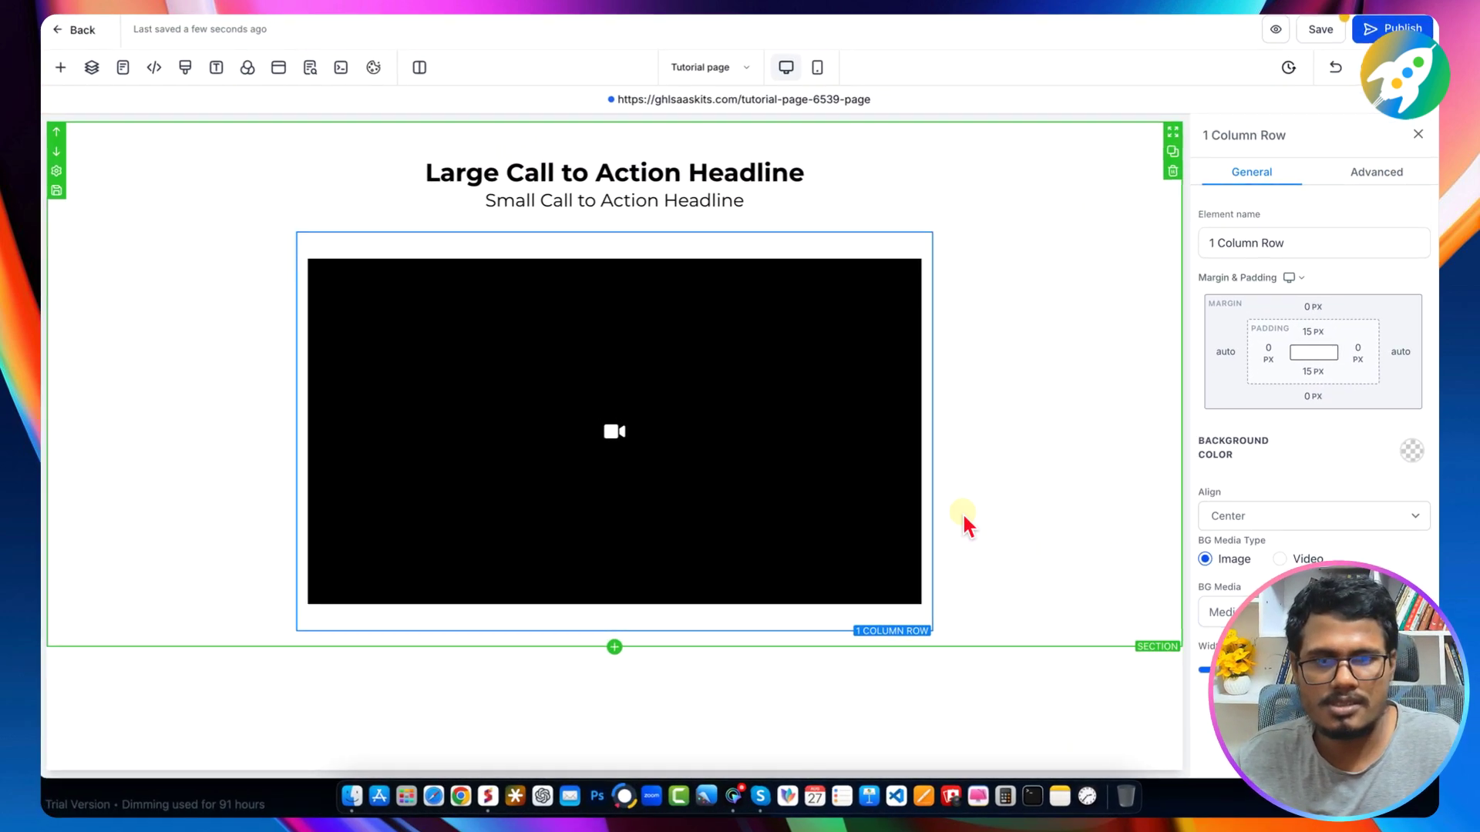
Step: Place a Click to Sign Up button directly below the video
click(614, 618)
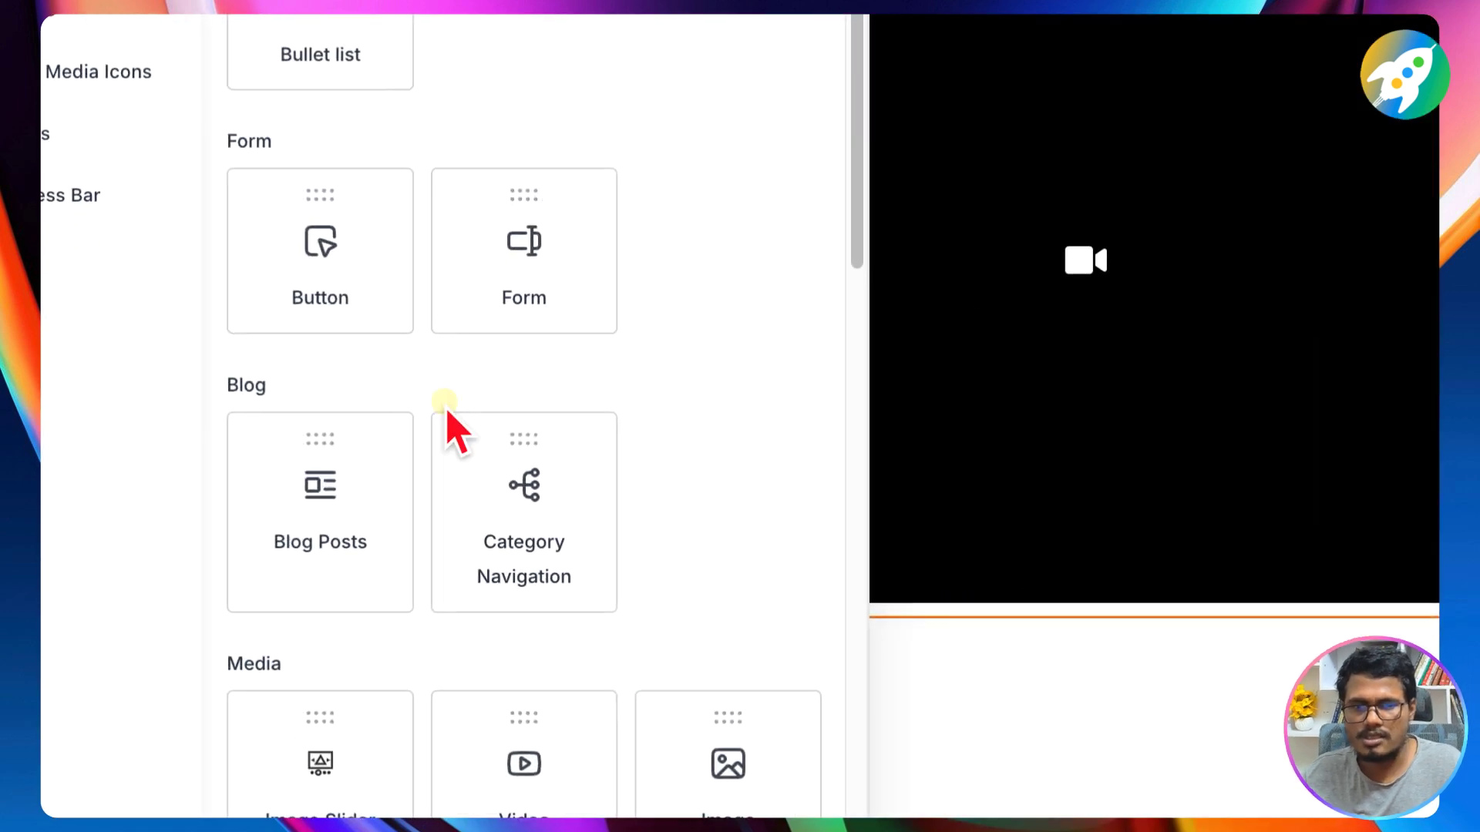
scroll(573, 505, down, 3)
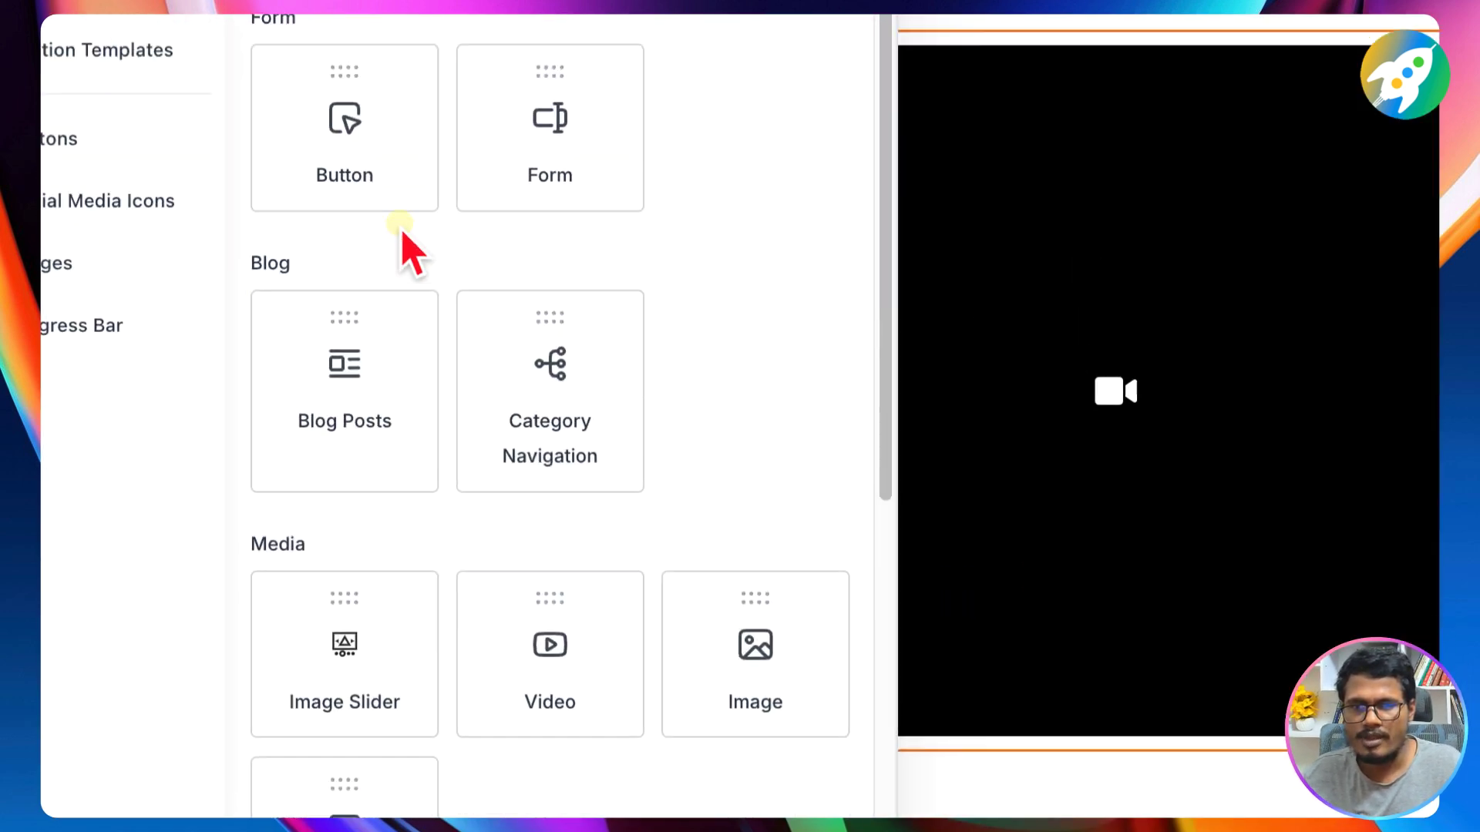
drag(388, 212, 1195, 710)
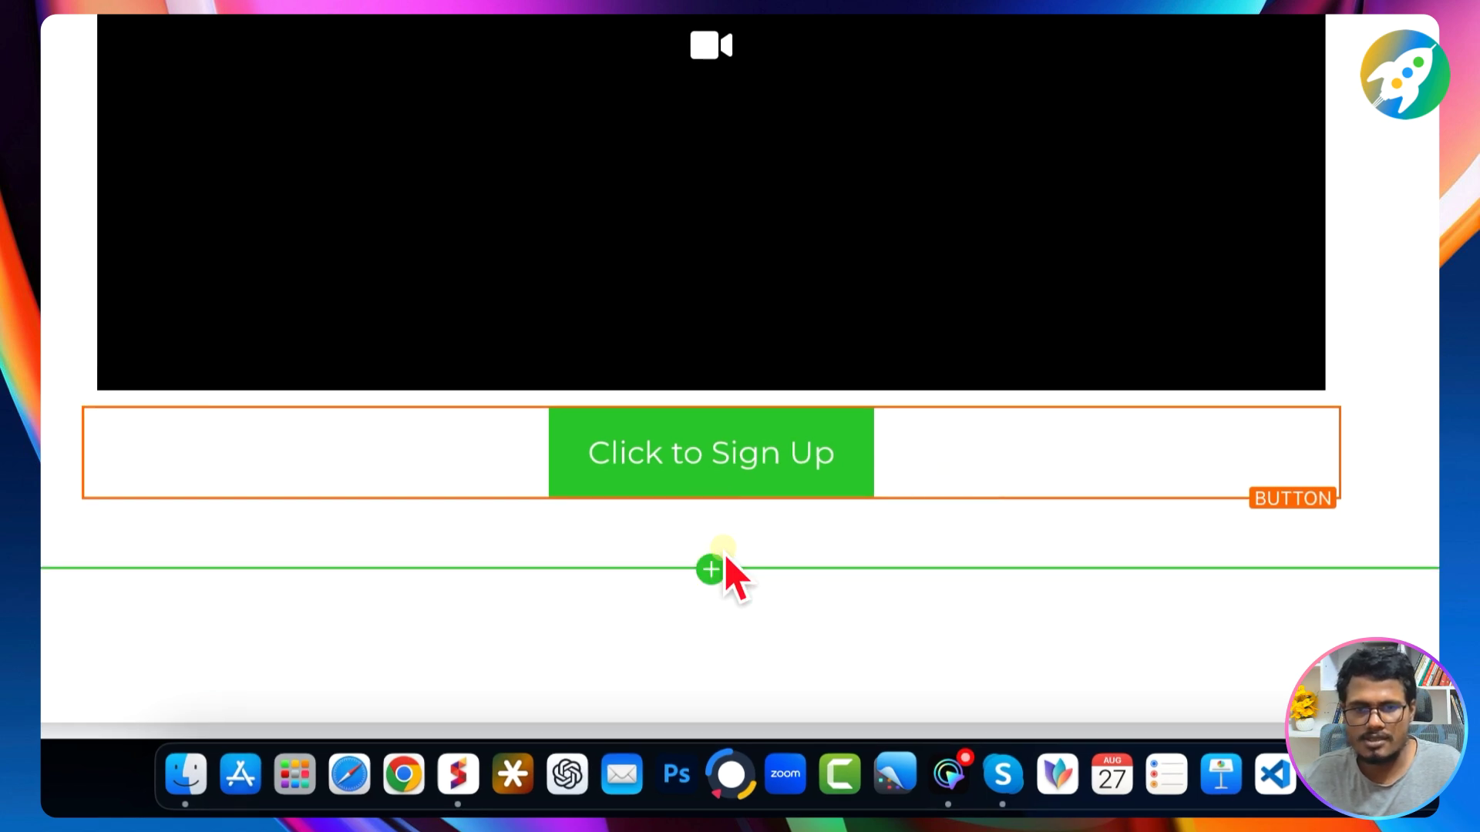
Step: Add a Full Width section under the button containing a 2 Column row
click(714, 569)
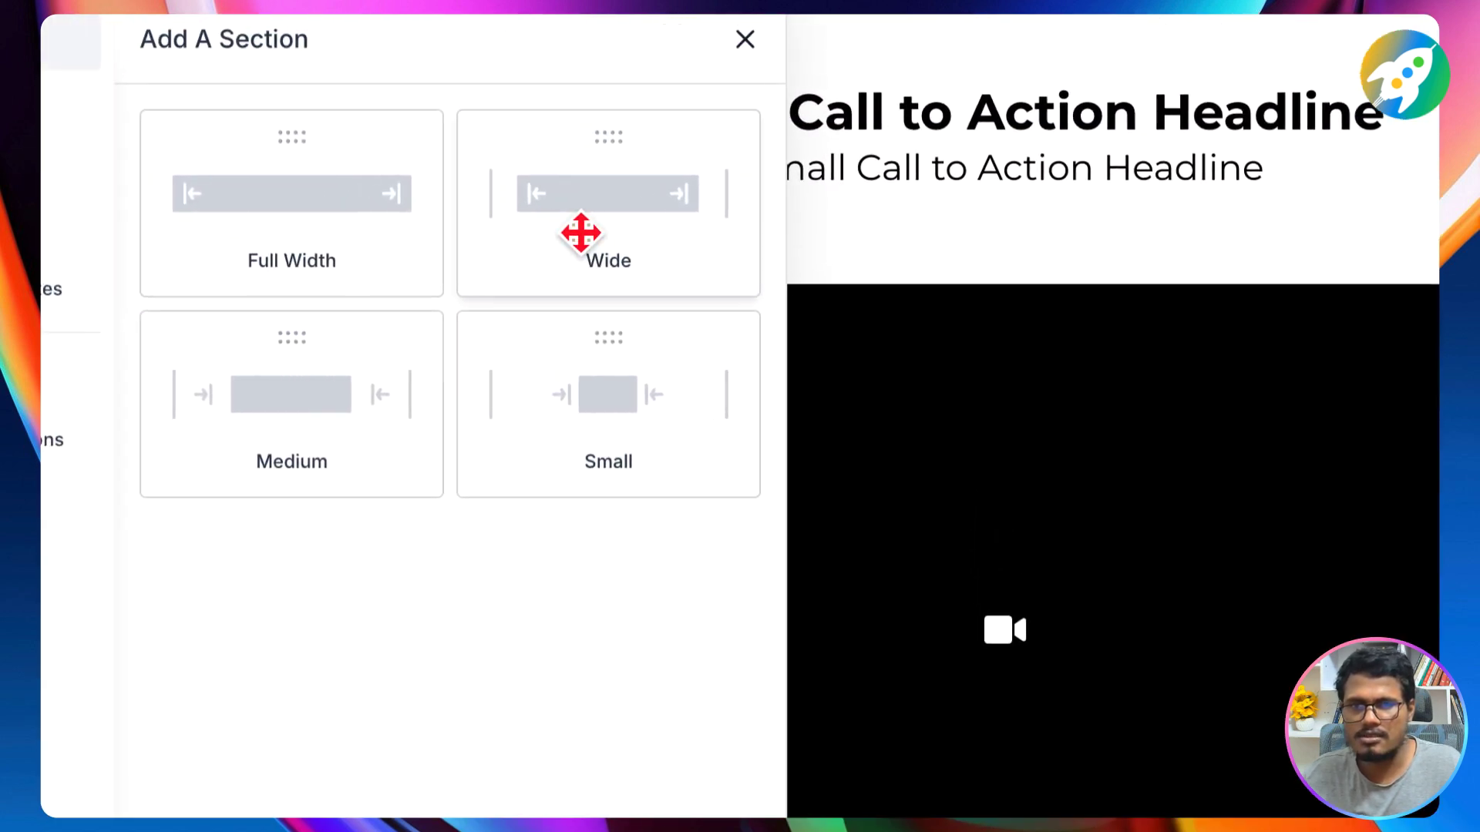
click(416, 232)
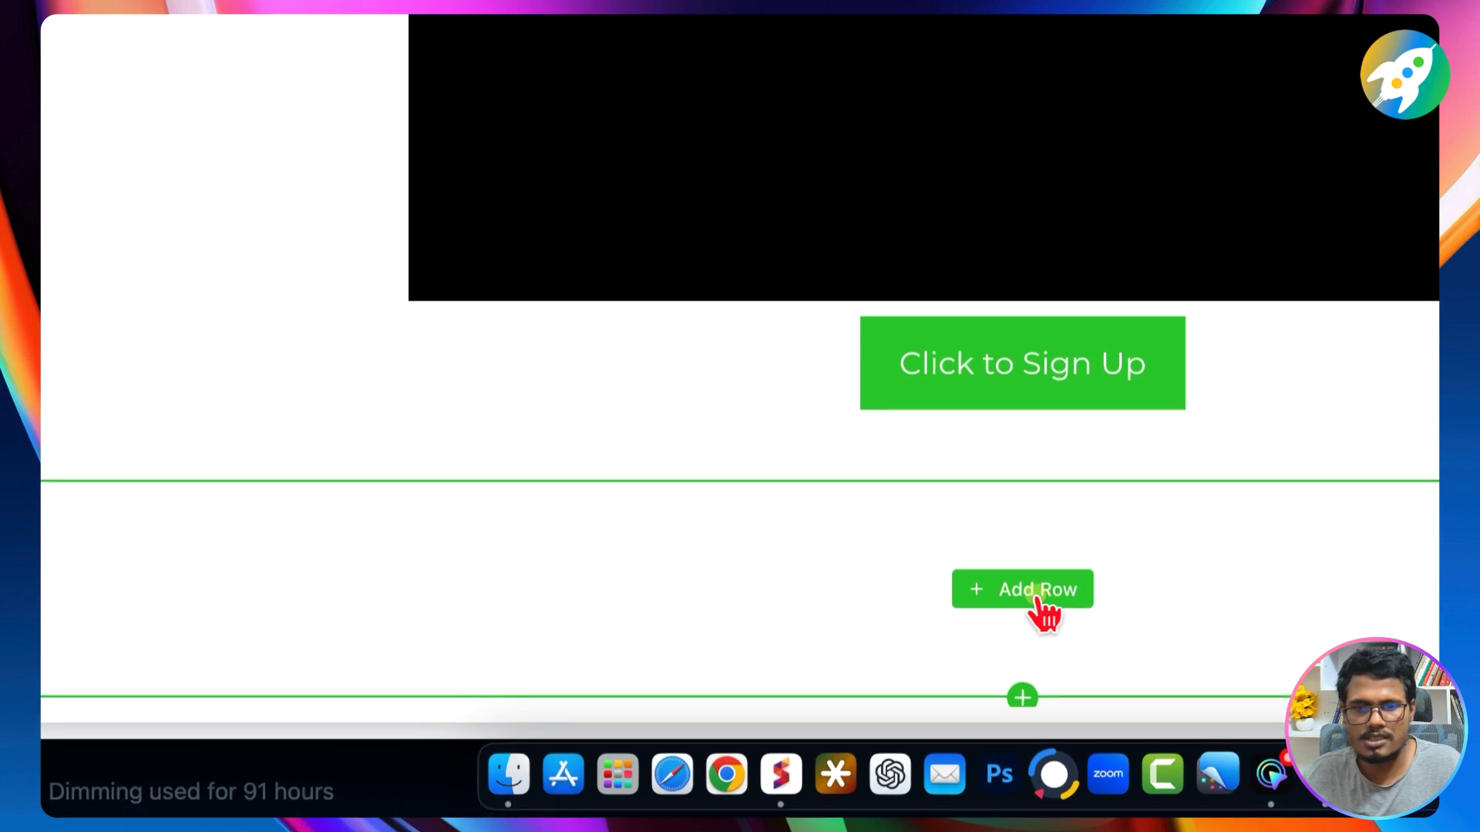
click(1039, 598)
click(711, 182)
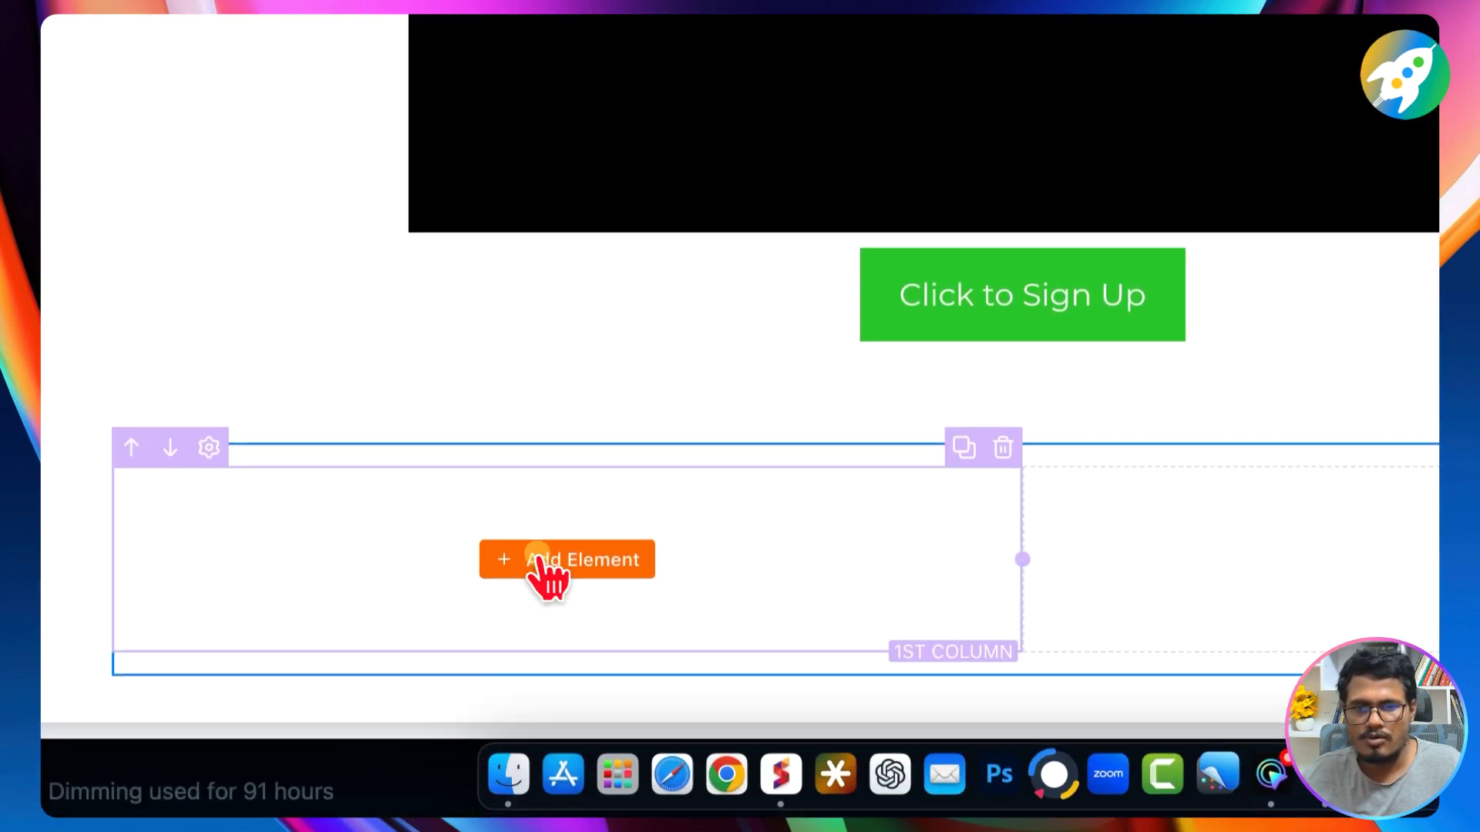
Step: Fill the columns with an image placeholder, then a headline, sub-headline and 18 px paragraph
click(540, 563)
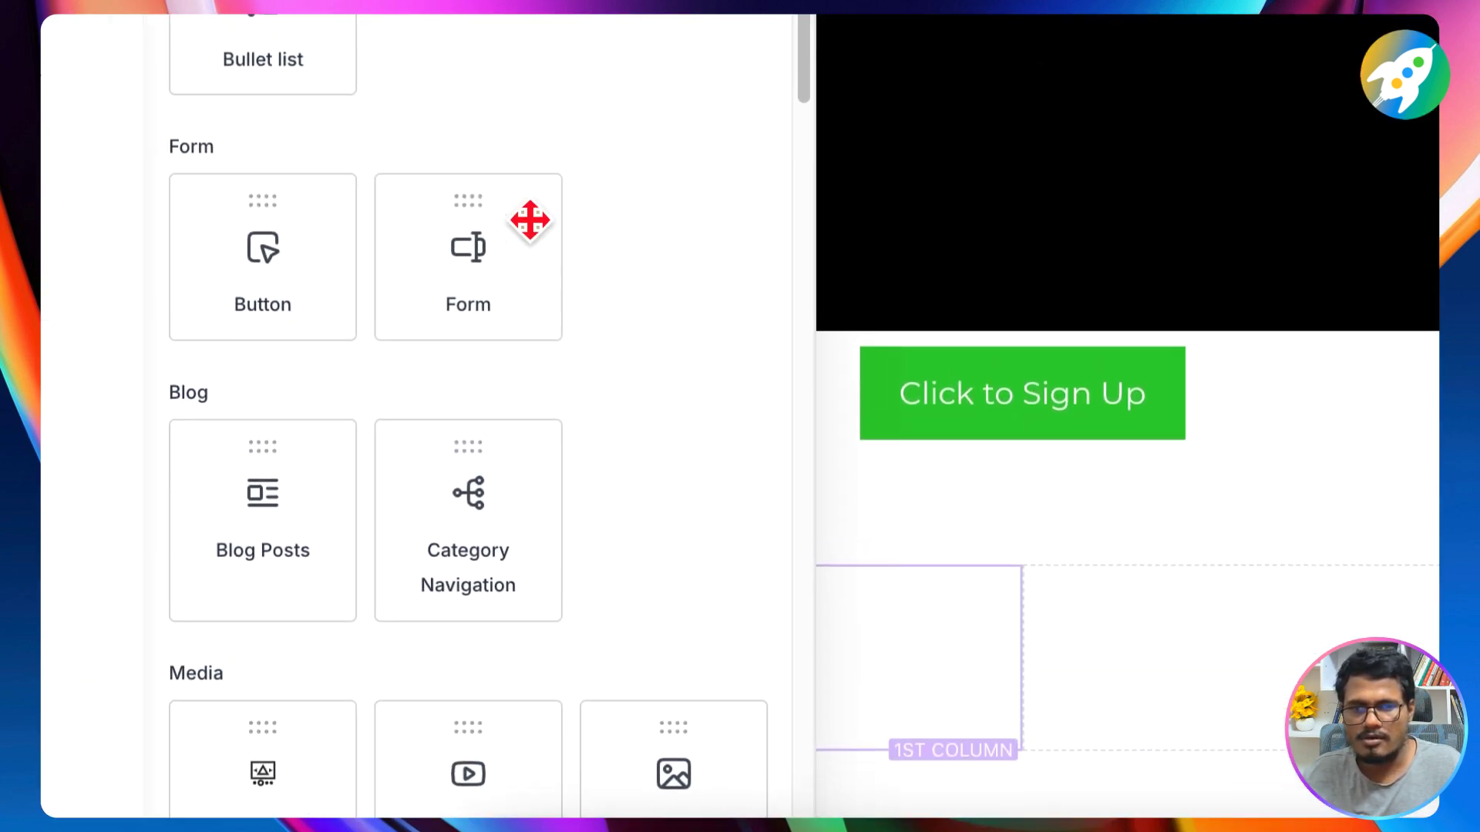
drag(663, 740, 1002, 667)
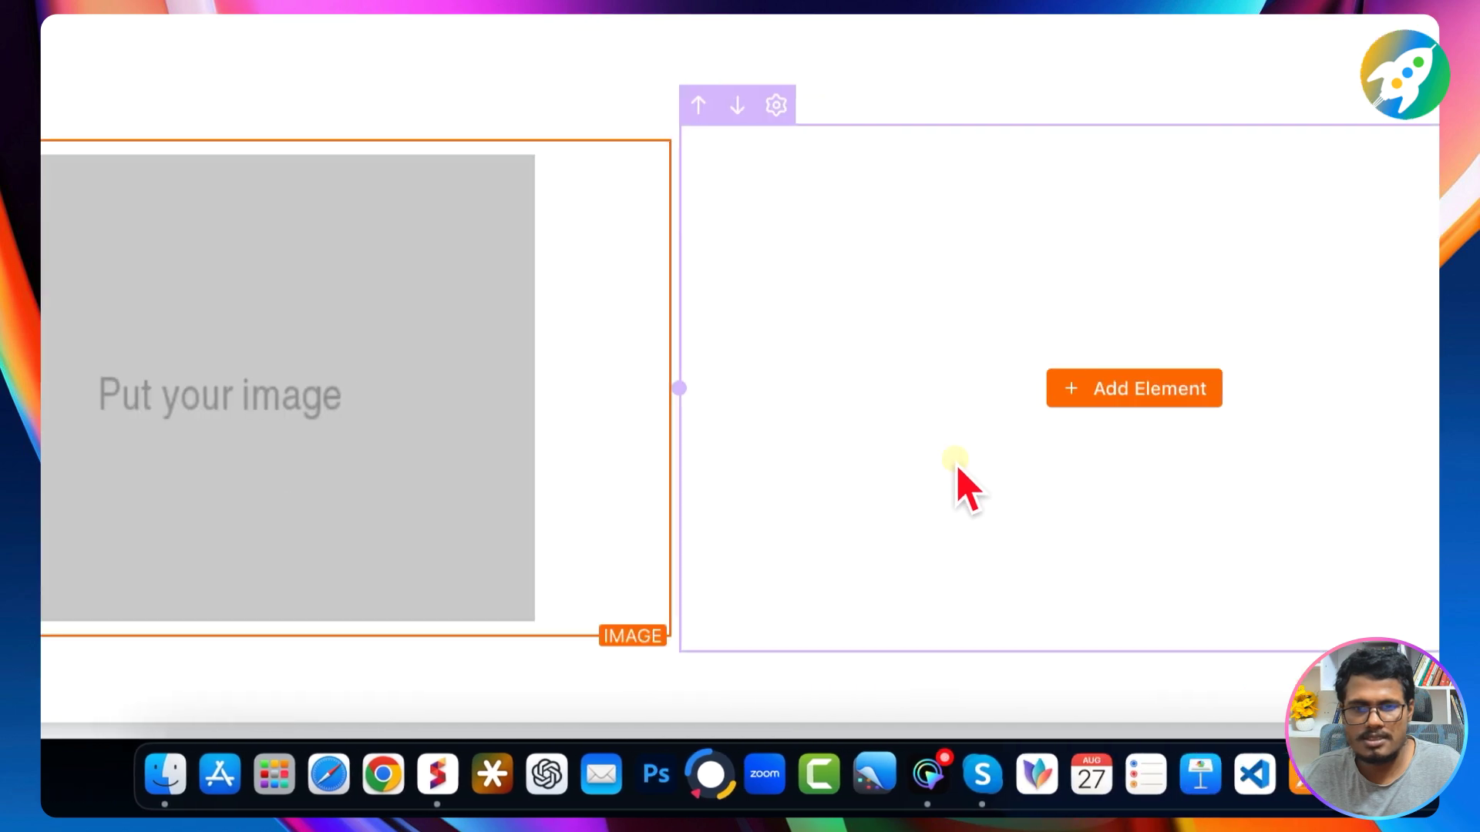
click(1110, 395)
drag(387, 284, 1244, 728)
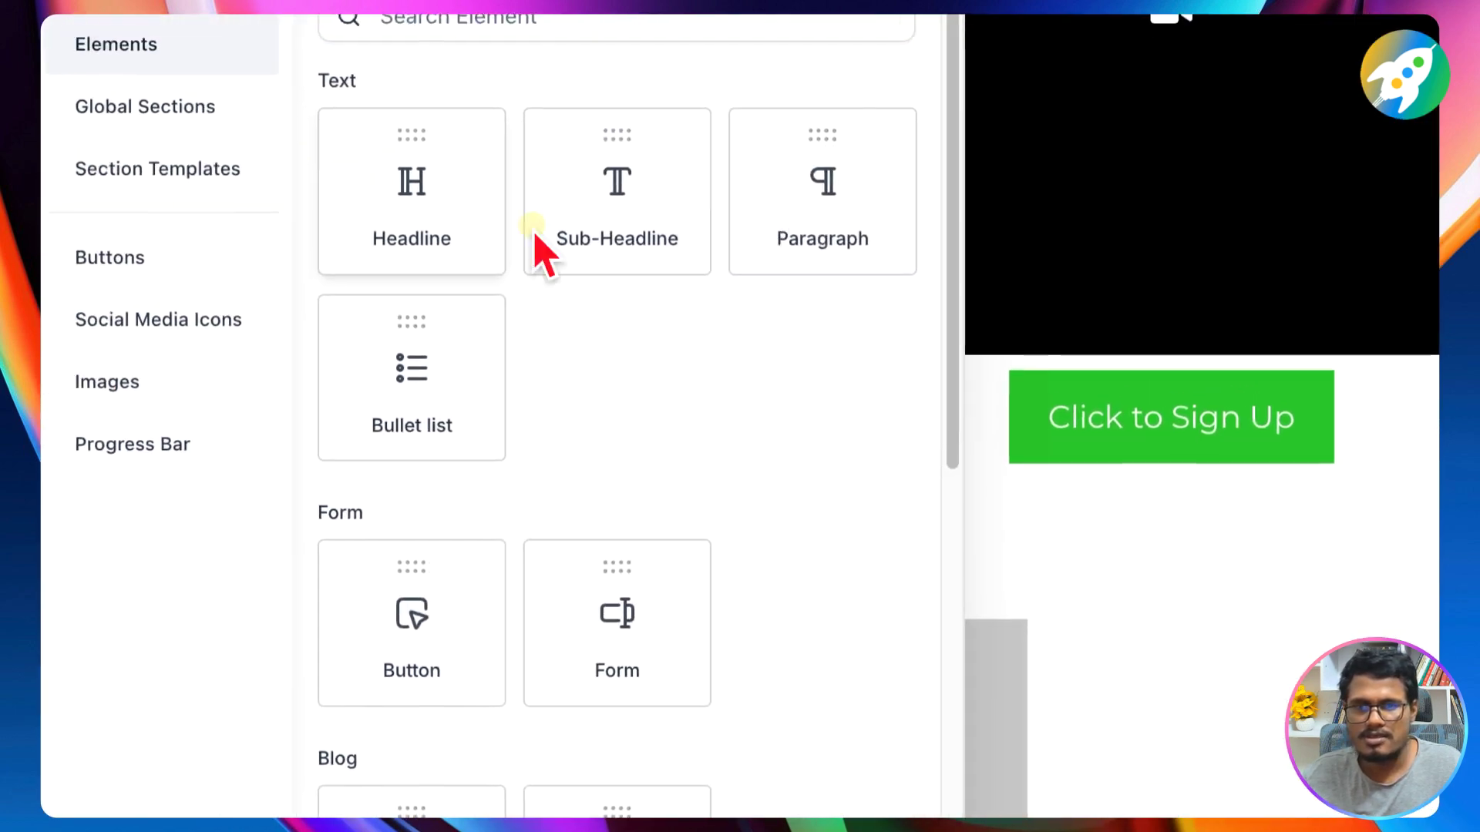
drag(685, 275, 1123, 678)
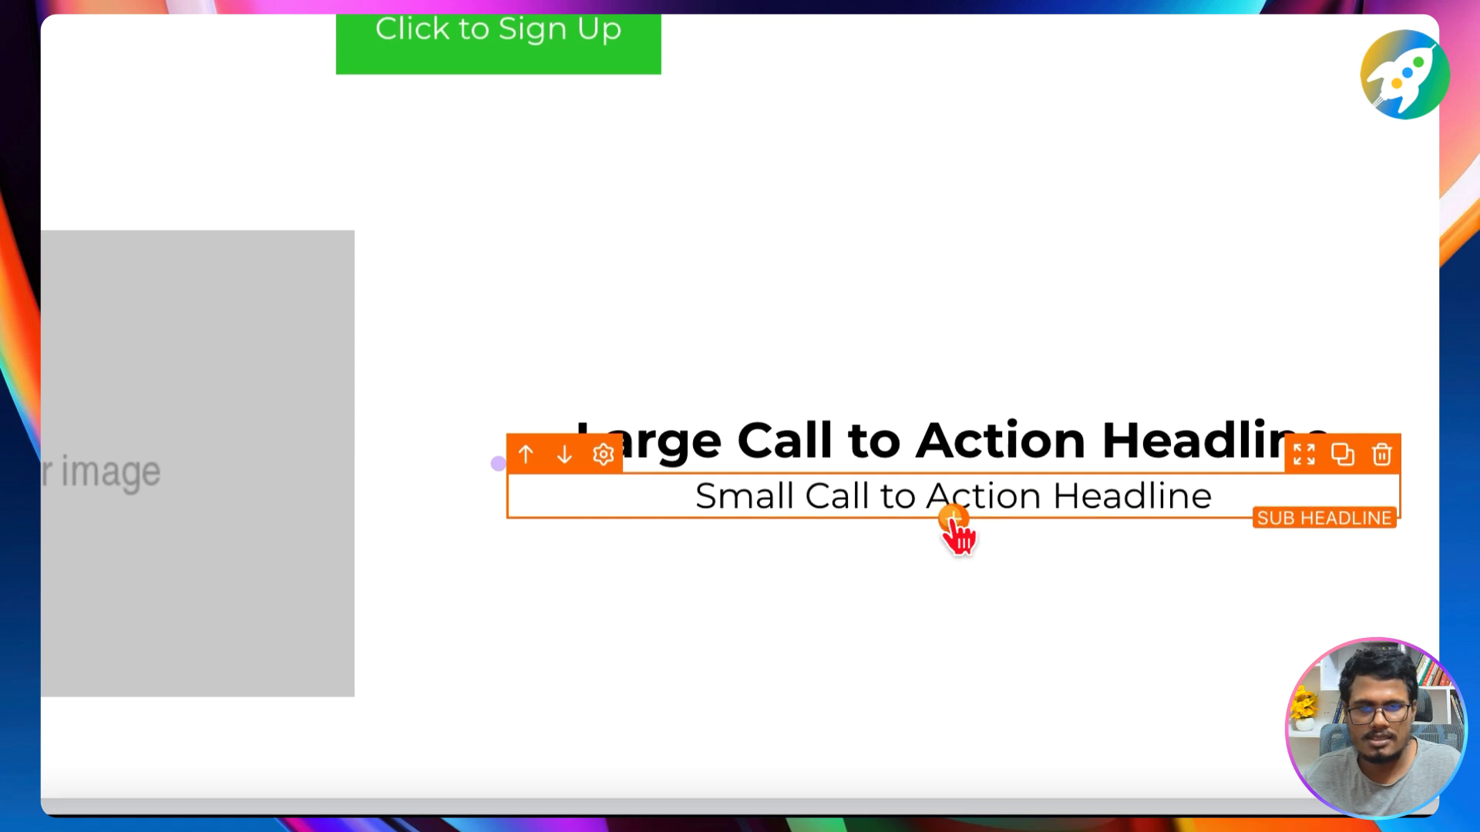
click(954, 520)
drag(357, 208, 1106, 719)
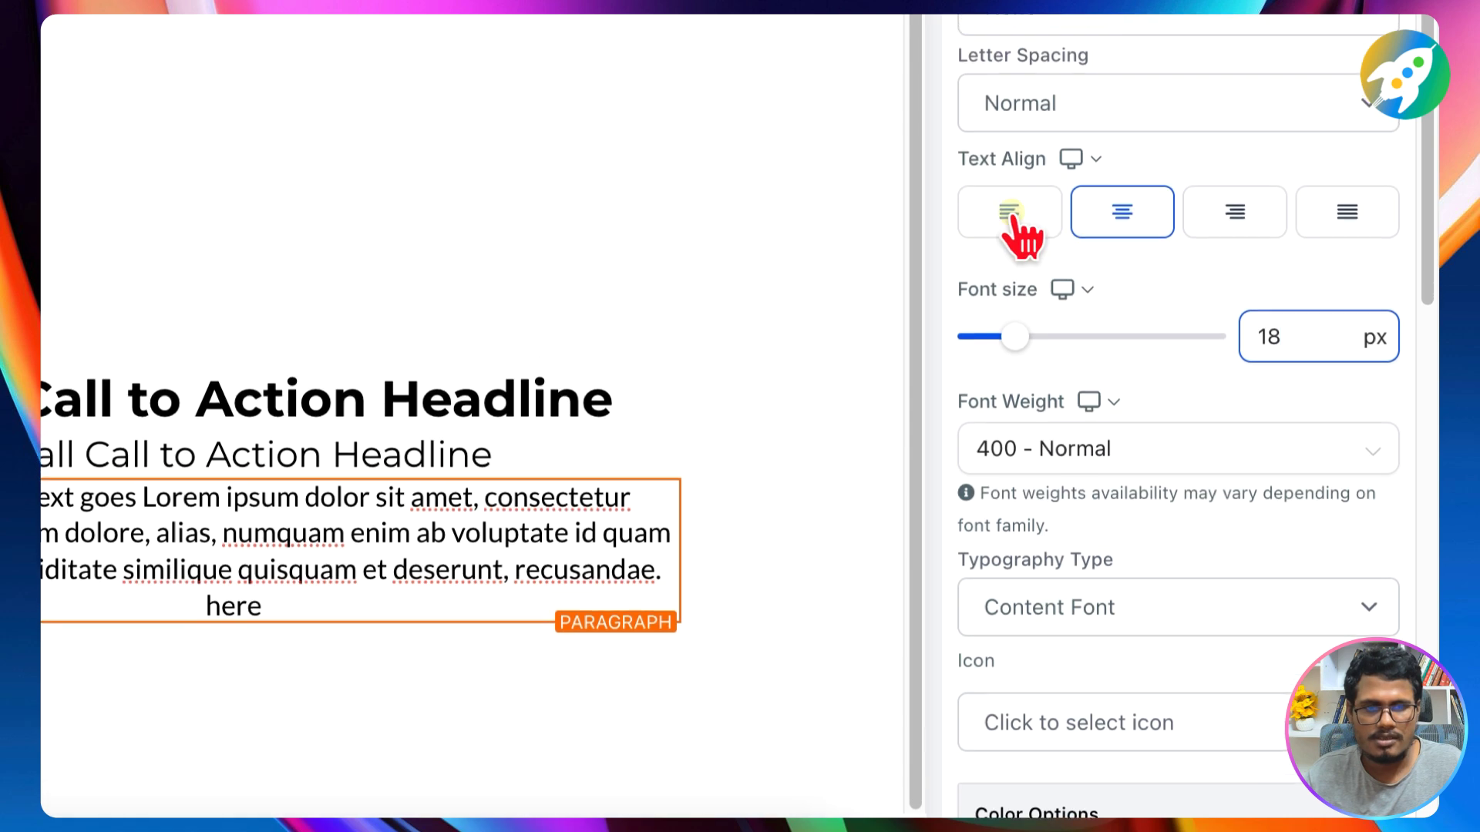
Step: Give the sub-headline 10 px top and bottom padding
click(549, 462)
scroll(1179, 420, down, 10)
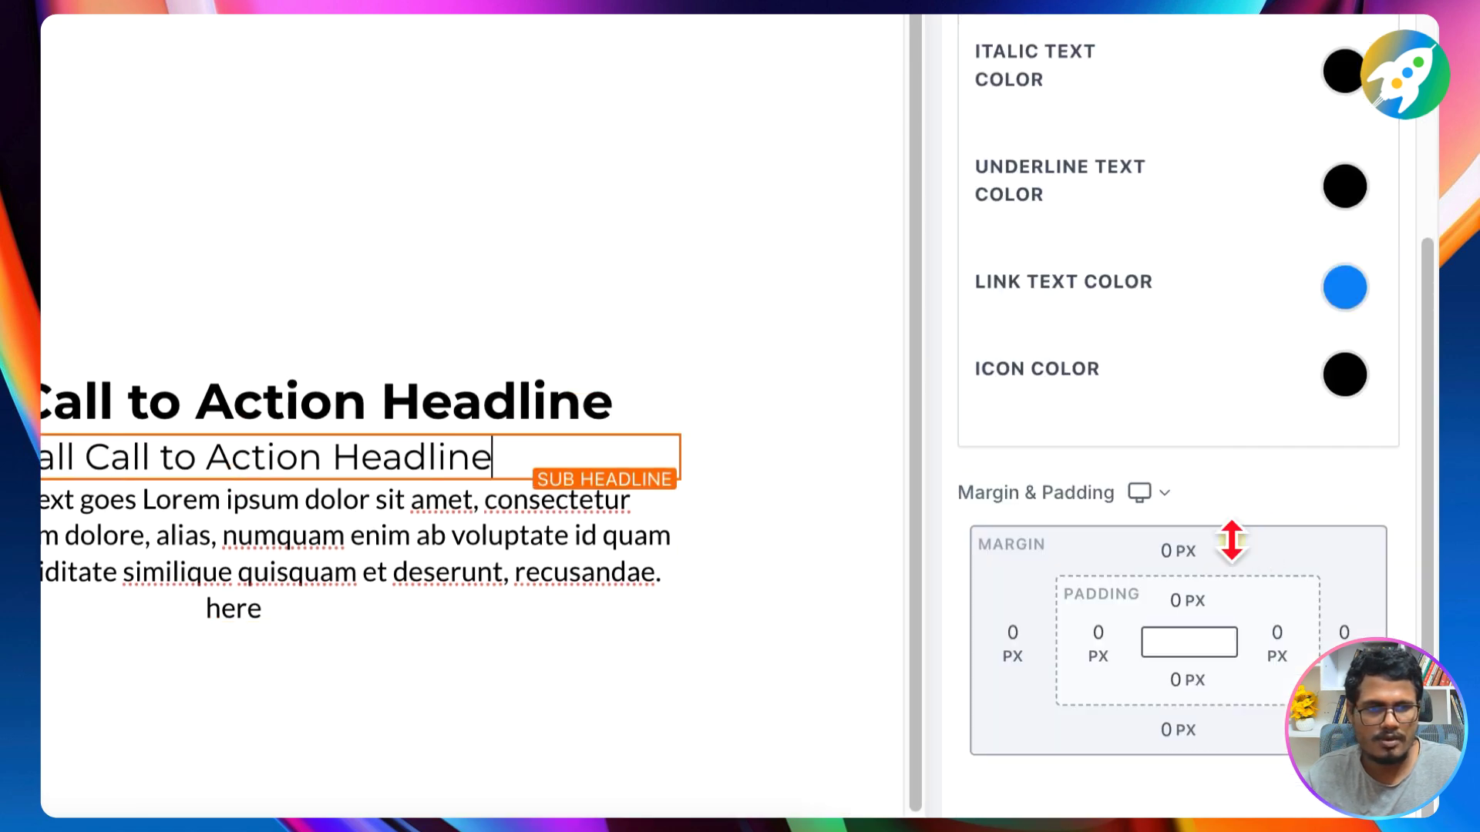
click(1188, 602)
click(1128, 417)
scroll(1191, 540, down, 3)
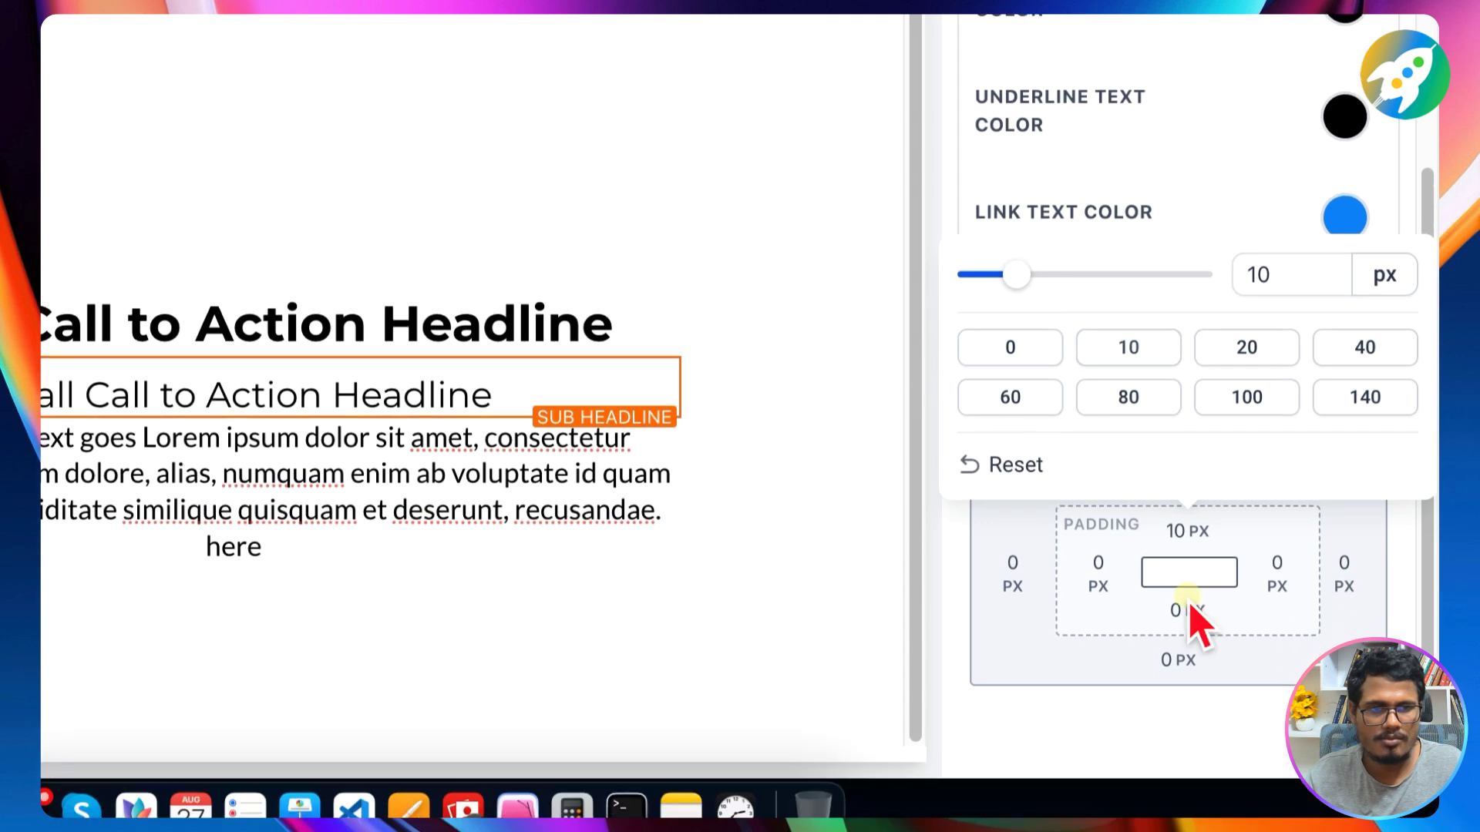
click(1191, 582)
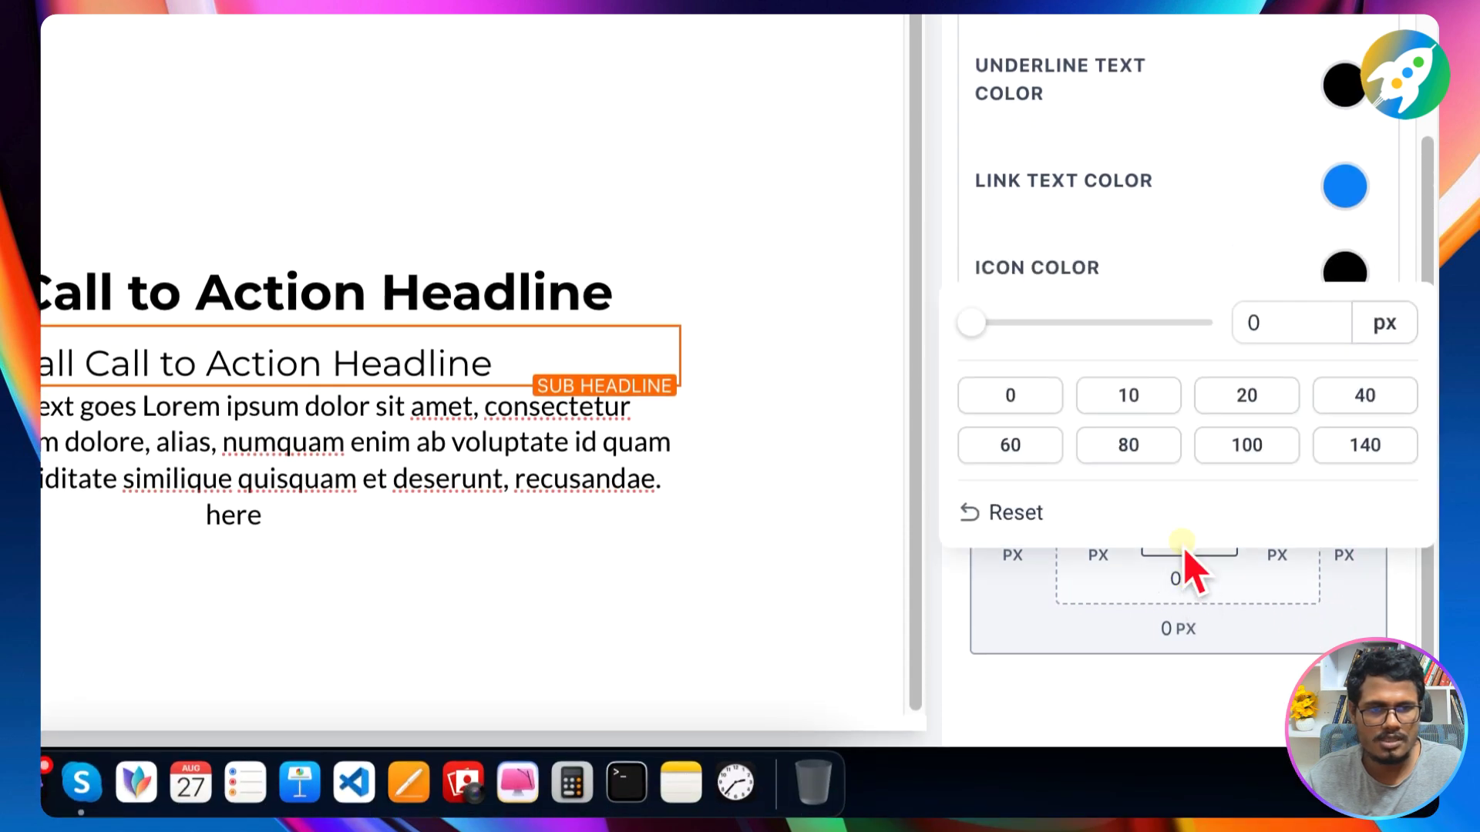
click(1144, 406)
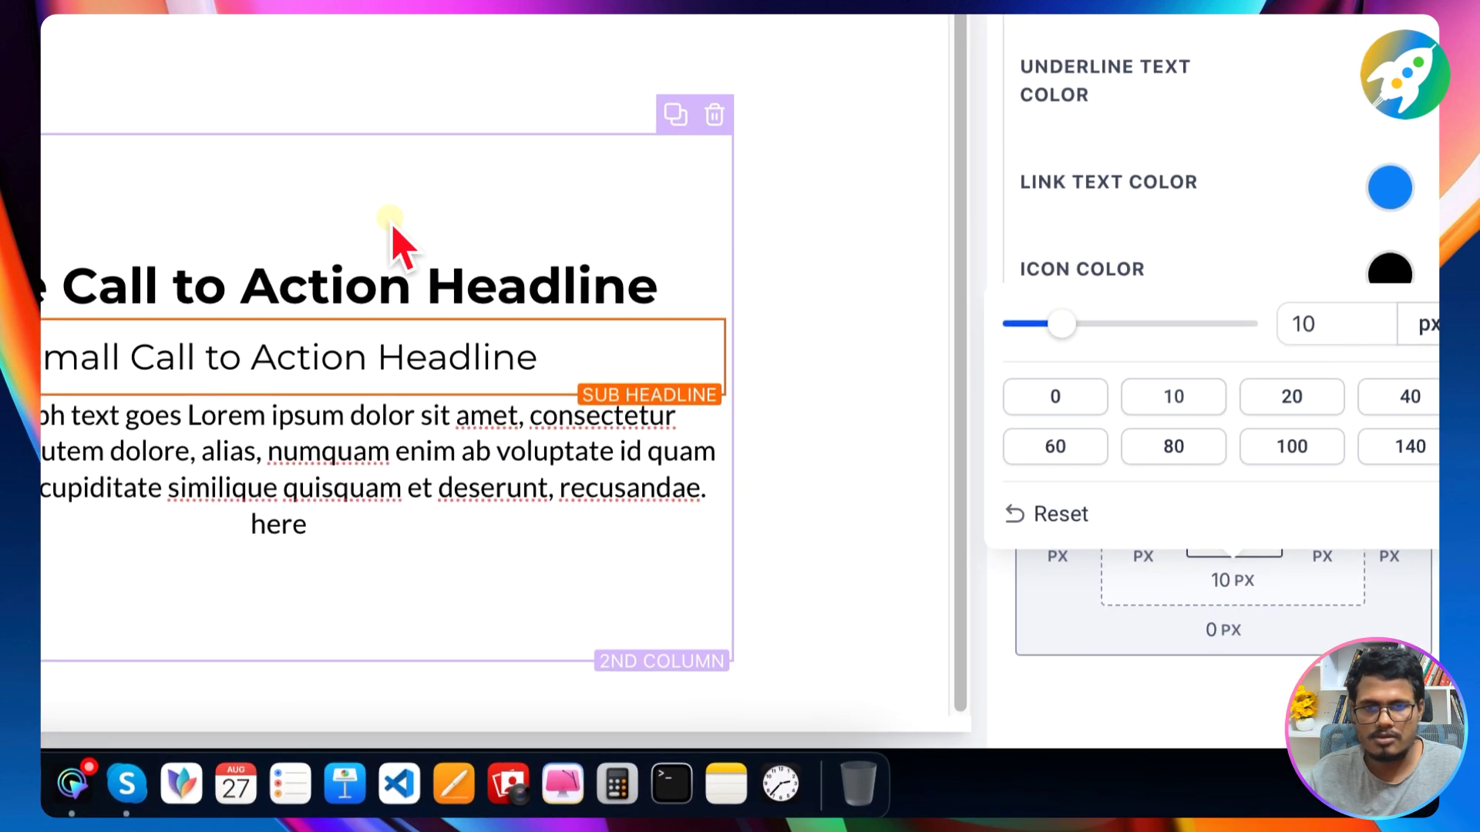
Step: Set the second column's content spacing to Left
click(316, 219)
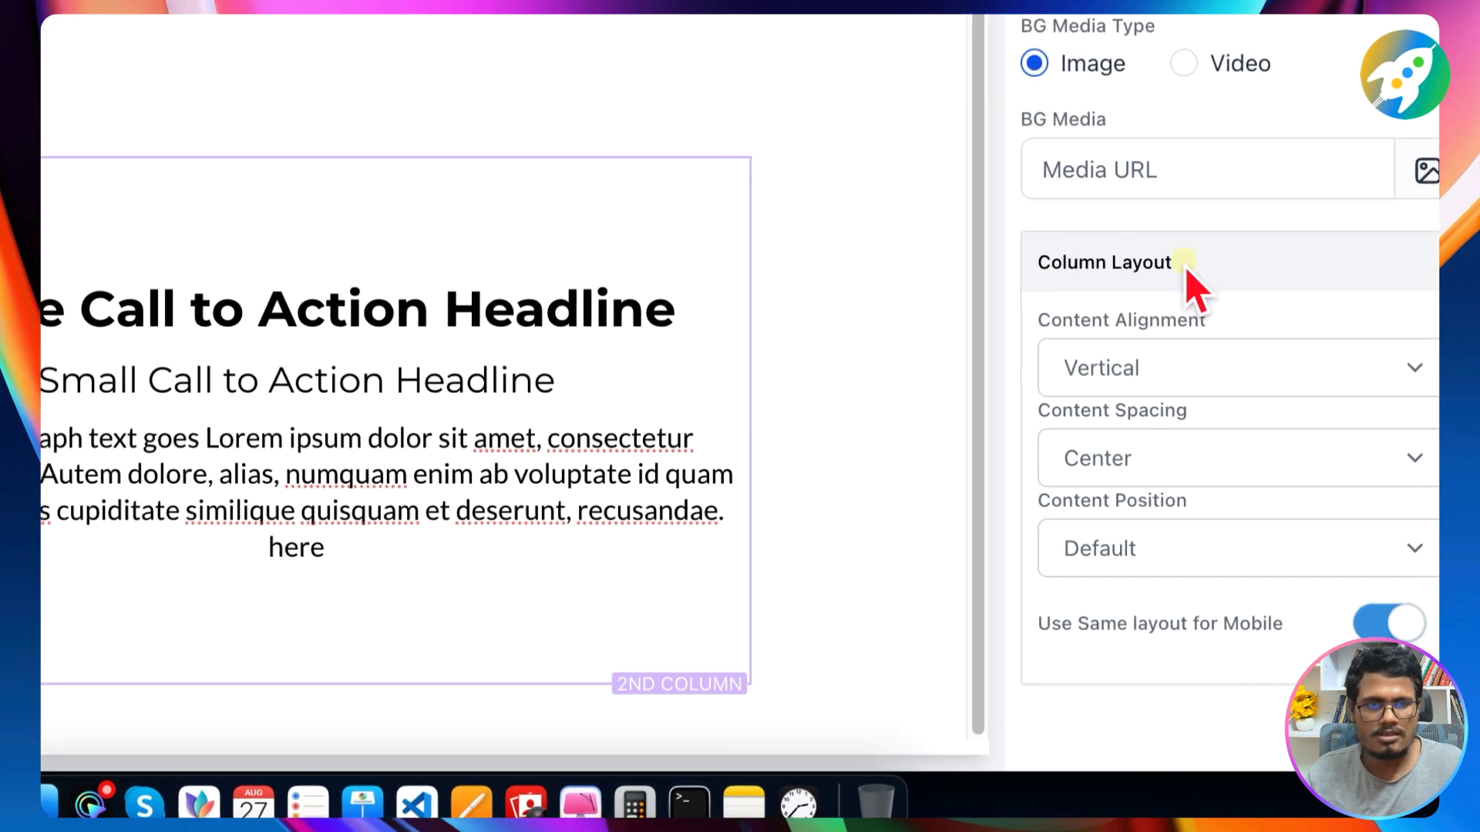
click(1165, 477)
click(1132, 511)
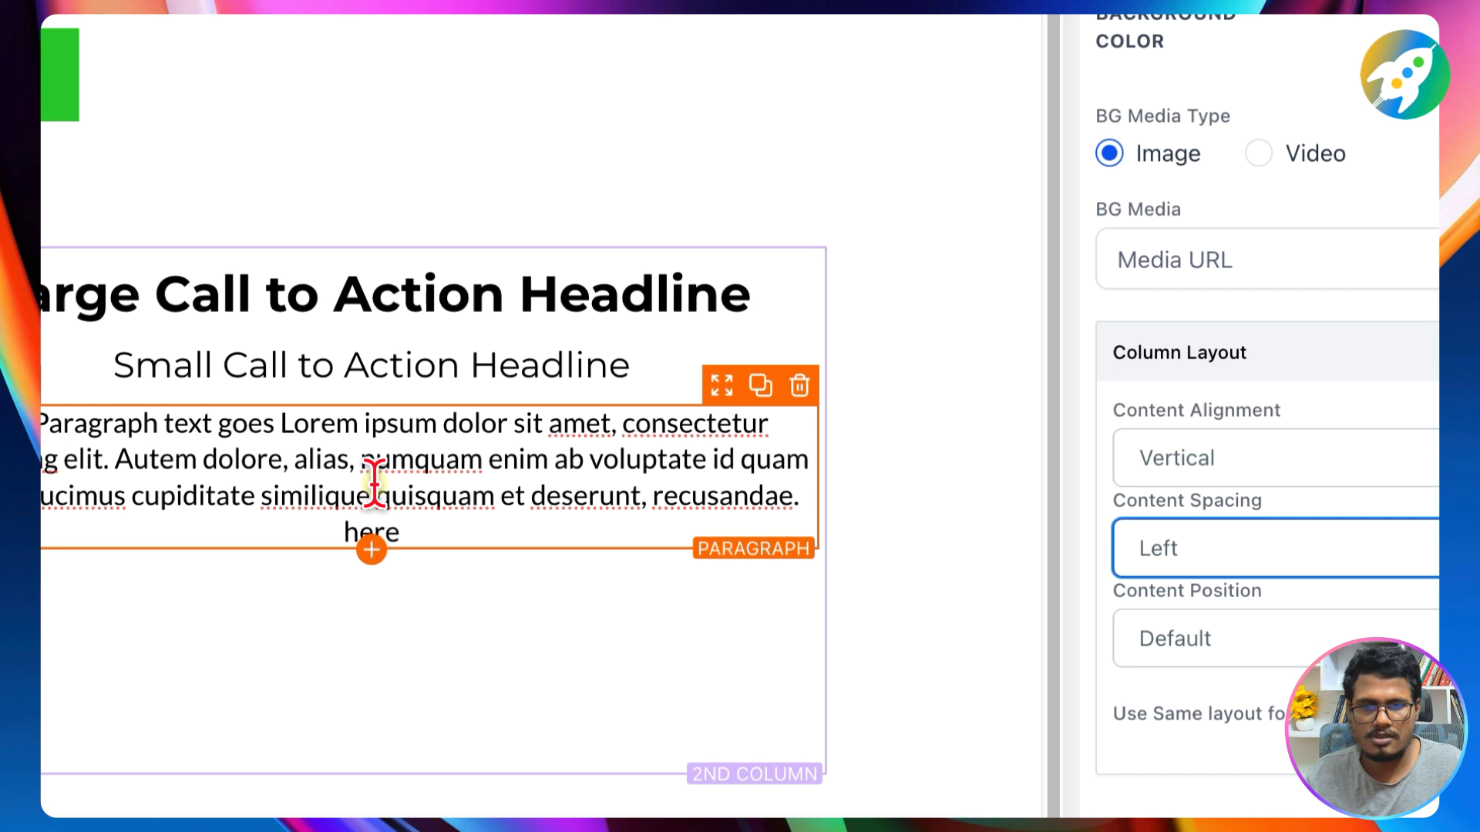
Step: Set the sign-up button's Full Width option to Fill Width
click(1084, 482)
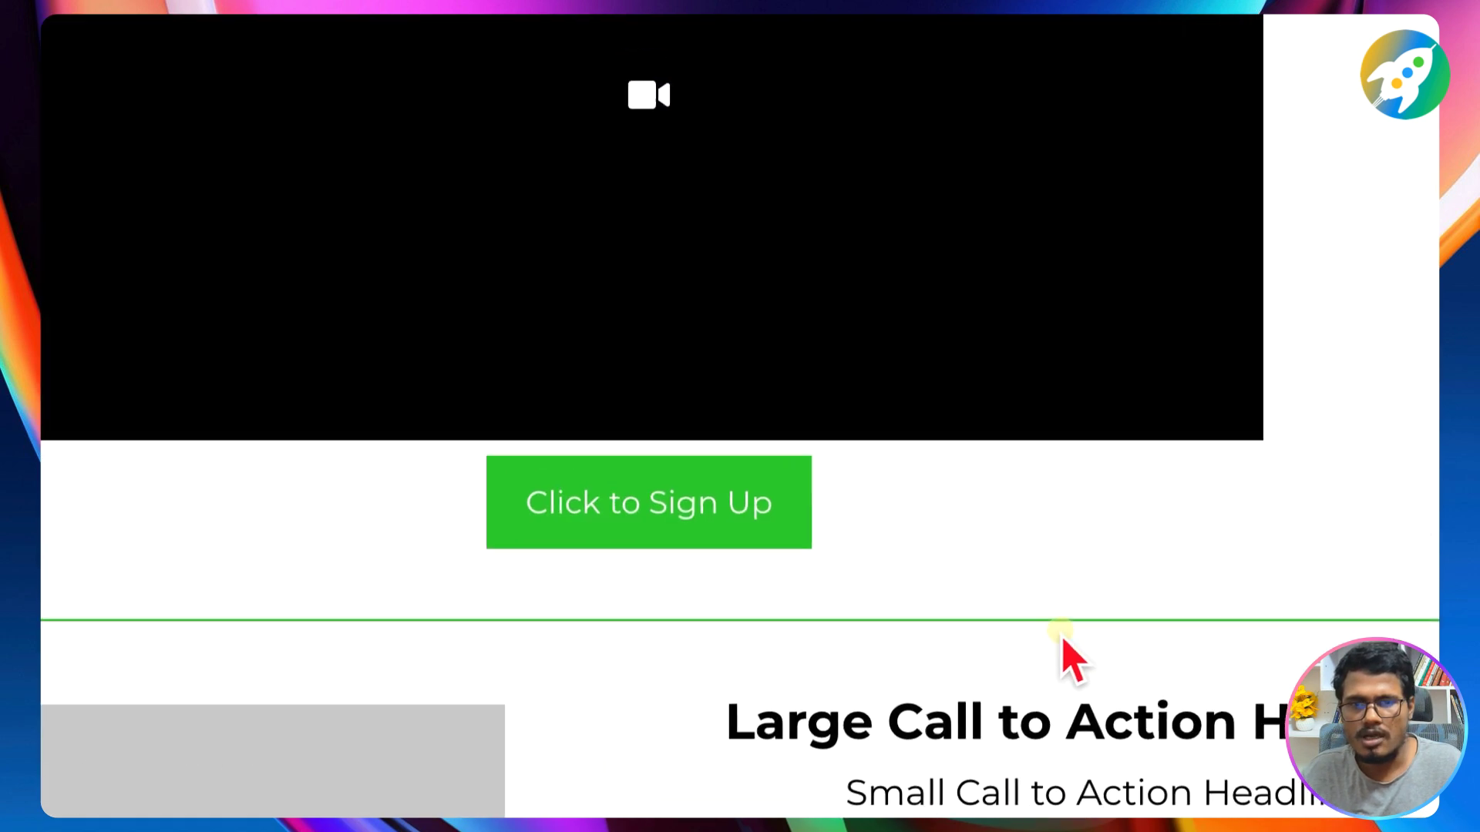
click(927, 650)
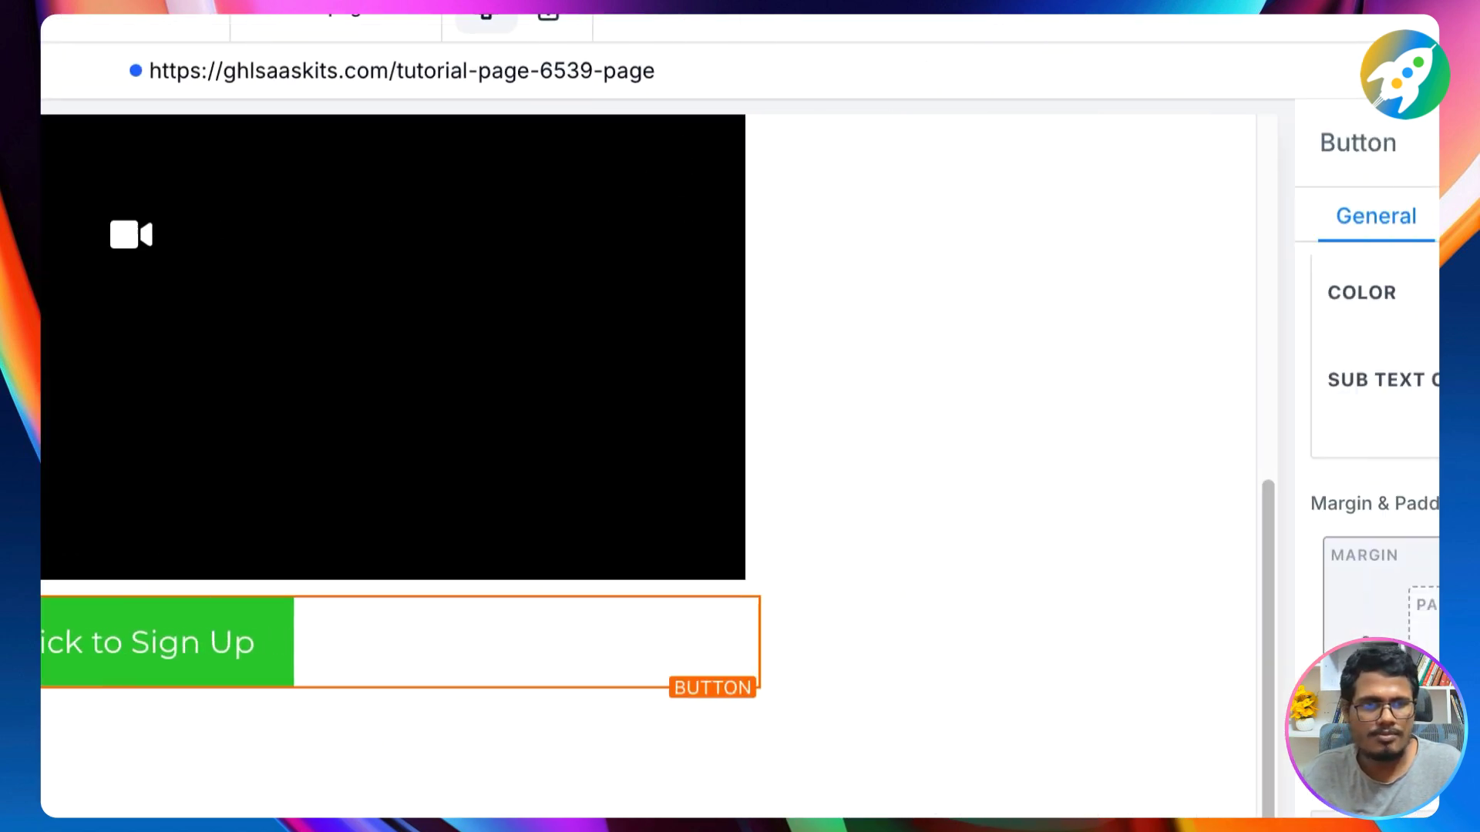
click(1368, 223)
scroll(1256, 393, down, 3)
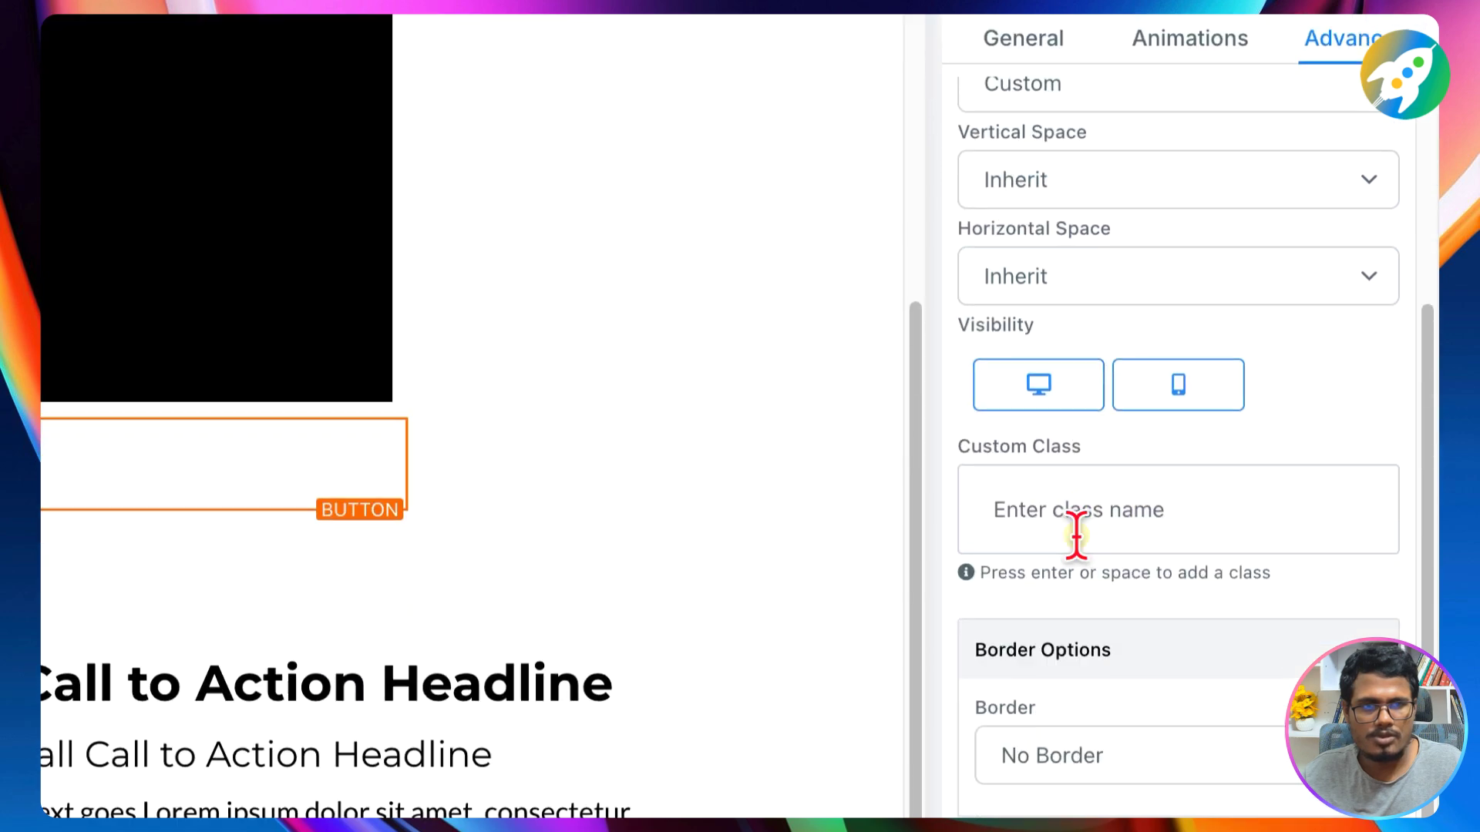
scroll(1079, 463, up, 3)
click(1077, 266)
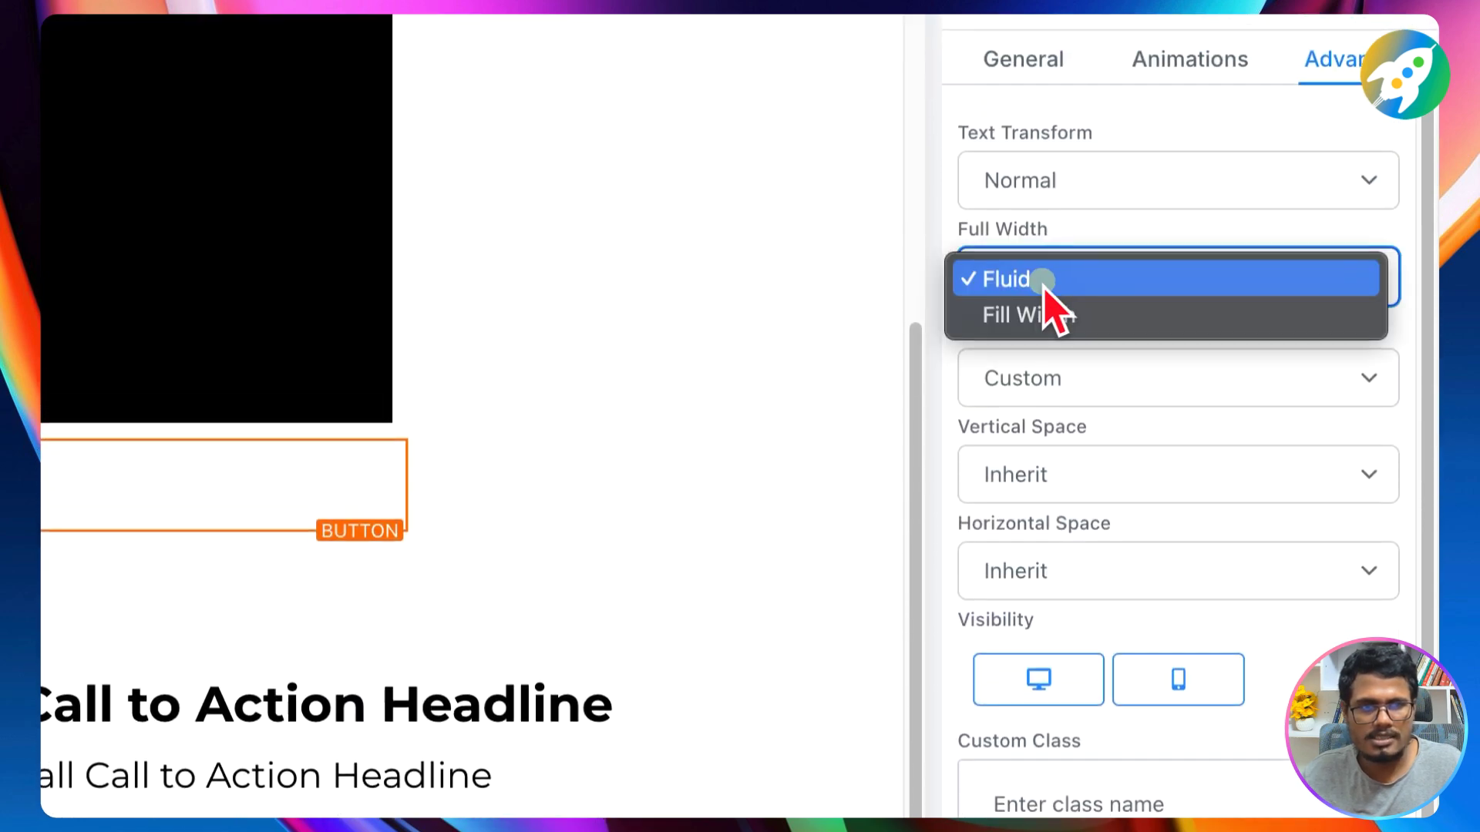
click(1000, 320)
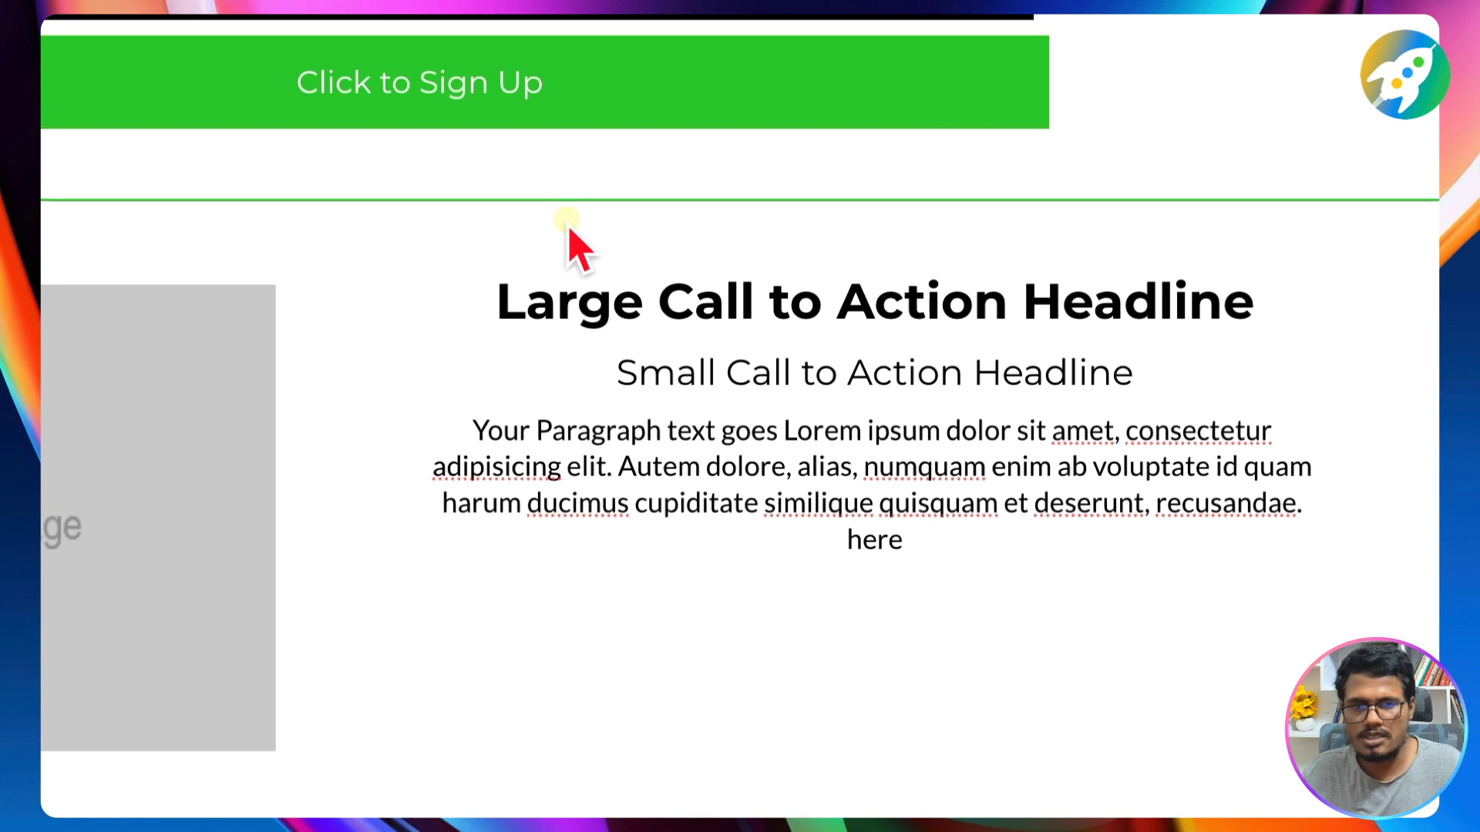
Step: Give the lower image-and-text row a light grey background color
click(249, 802)
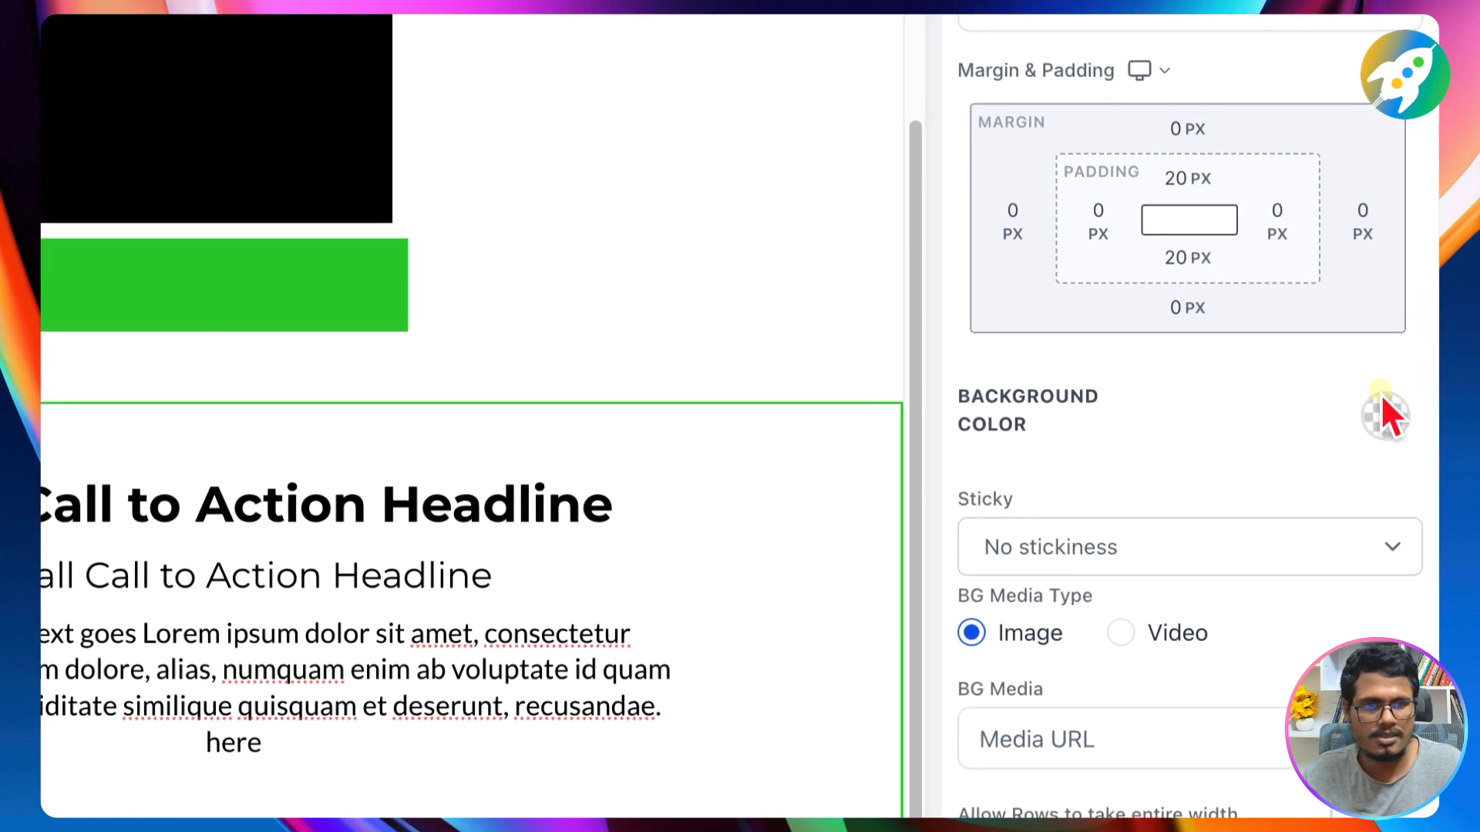
click(1365, 414)
click(1165, 510)
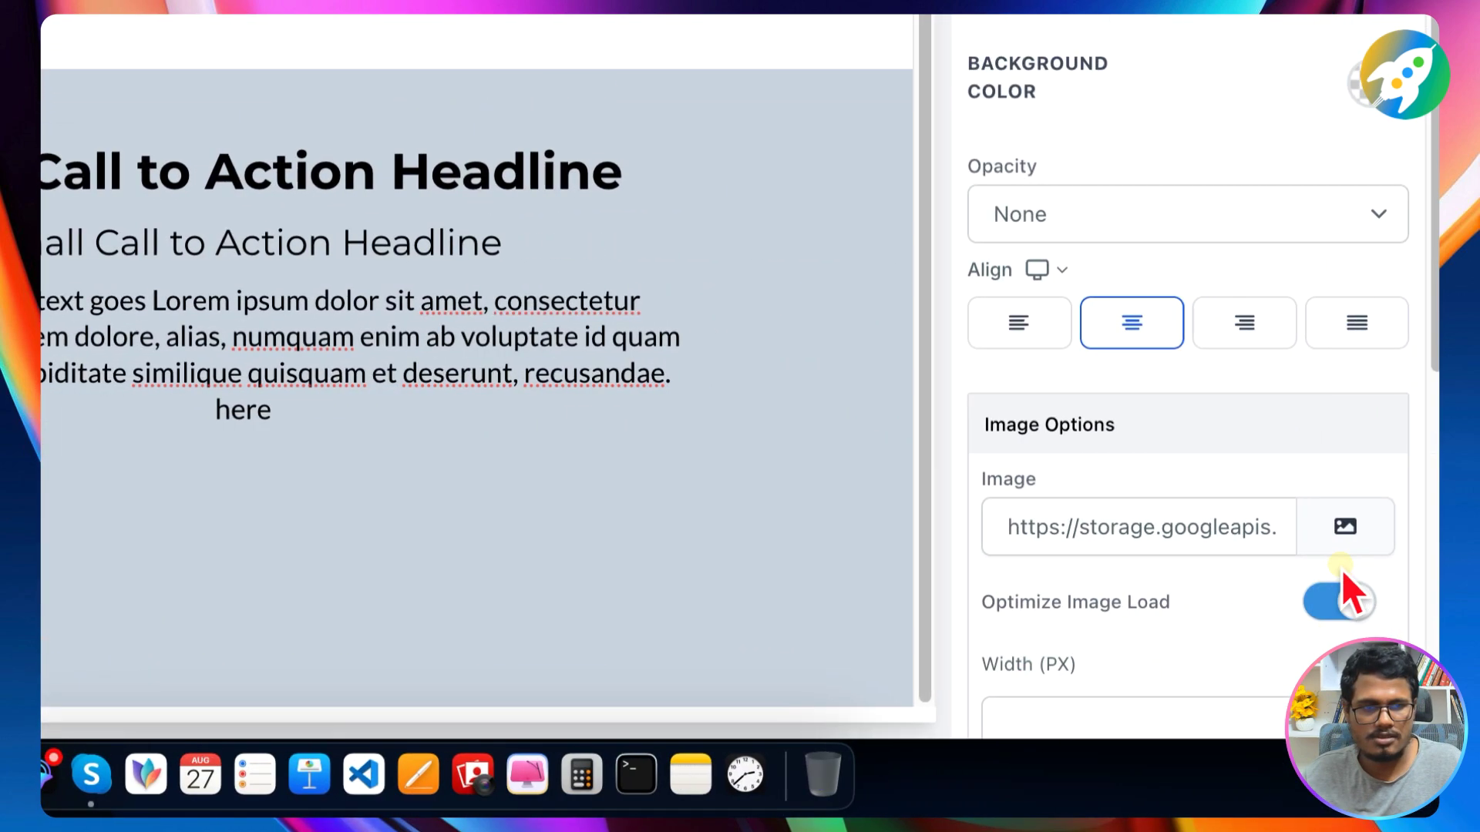
Step: Insert the people-around-a-screen illustration from the media library and reveal the Code element tile
click(1341, 549)
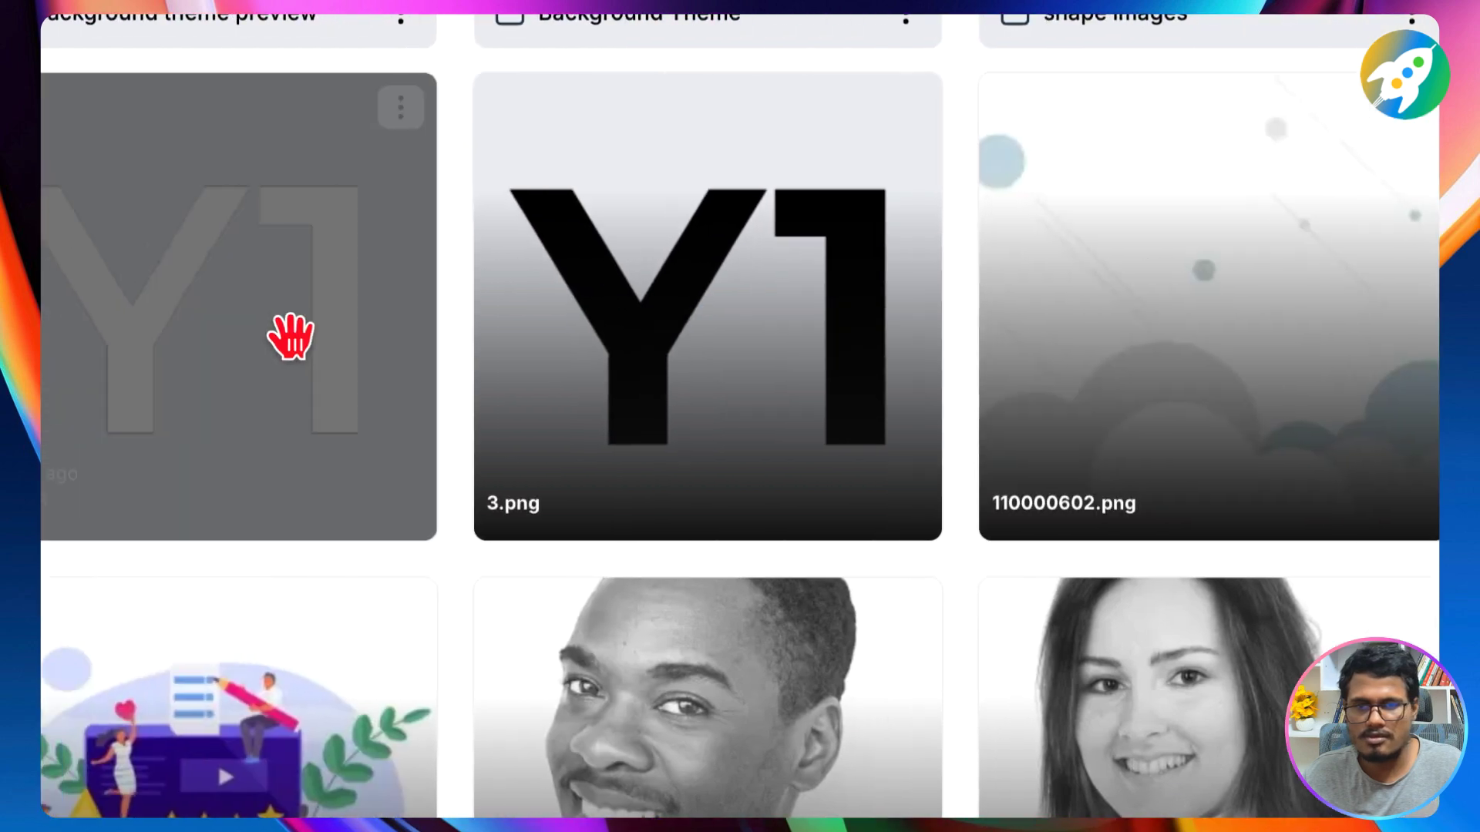
scroll(423, 308, down, 5)
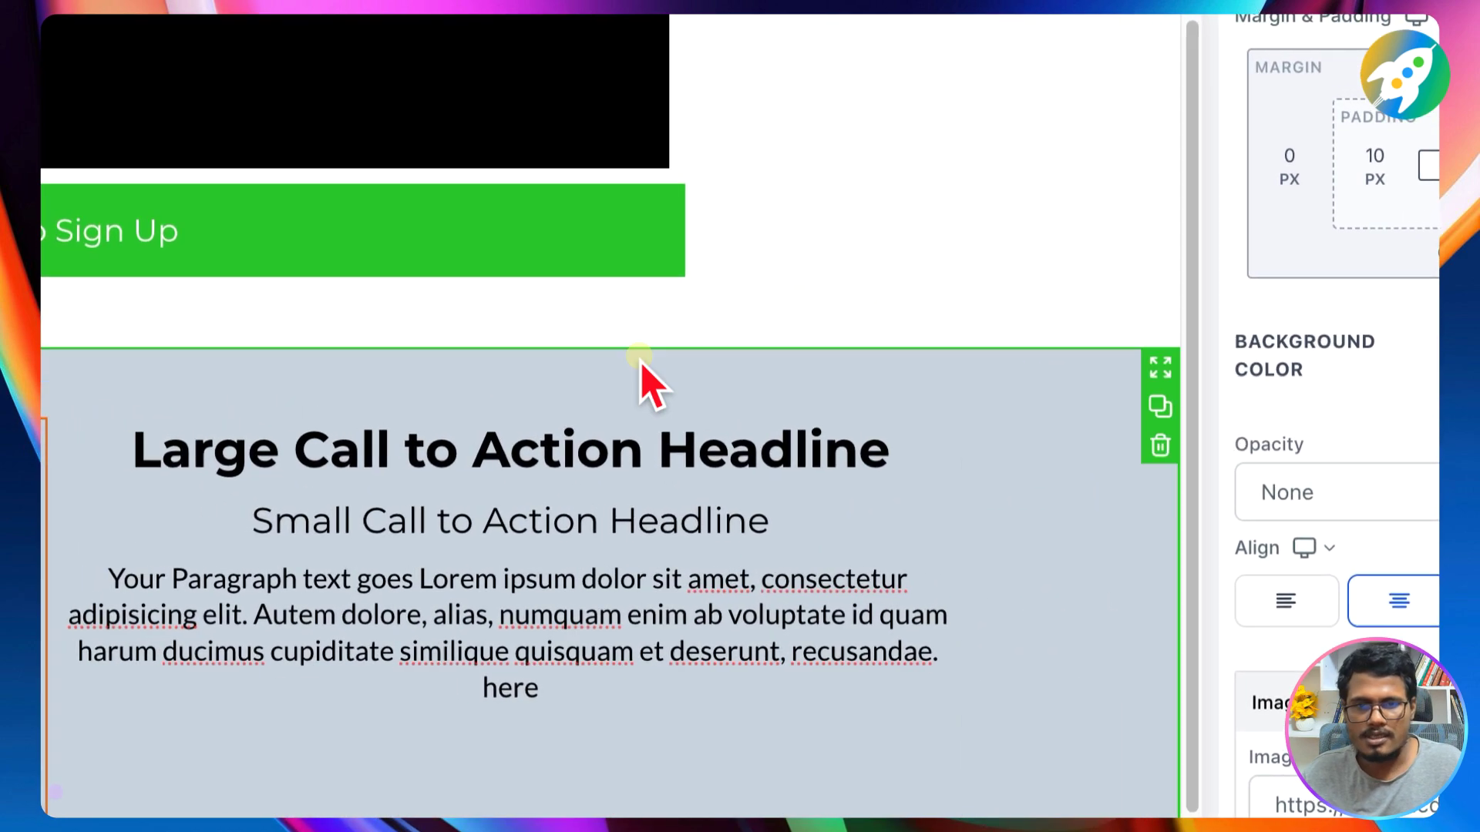
click(857, 274)
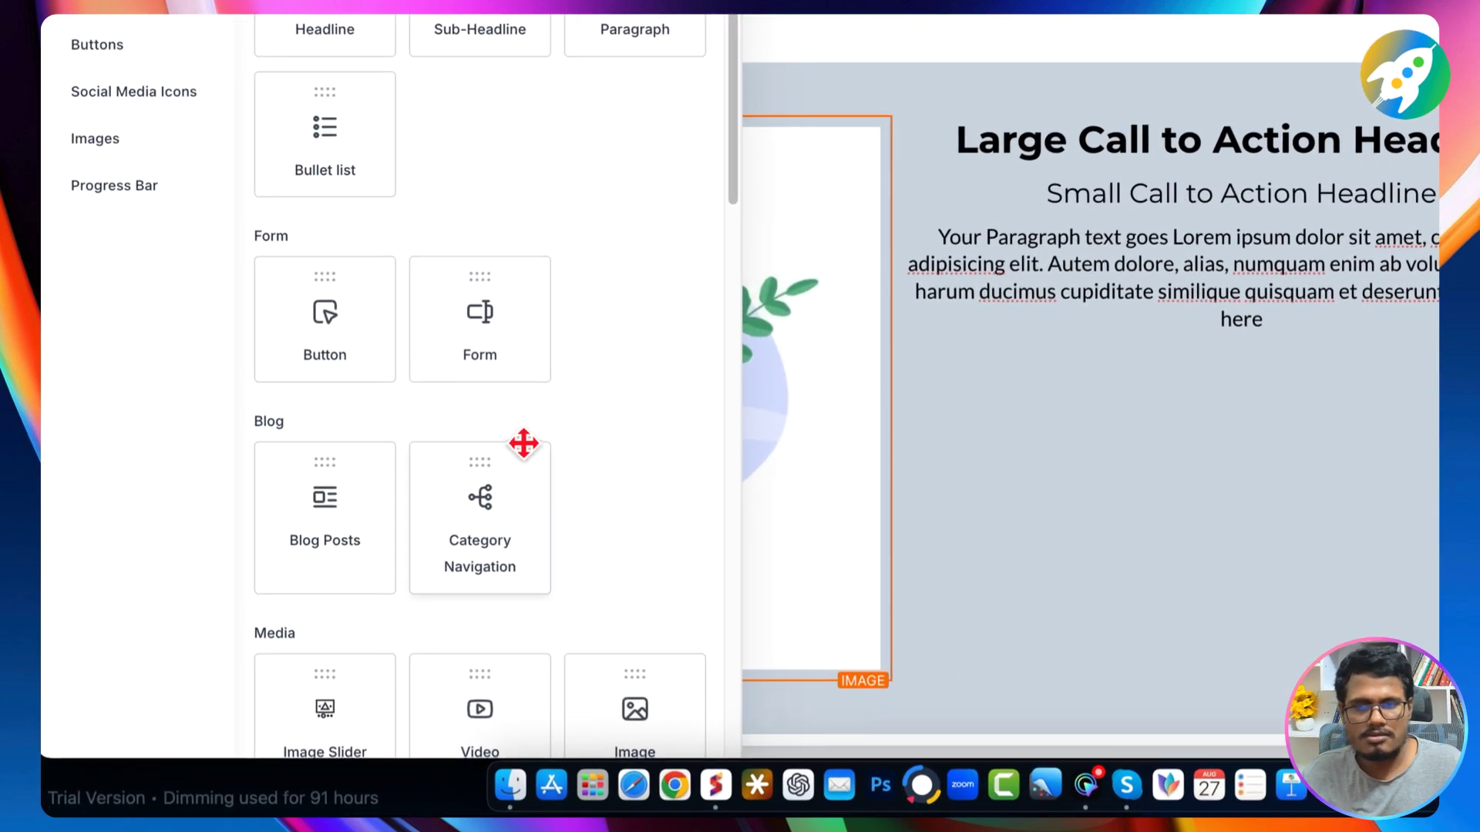
scroll(516, 428, down, 5)
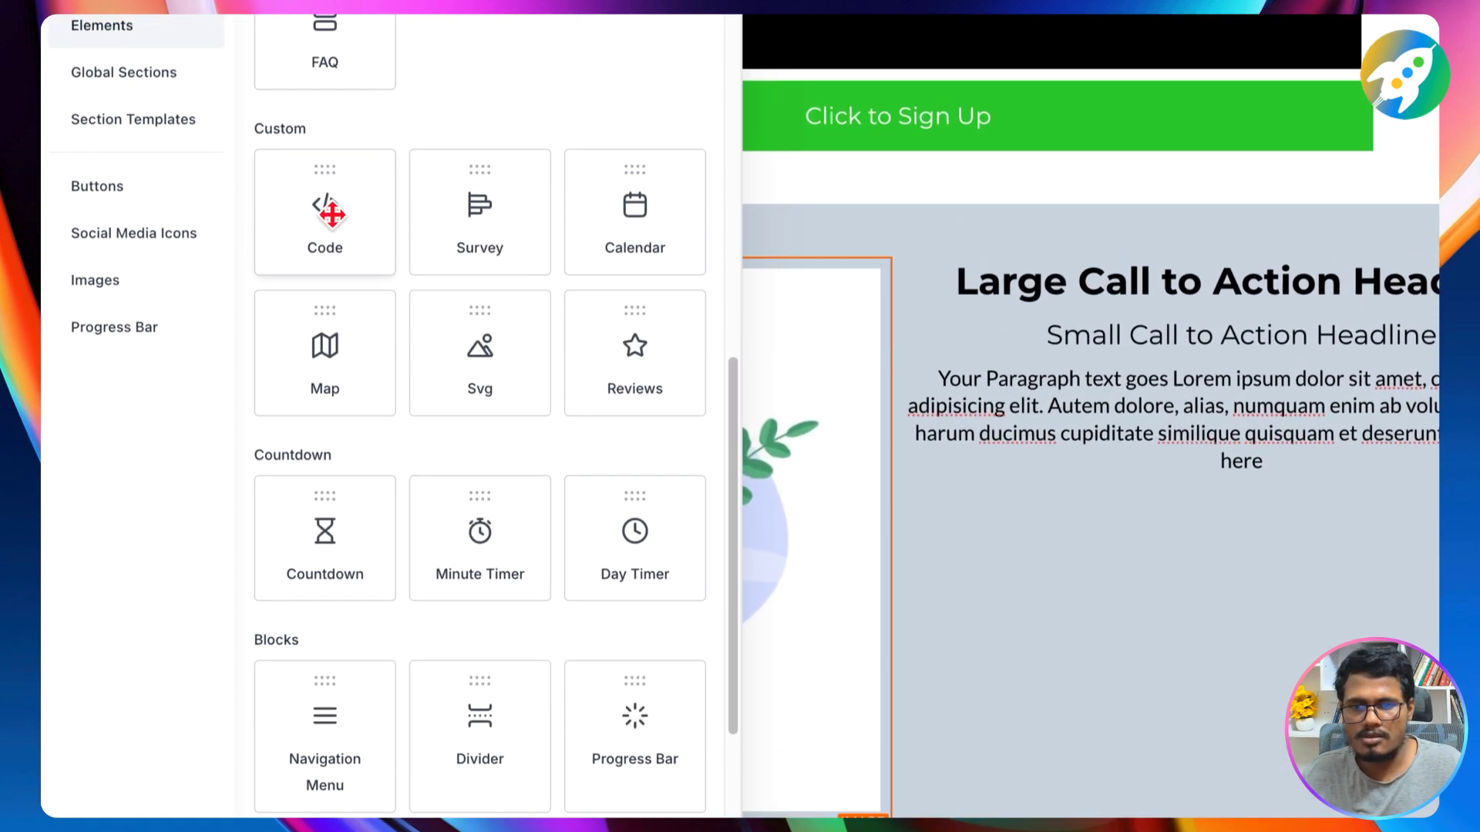
Step: Drop a Code element under the illustration and open its editor showing the delayed-reveal code
drag(324, 64, 467, 178)
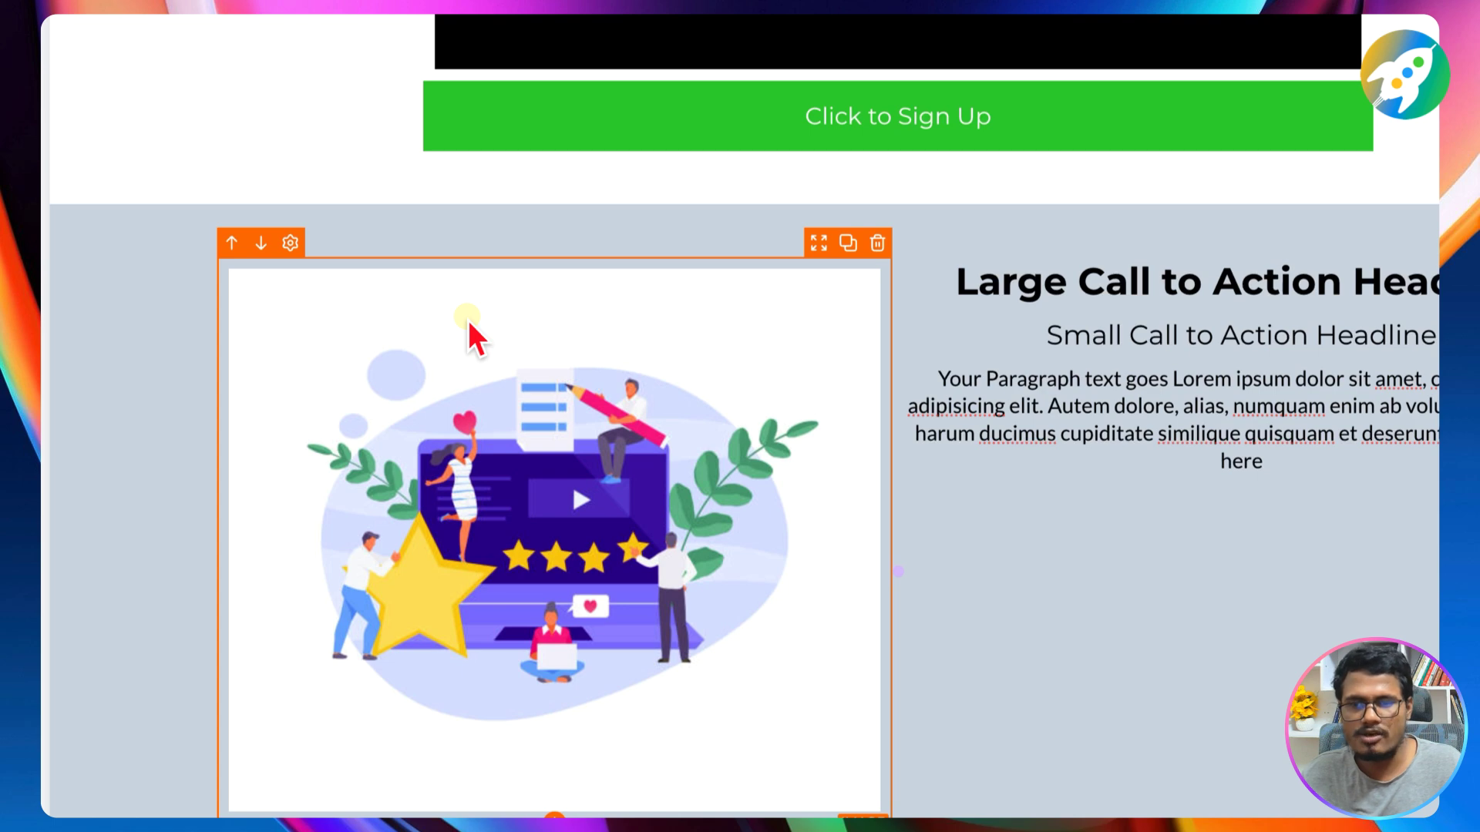
drag(468, 320, 469, 321)
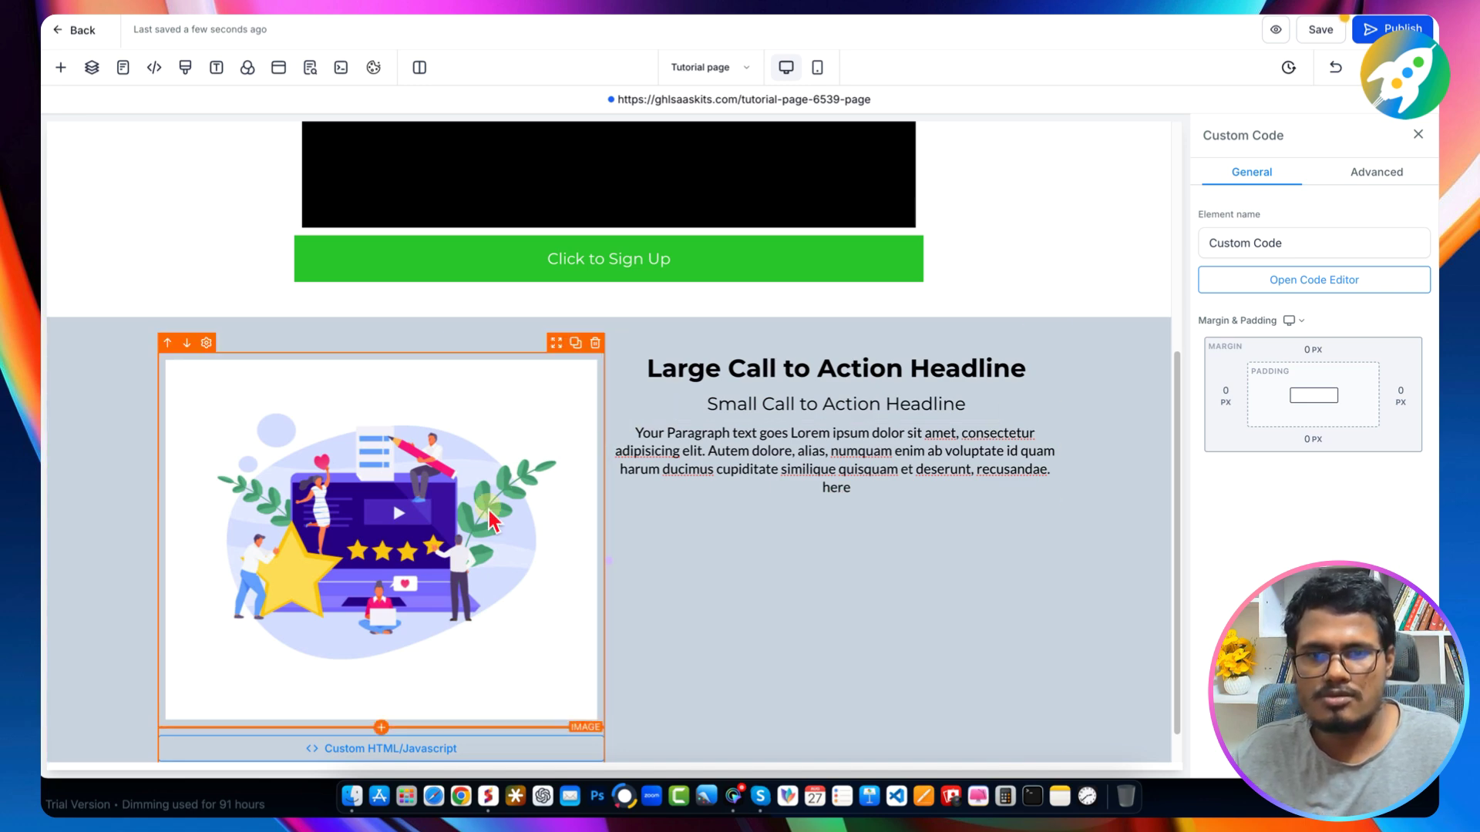
scroll(441, 578, down, 1)
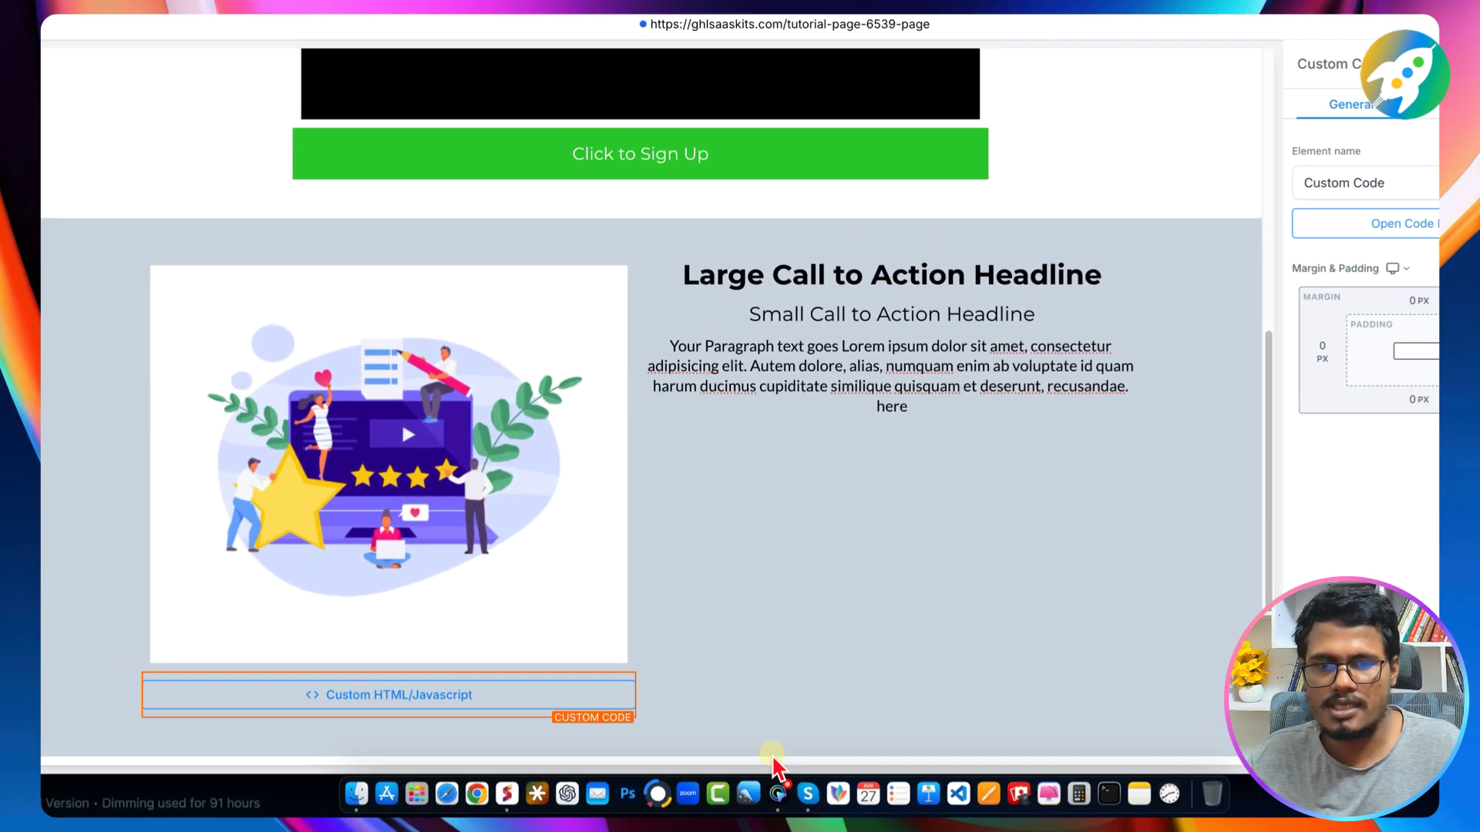
click(433, 650)
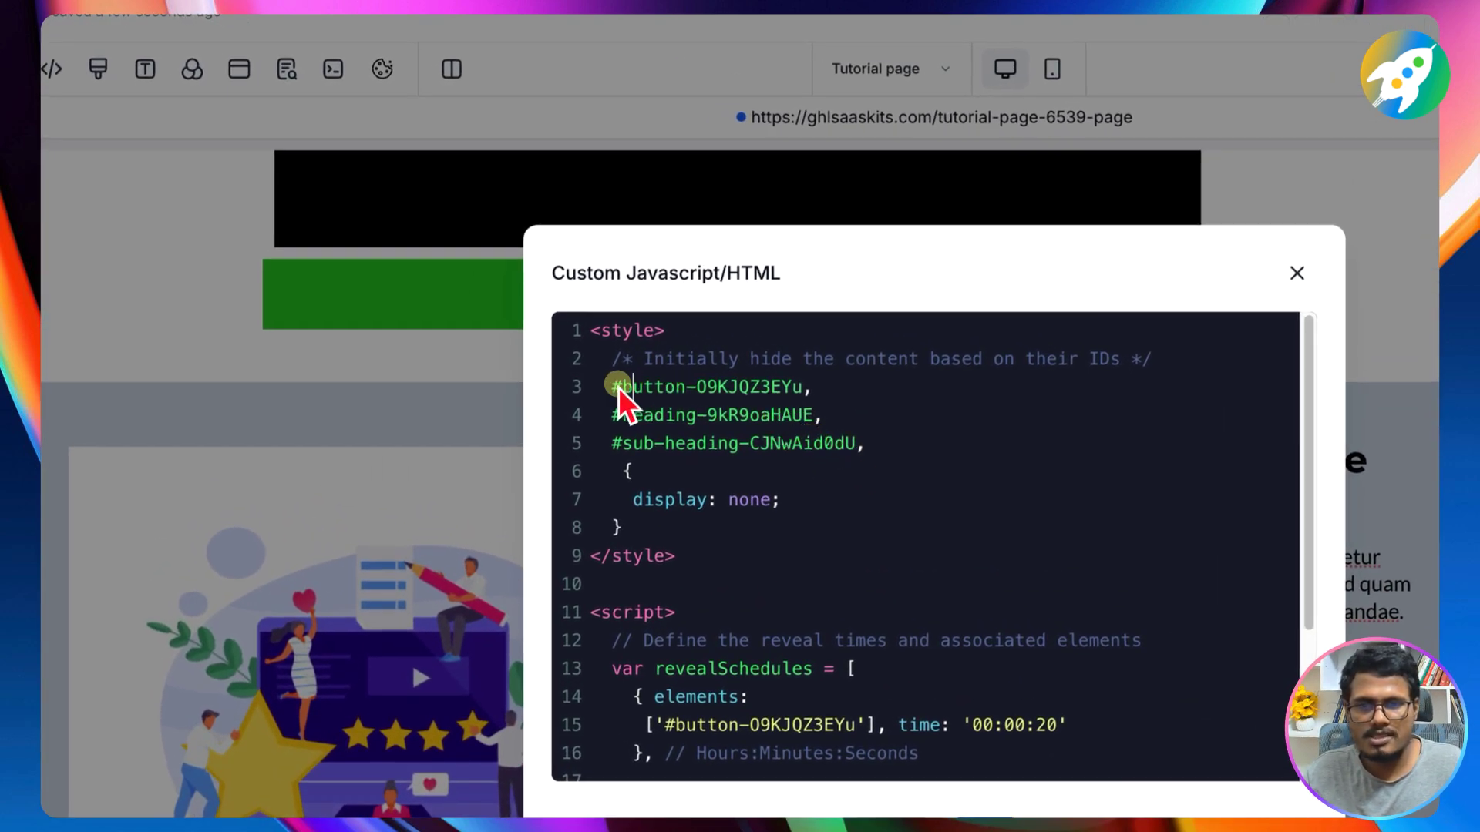
Step: Check the button ID in the hide rule, then save the custom code
drag(614, 385, 794, 390)
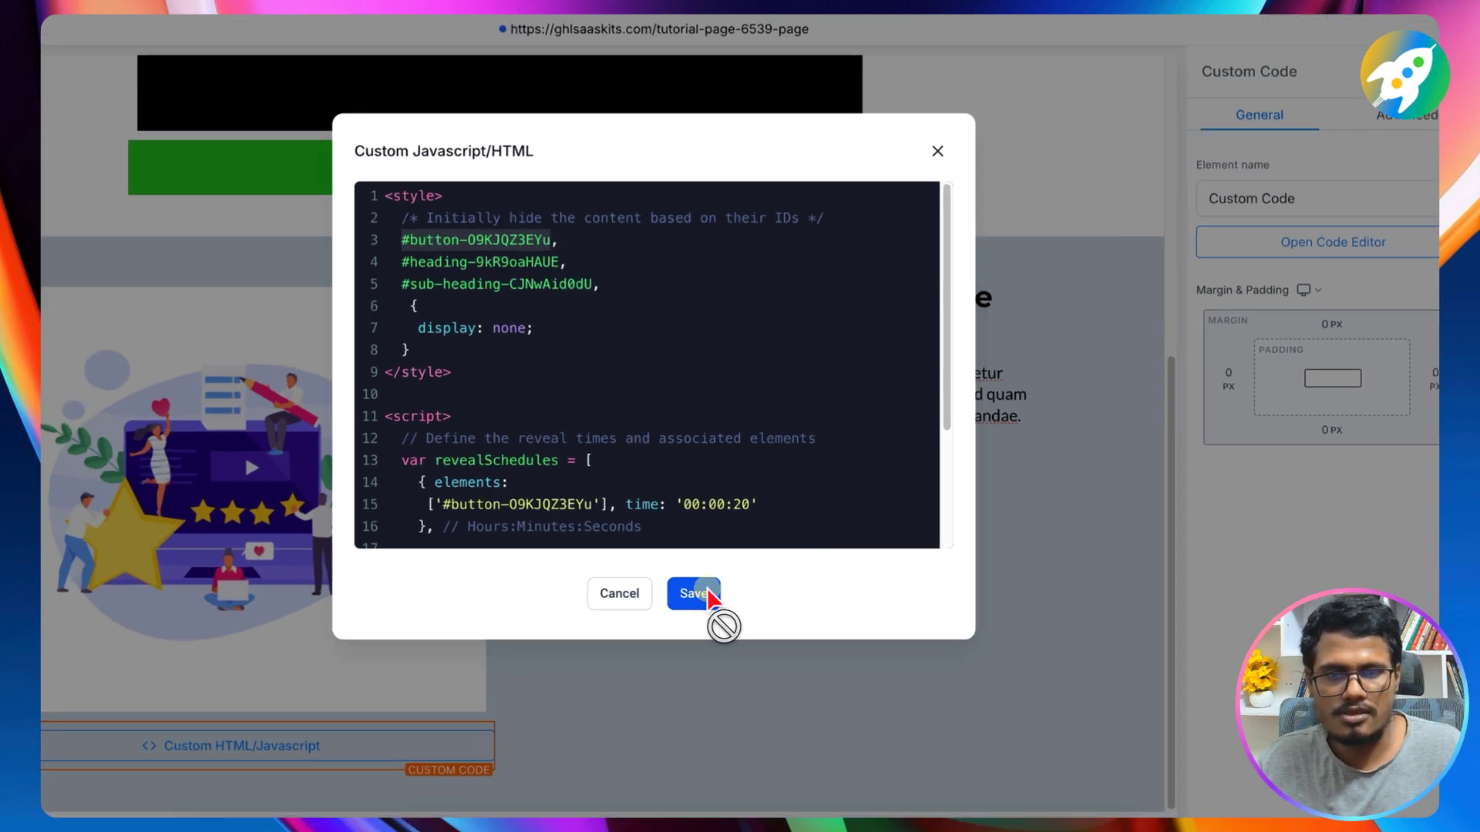
click(703, 594)
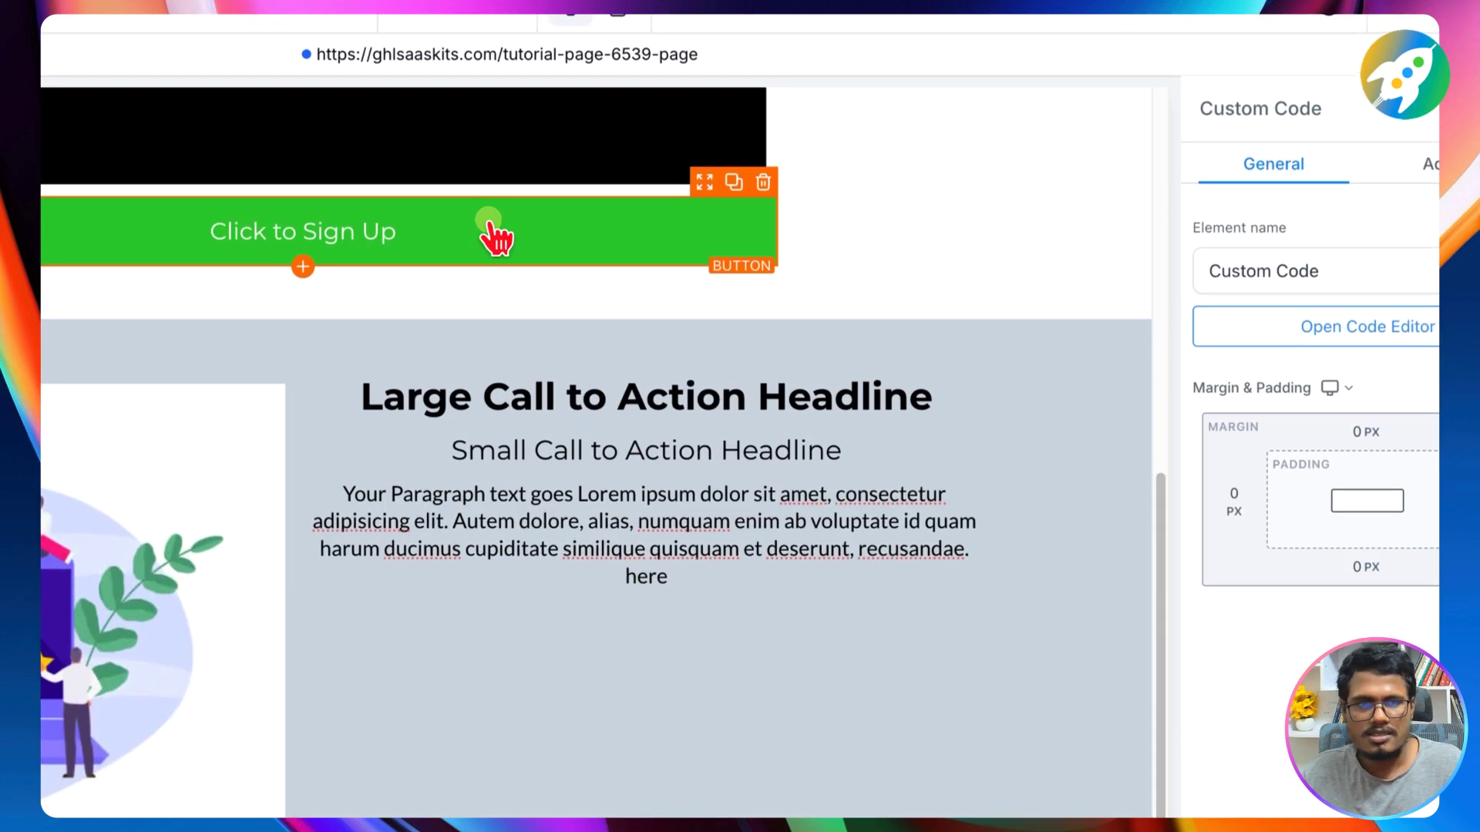
Step: Copy the Click to Sign Up button's CSS selector from its Advanced settings
click(488, 175)
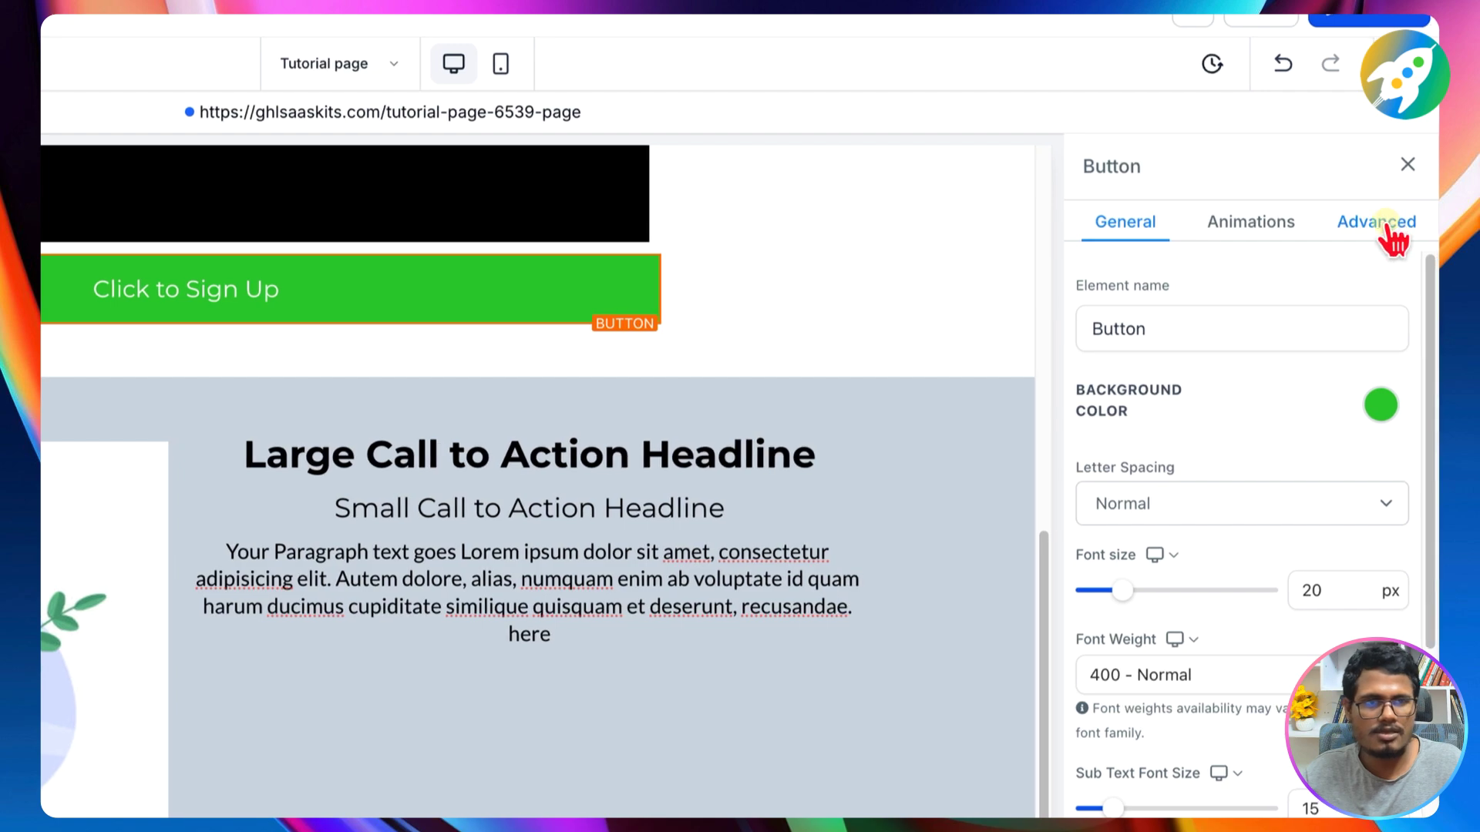
click(1432, 225)
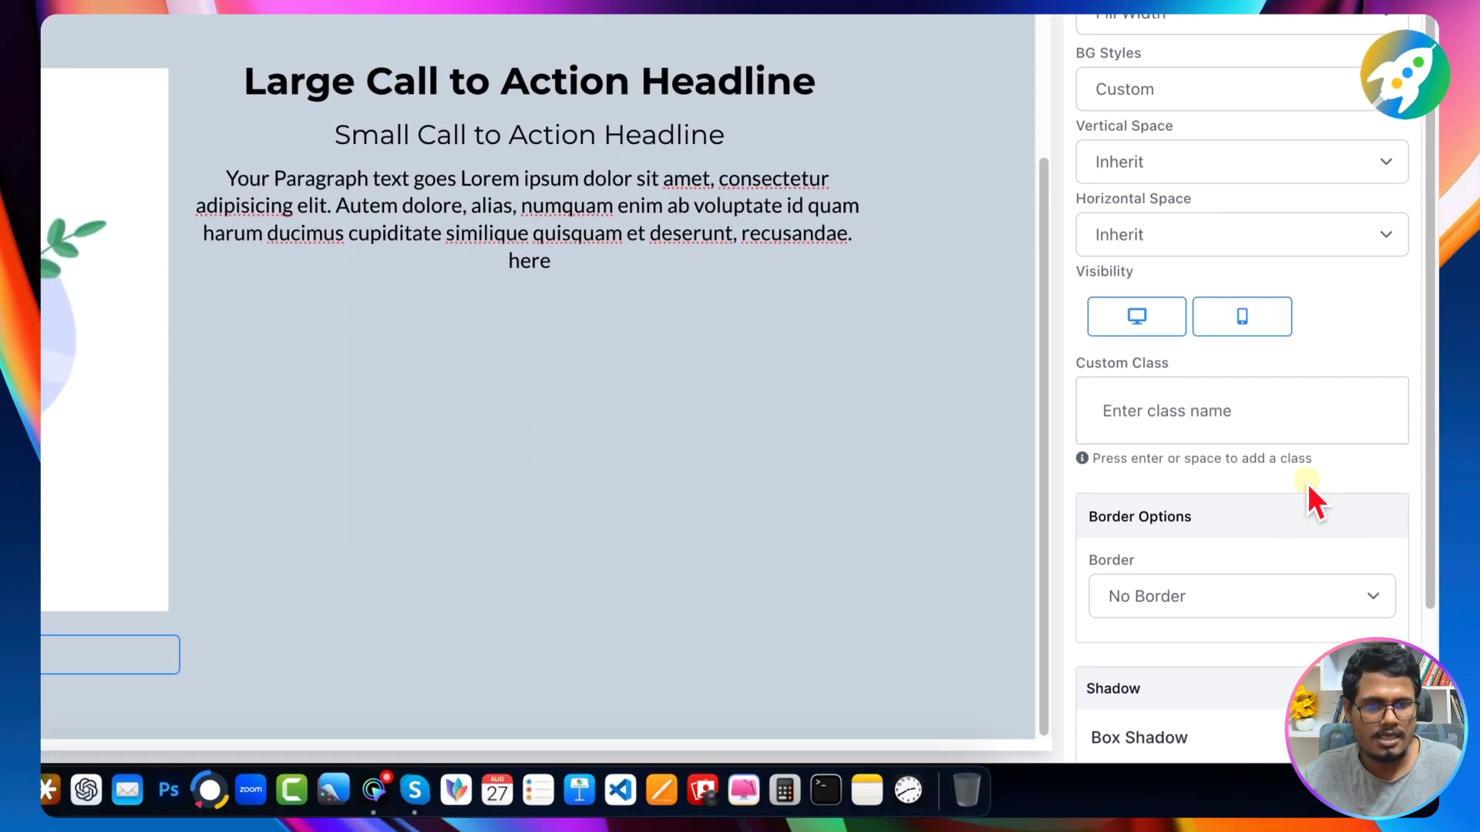
scroll(1306, 489, down, 5)
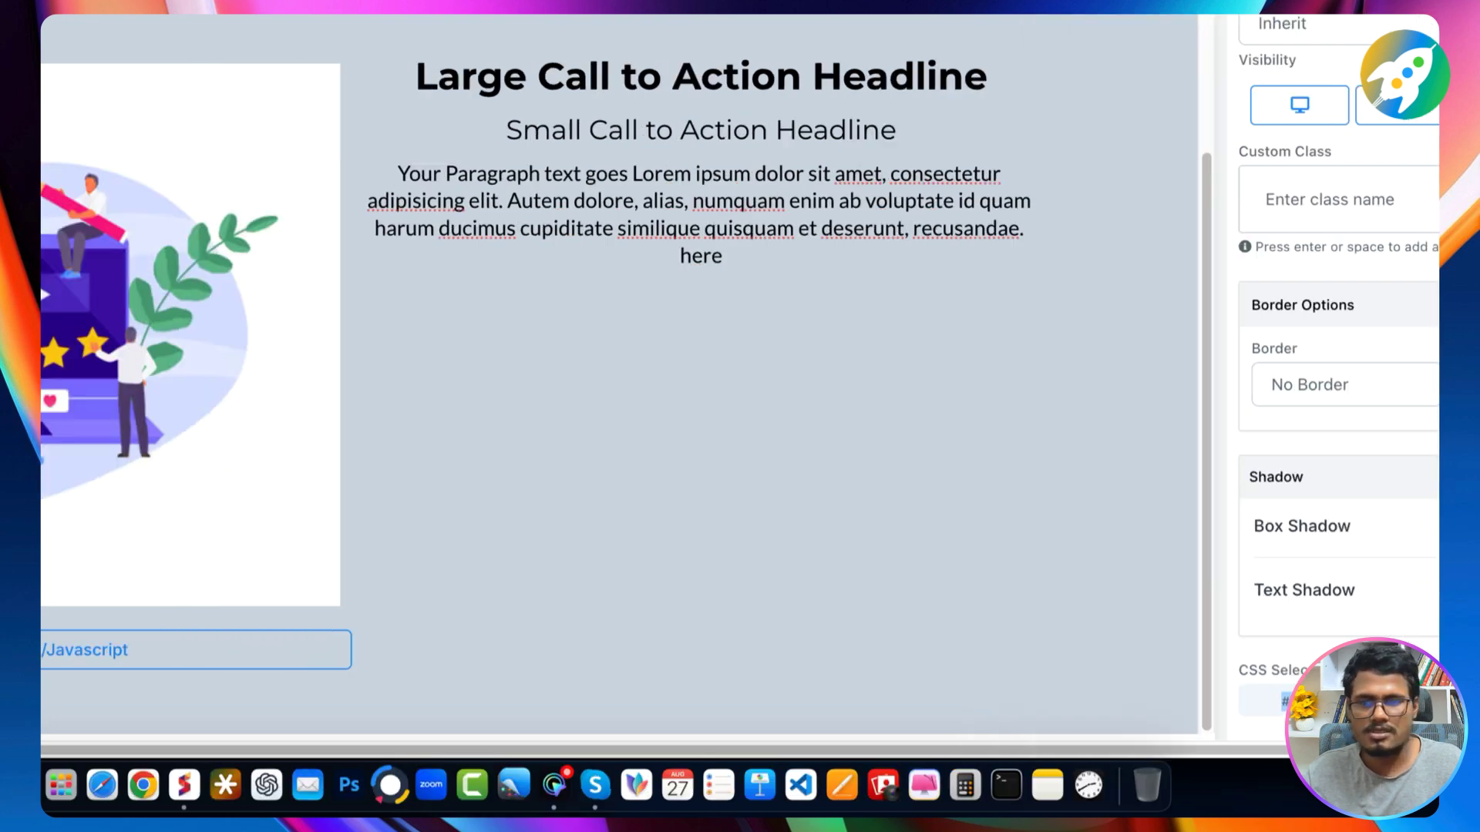
click(380, 214)
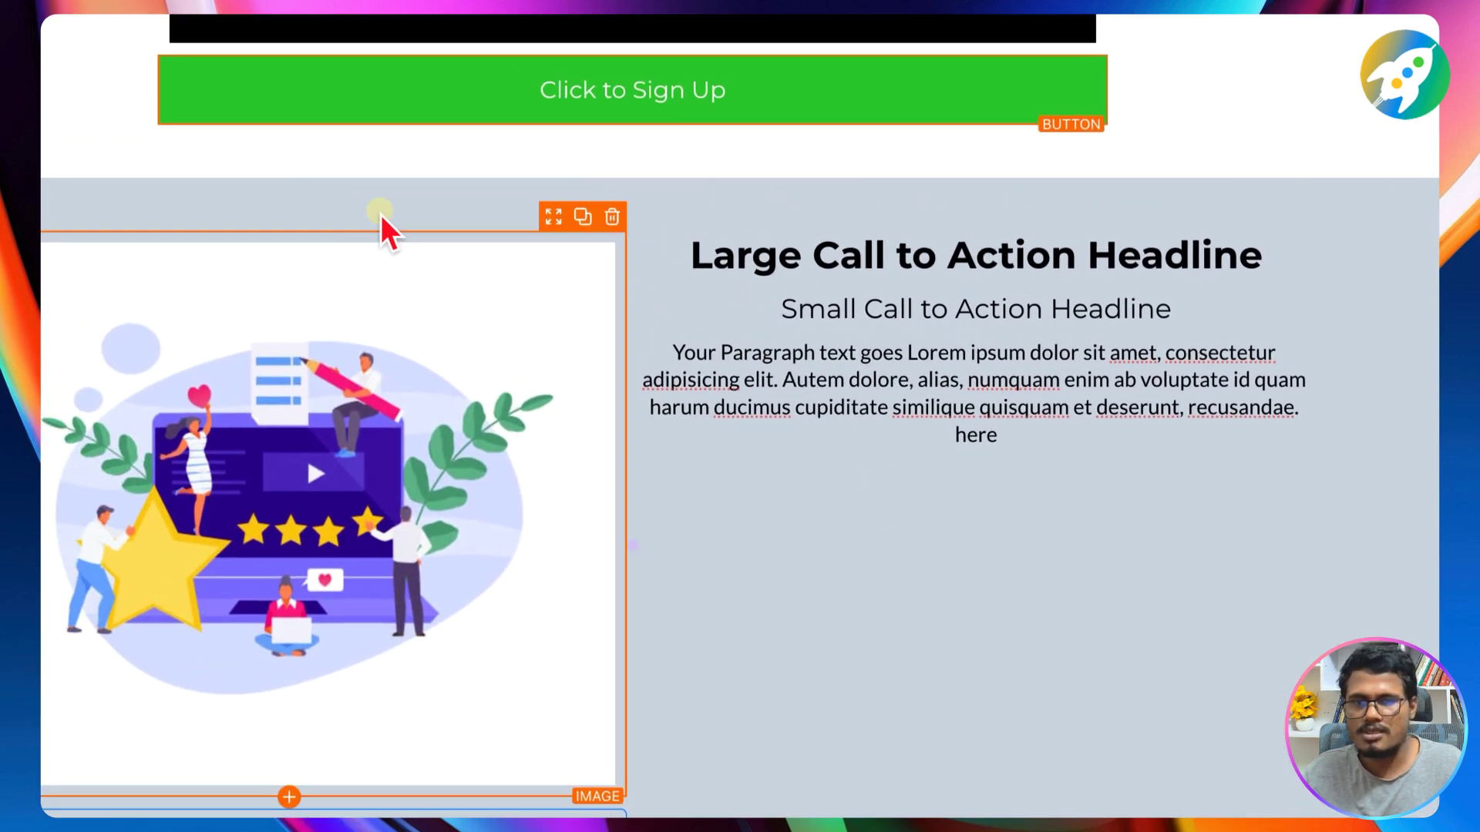
Step: Select the custom code element and reopen its code editor
scroll(654, 423, down, 3)
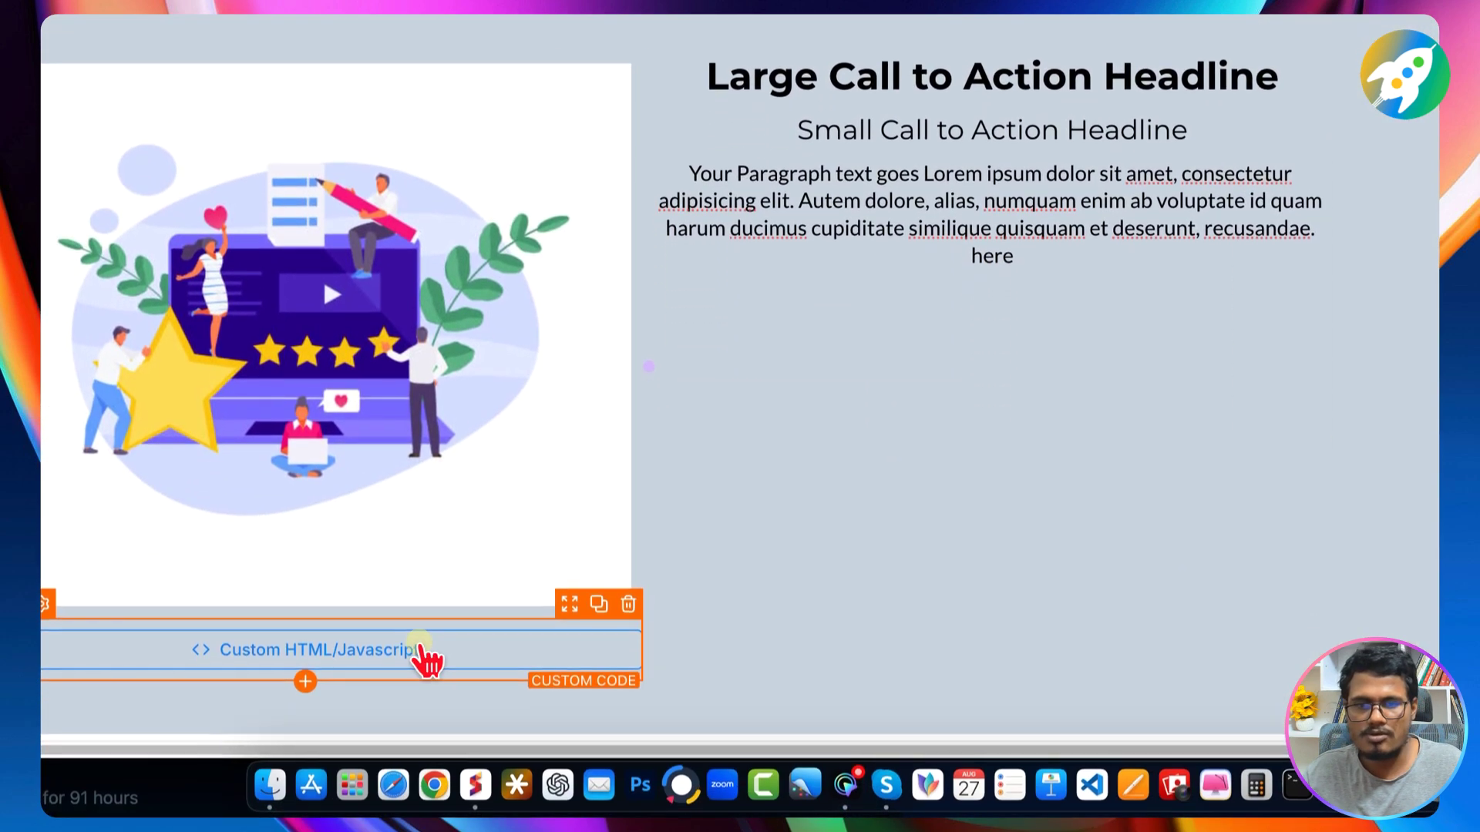
click(416, 696)
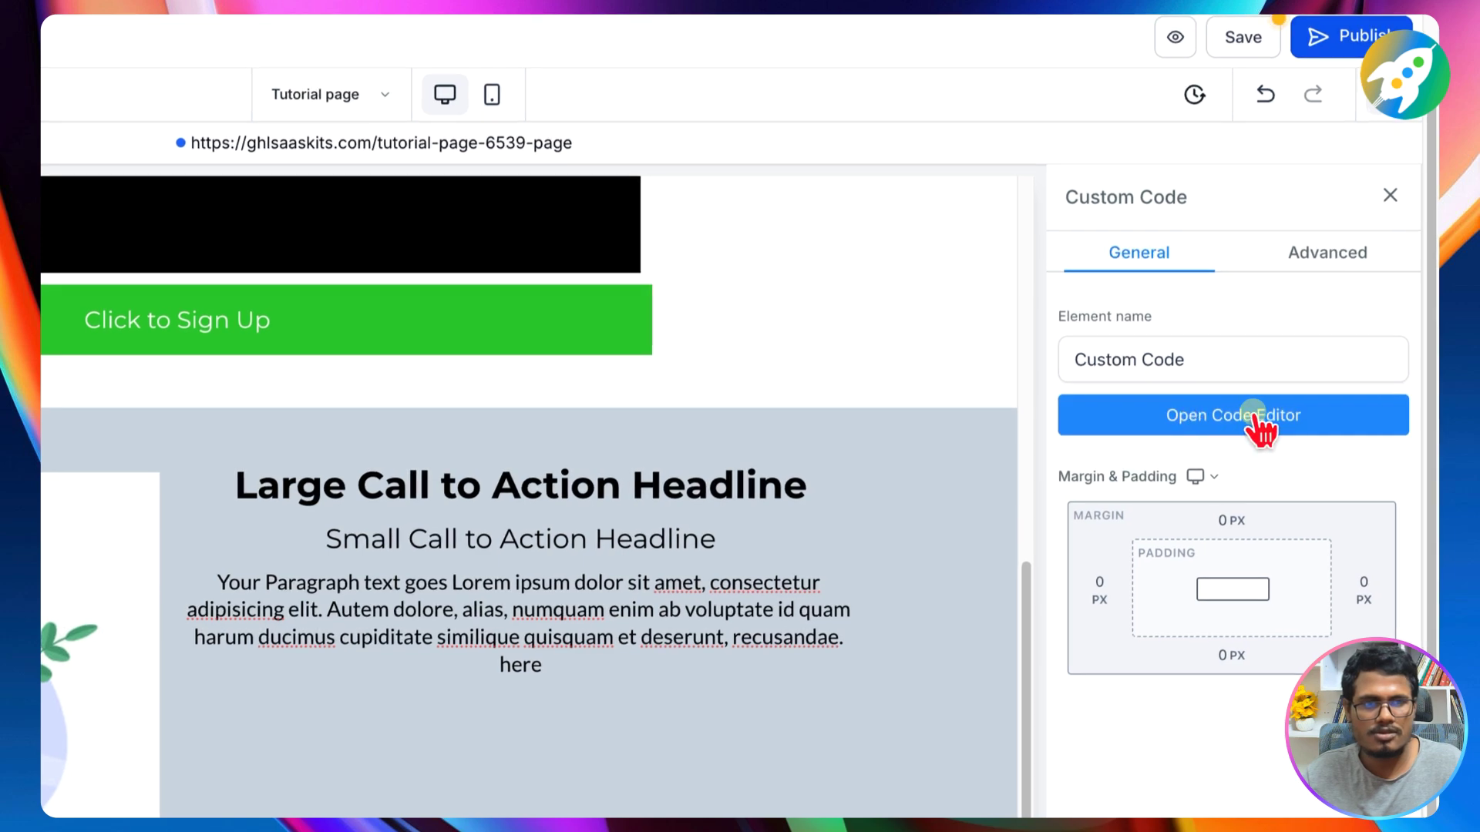
click(1234, 422)
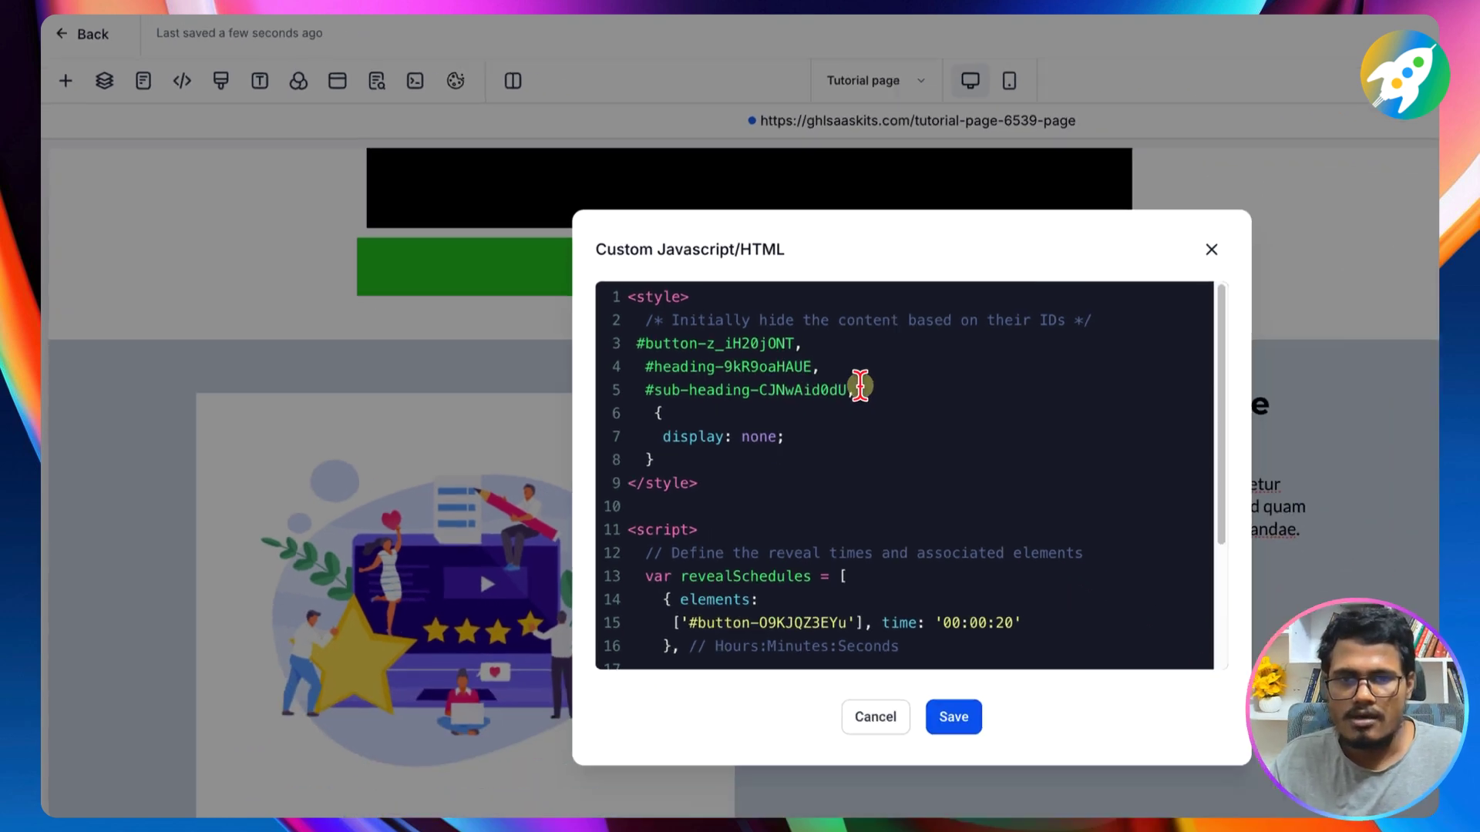
Step: Put #button-z_iH20jONT on lines 3 and 15, keep reveal time 00:00:20, and save
scroll(676, 343, down, 4)
scroll(686, 350, down, 1)
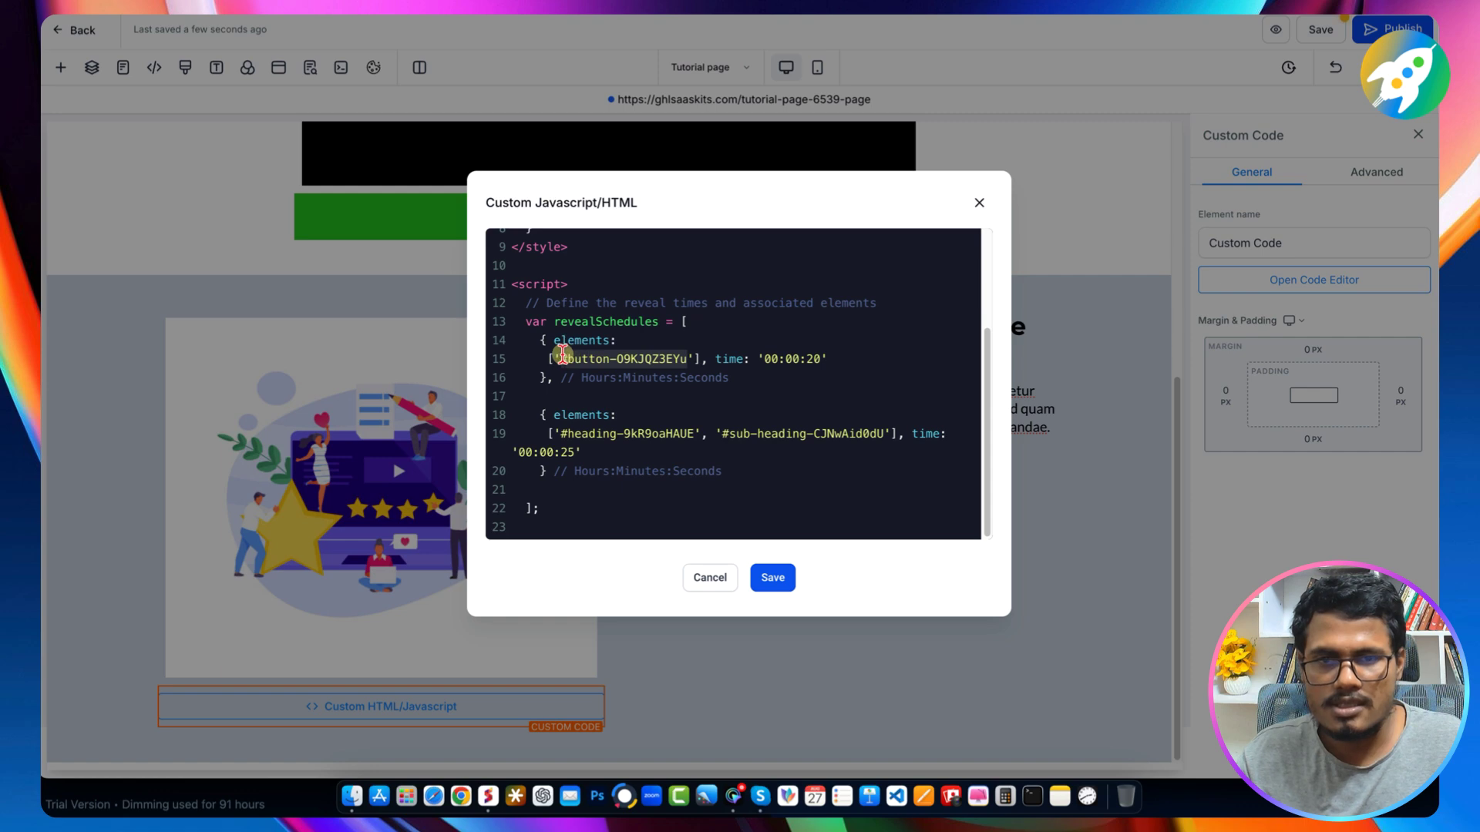
key(BackSpace)
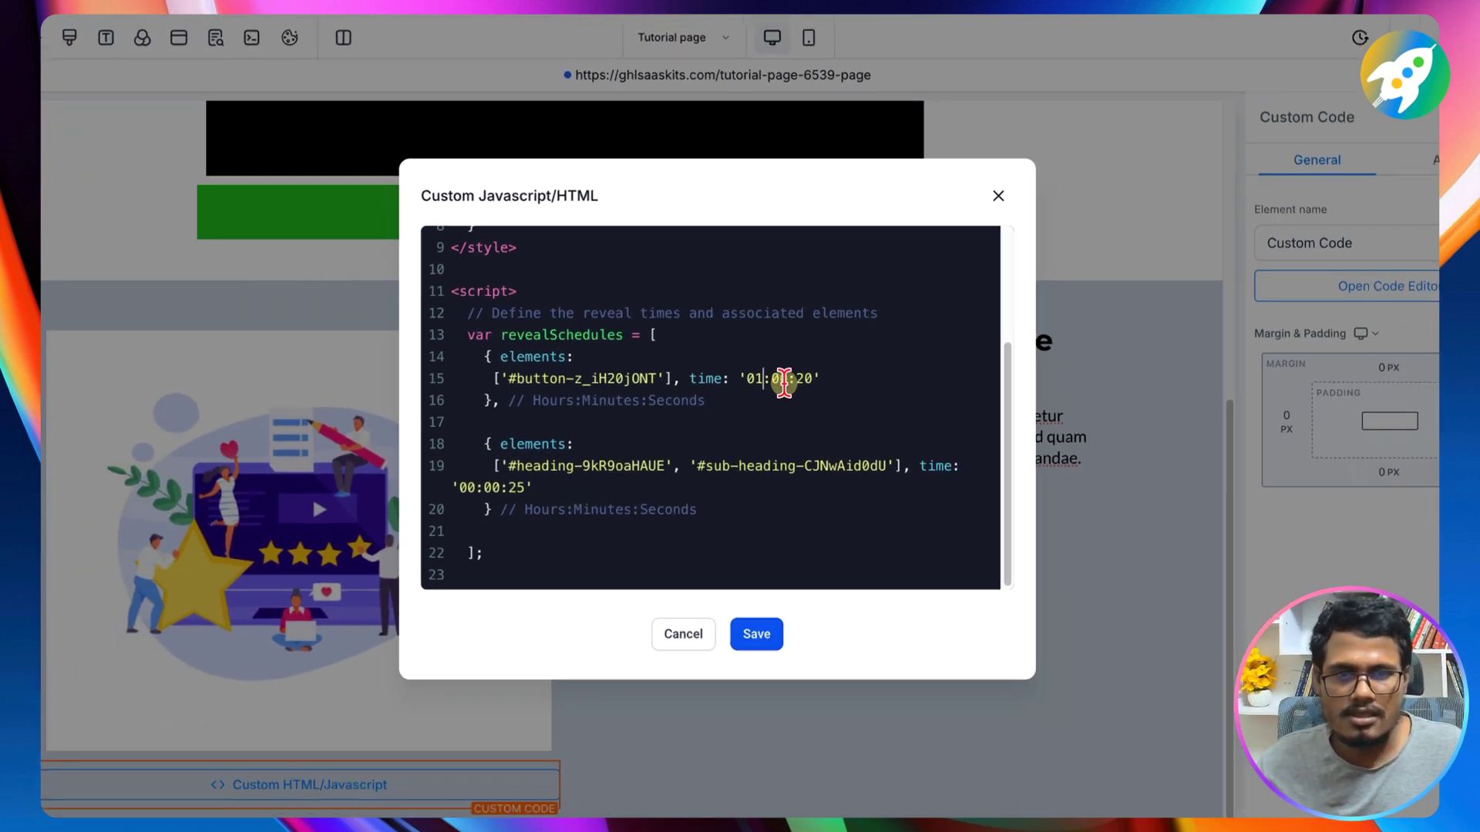
key(BackSpace)
text(0)
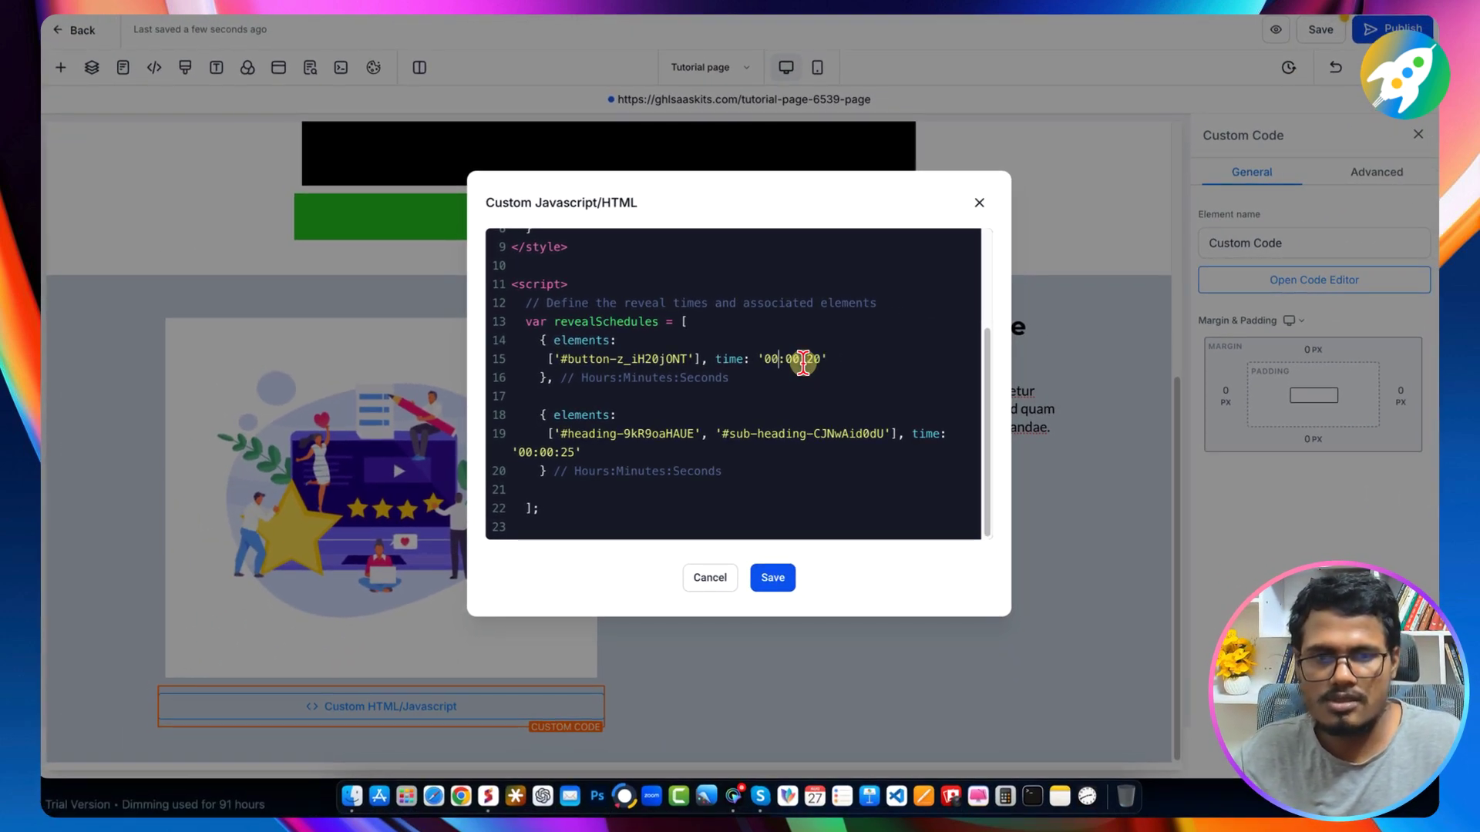
click(773, 577)
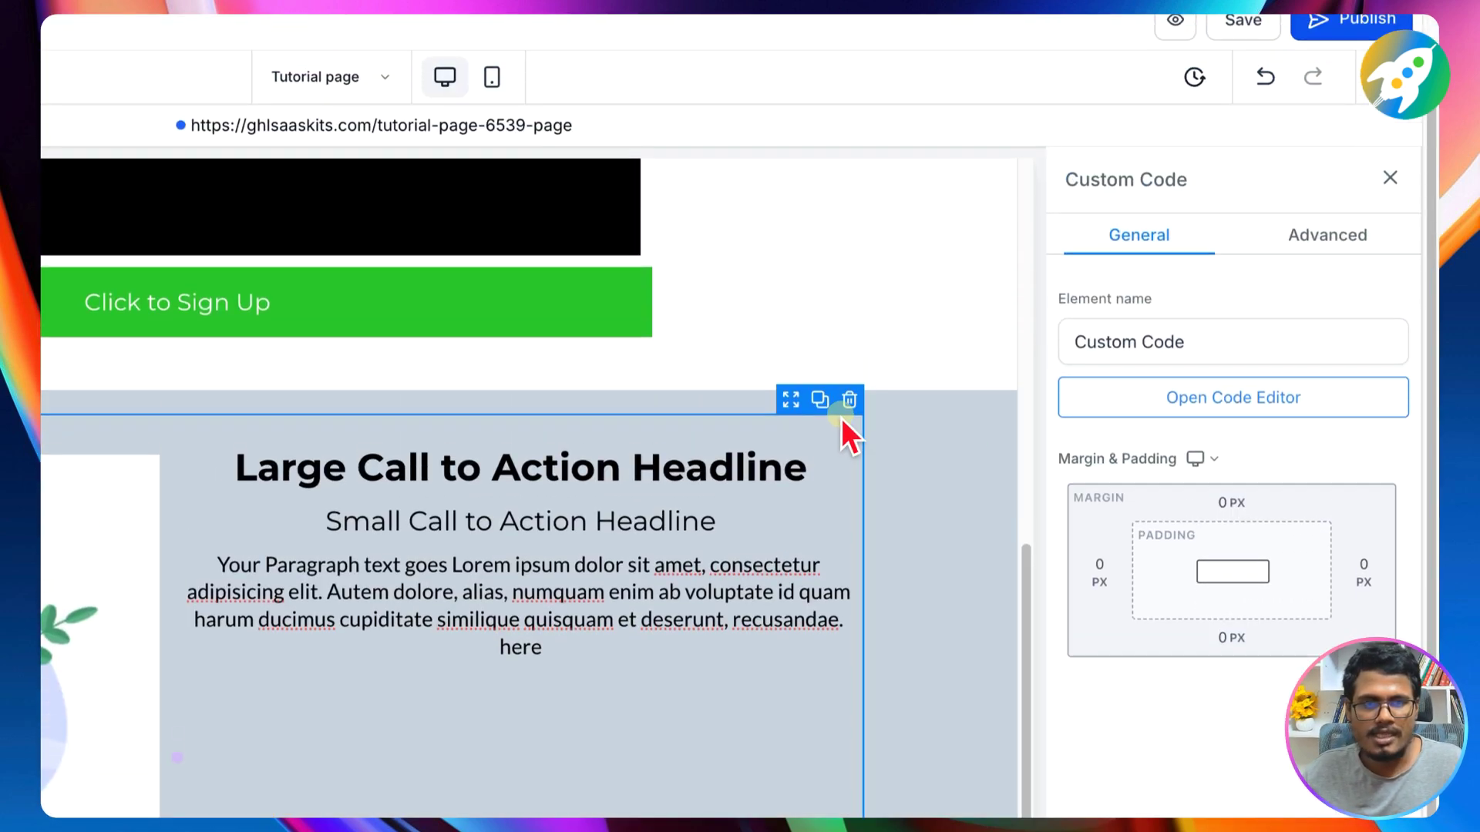
Step: Copy the lower grey section's CSS selector #section-eMTAR4cp7- from its Advanced settings
click(698, 224)
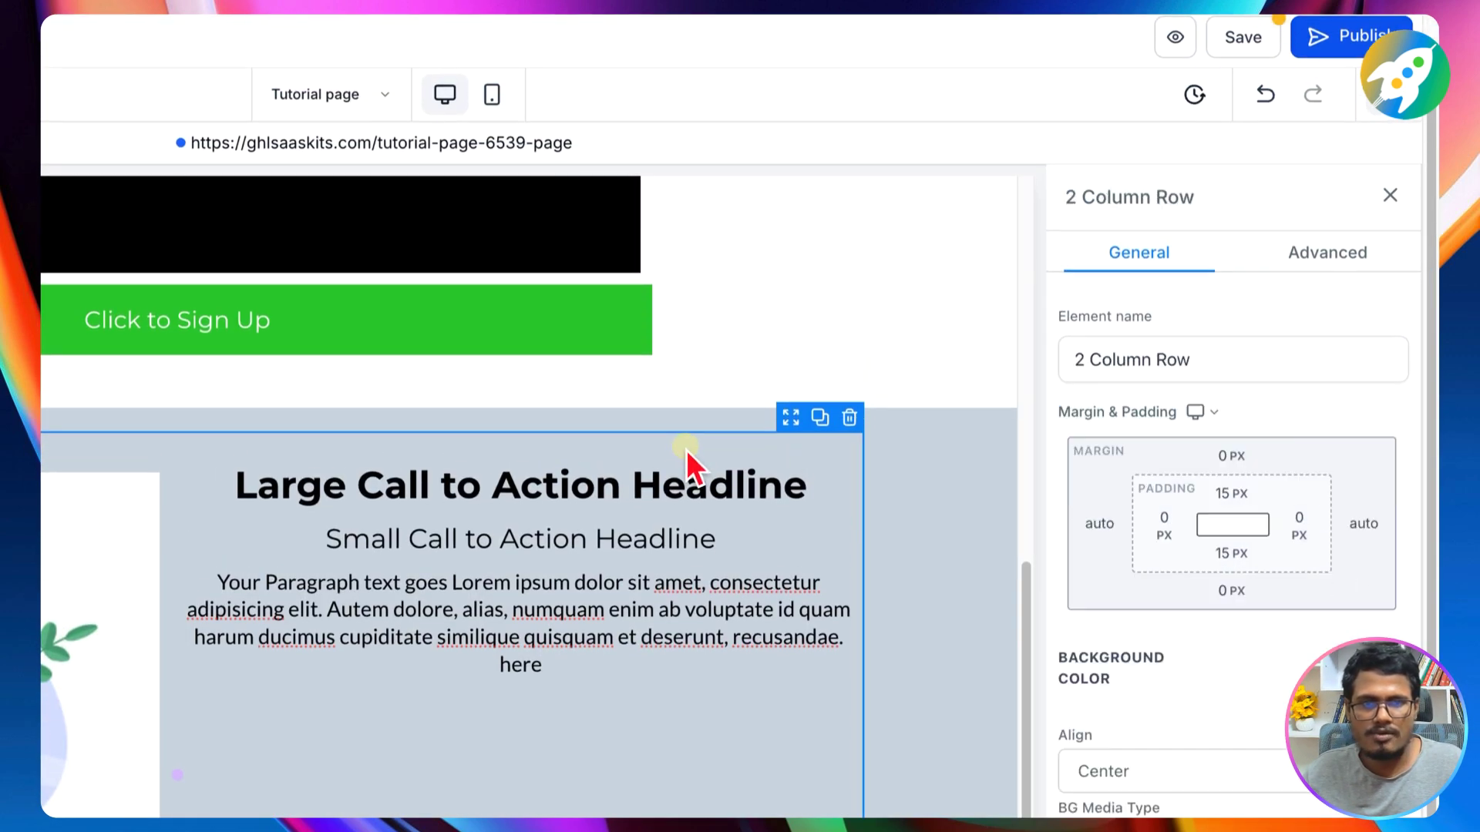
click(661, 416)
click(1322, 255)
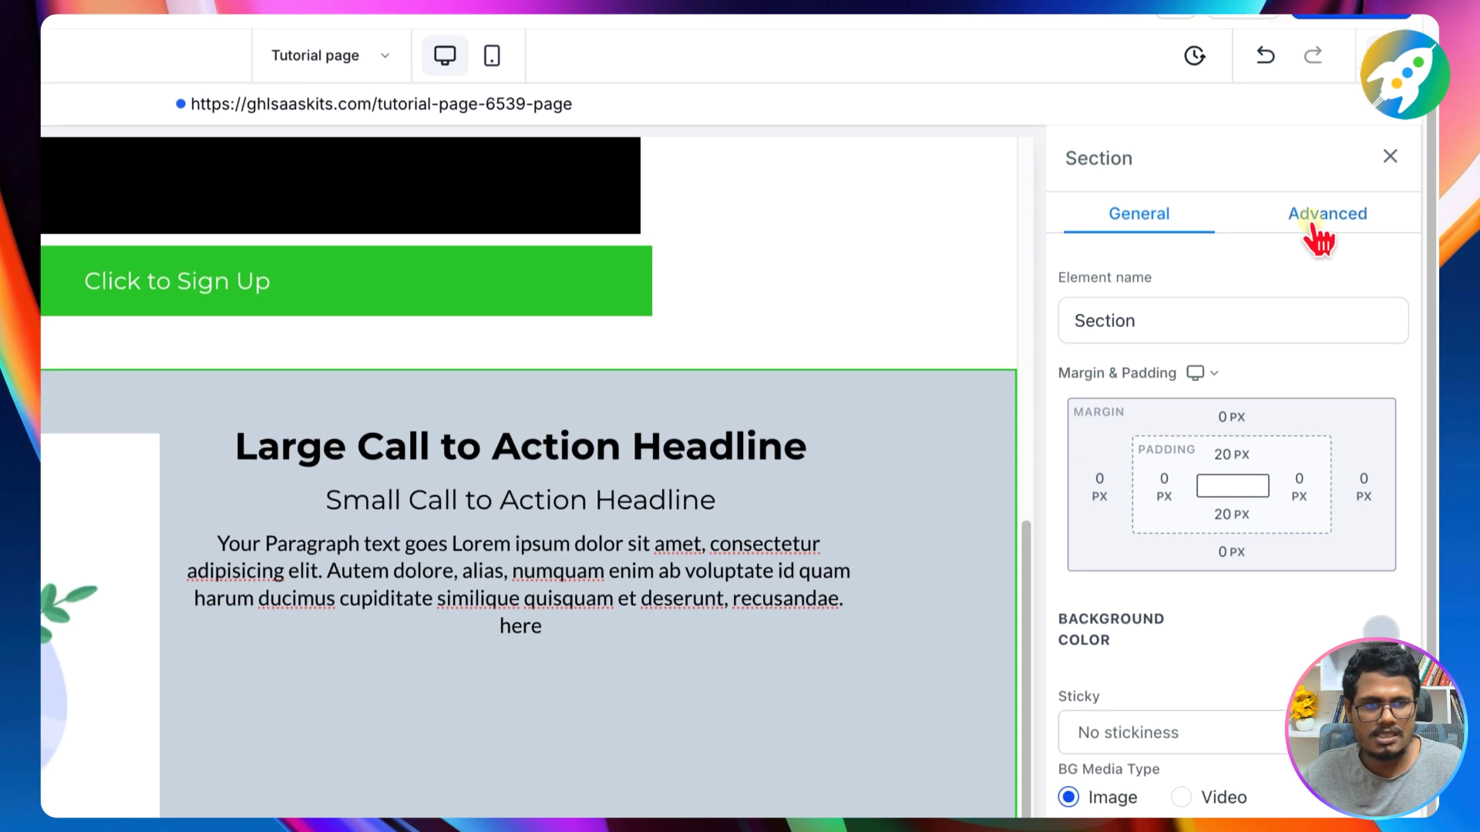
click(1351, 570)
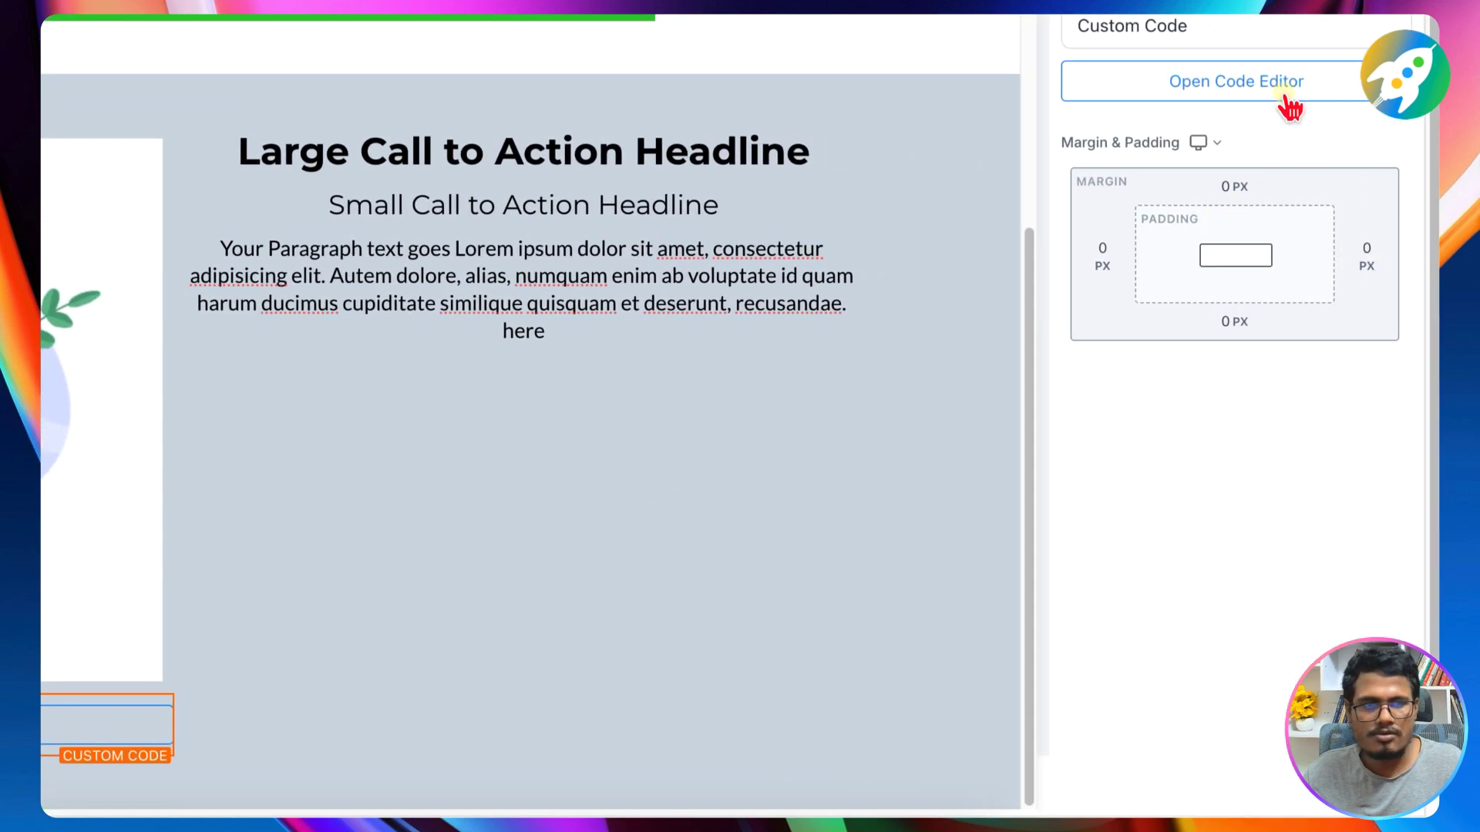
click(1282, 91)
drag(491, 103, 278, 105)
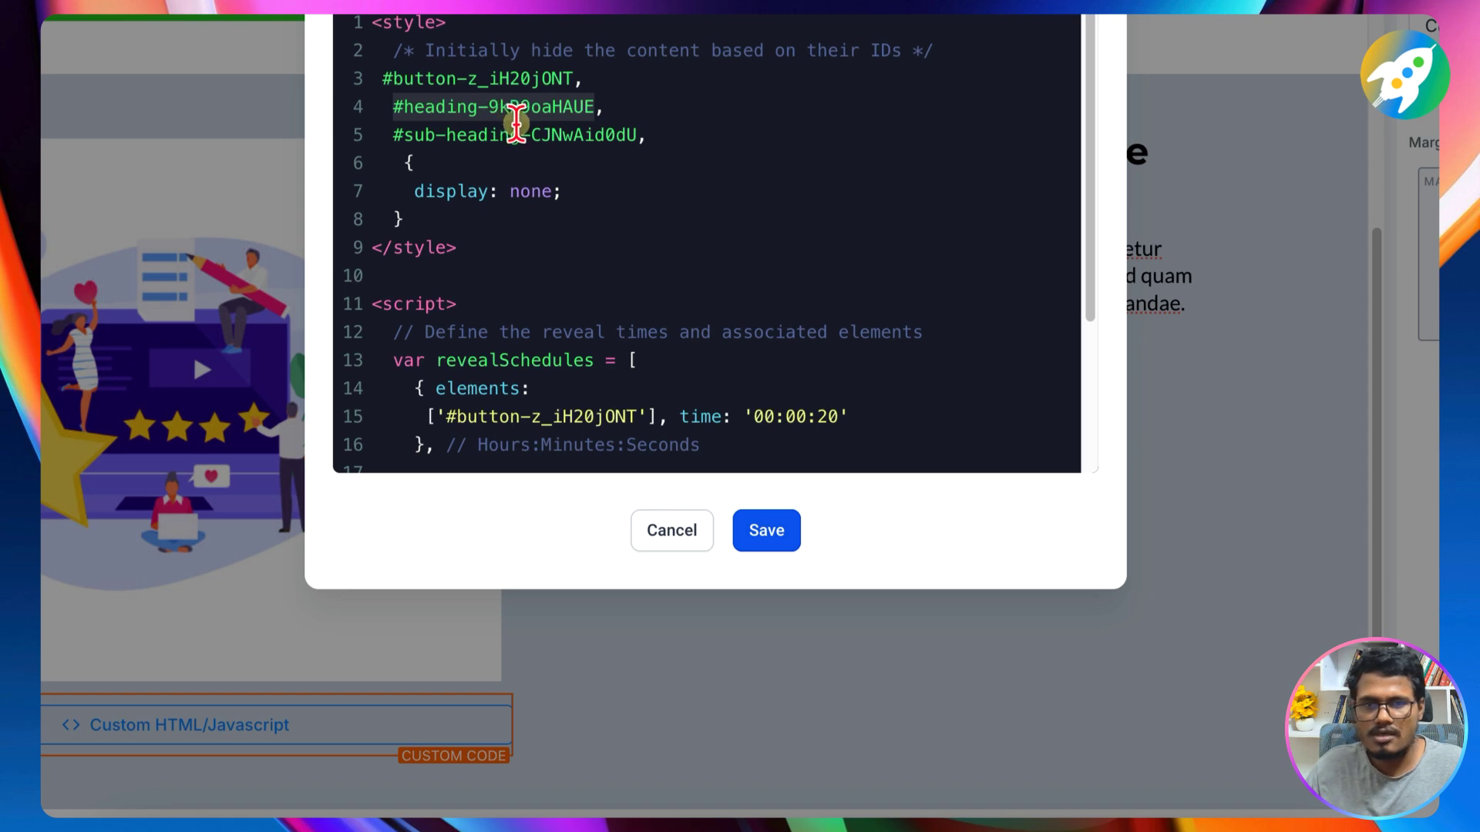
key(ctrl+v)
drag(649, 132, 397, 134)
key(BackSpace)
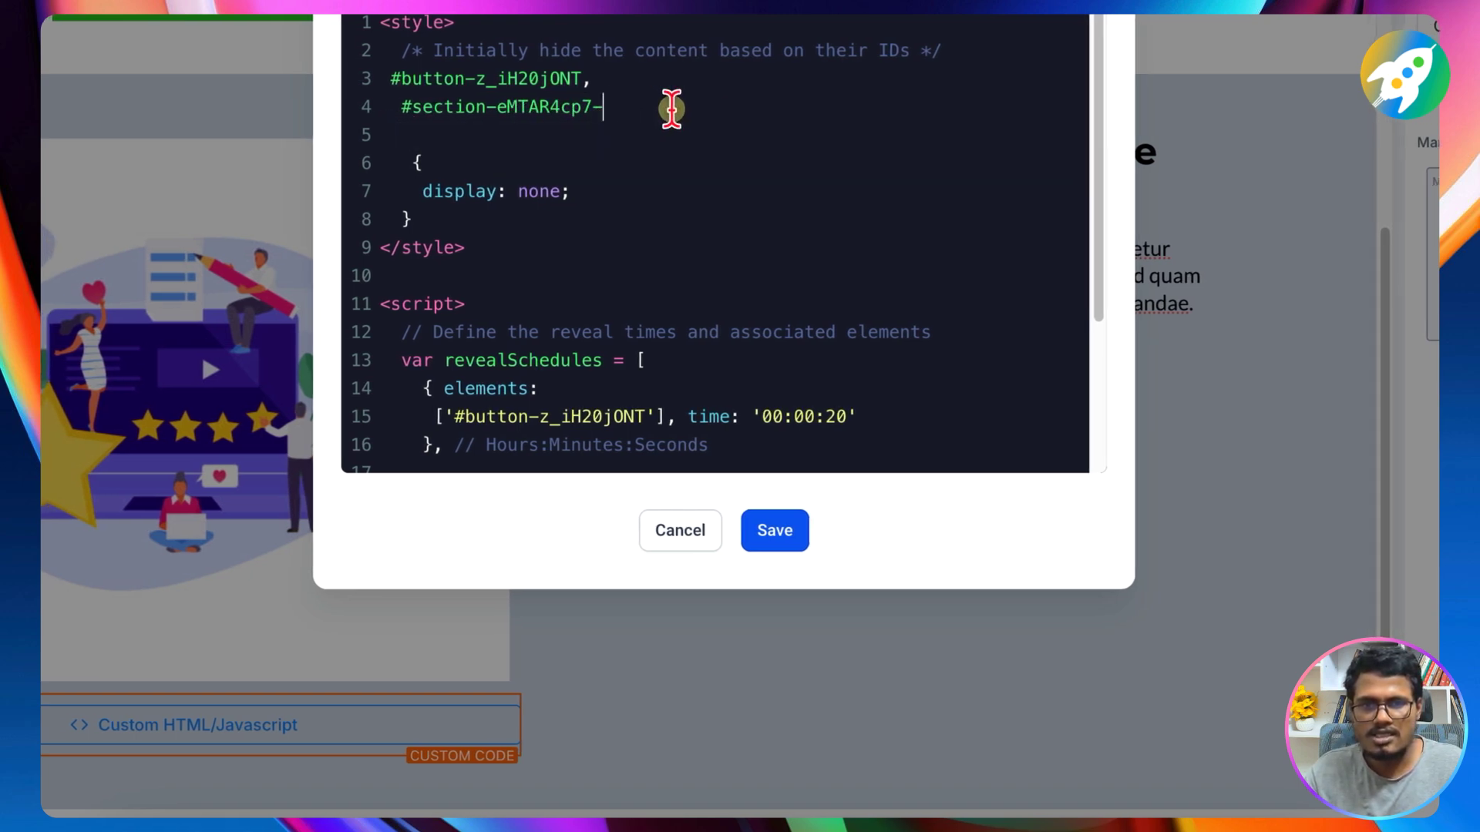
click(639, 118)
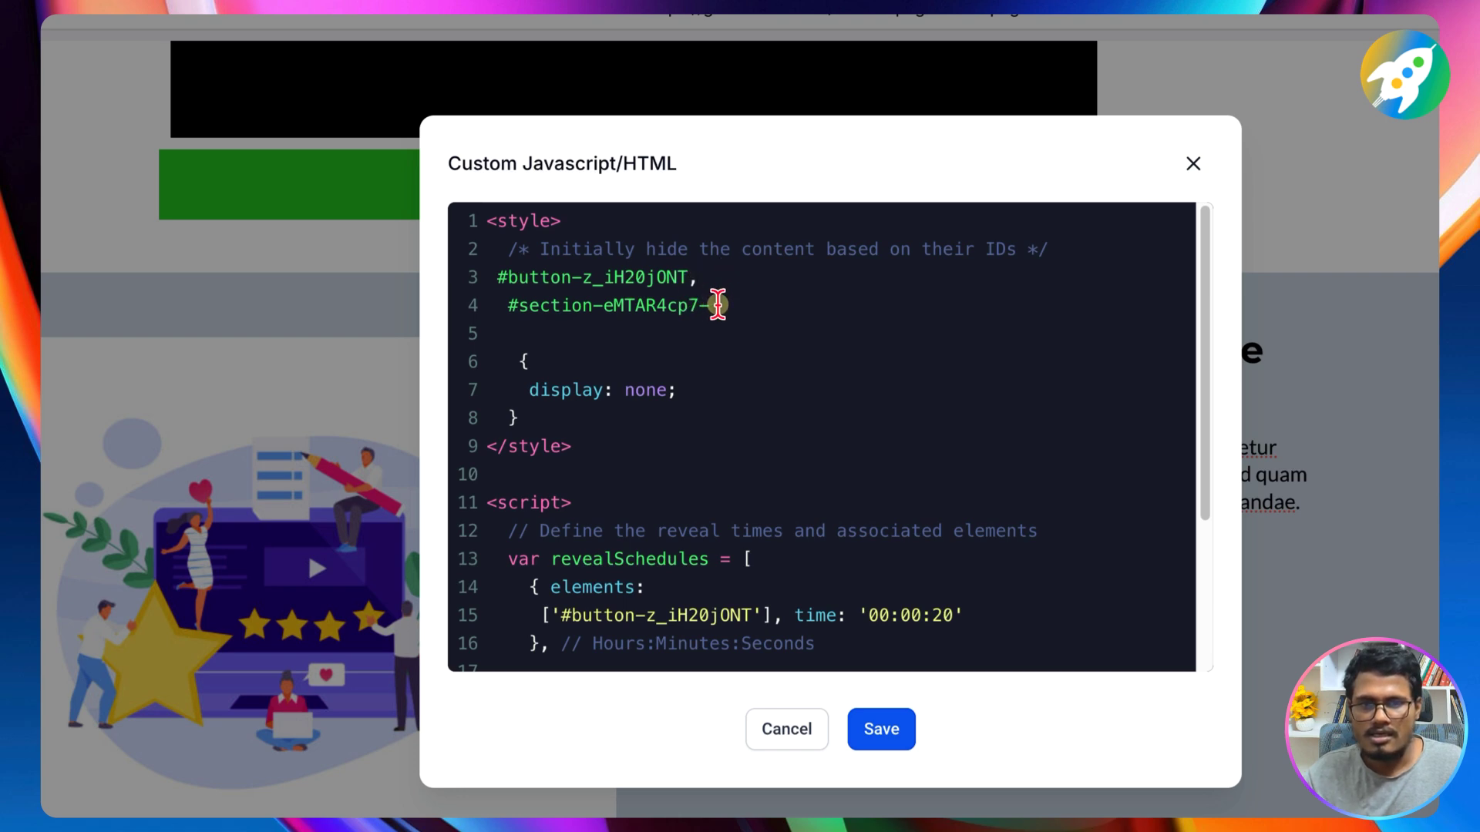
drag(705, 306, 497, 305)
key(ctrl+c)
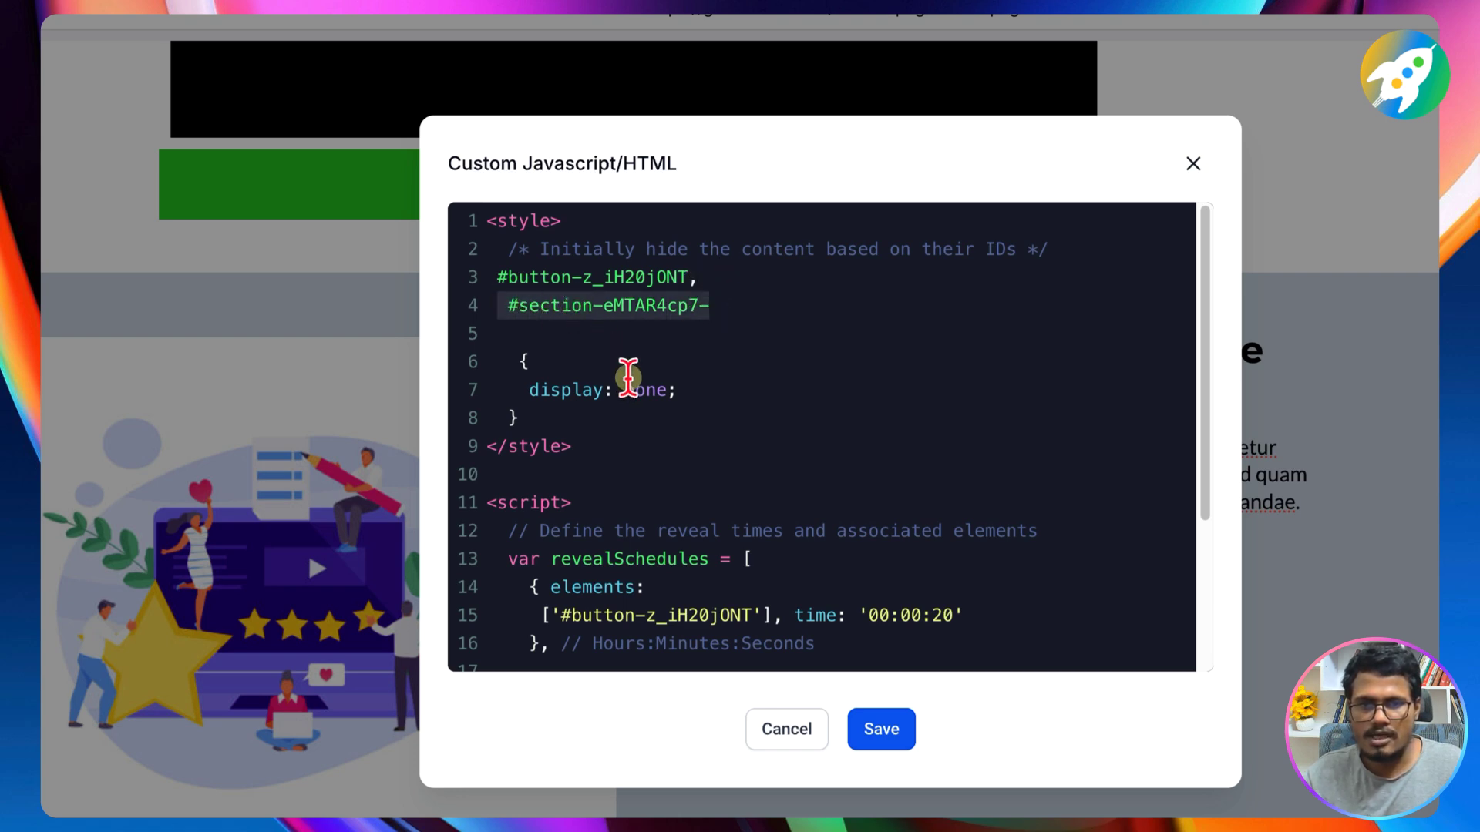
scroll(638, 385, down, 3)
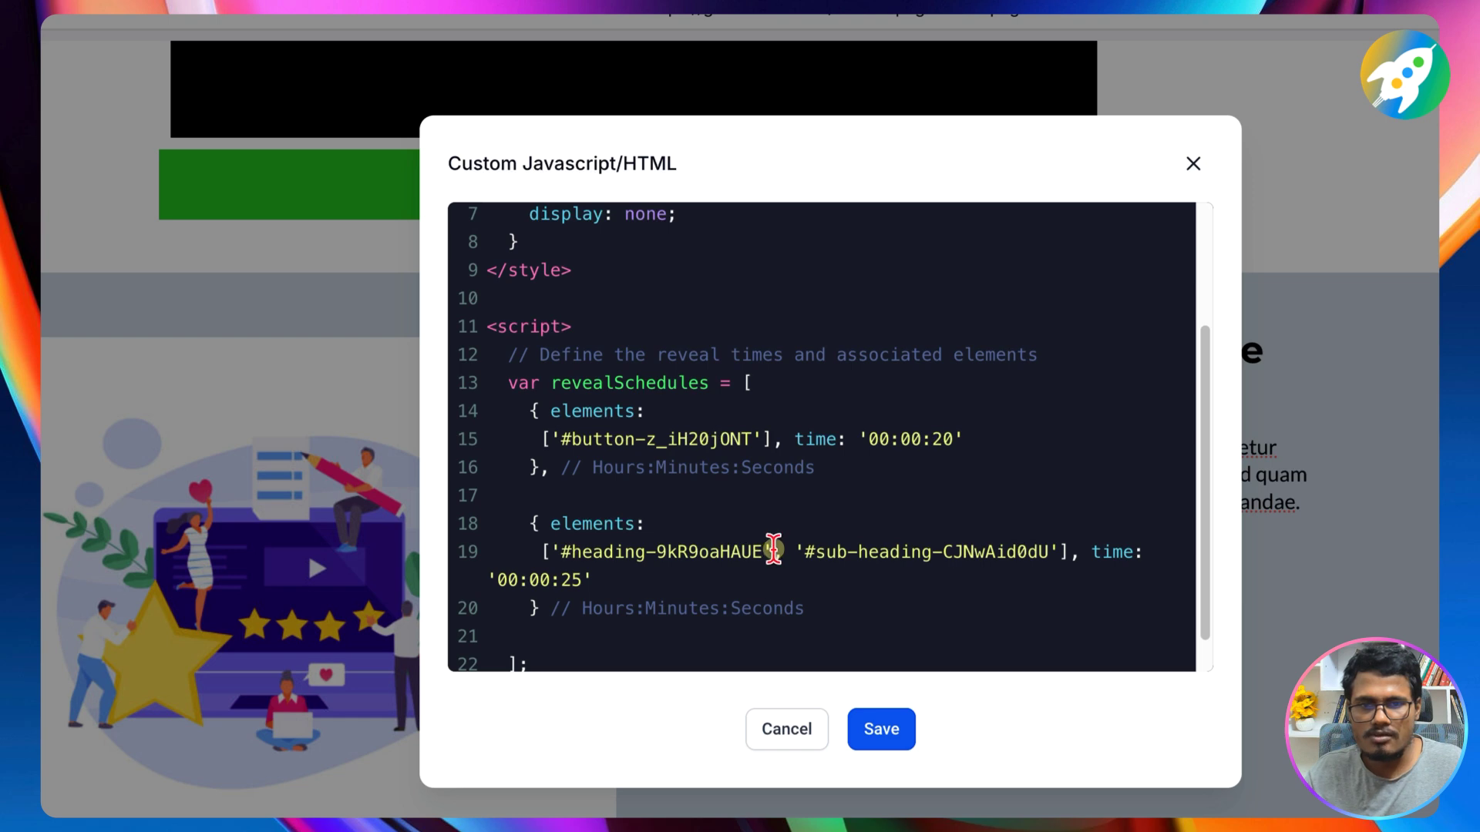
drag(767, 552, 585, 552)
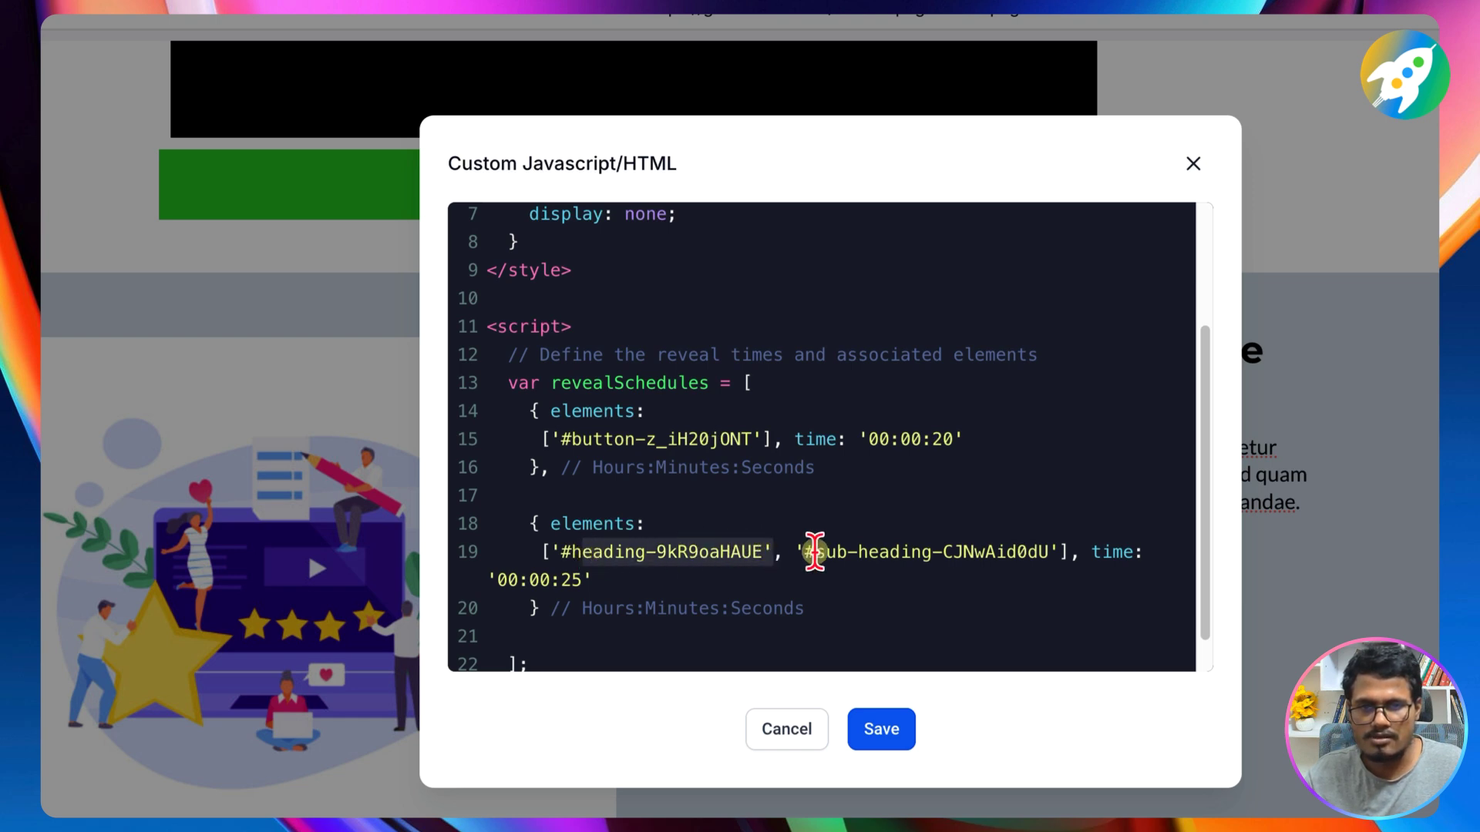
drag(763, 552, 553, 552)
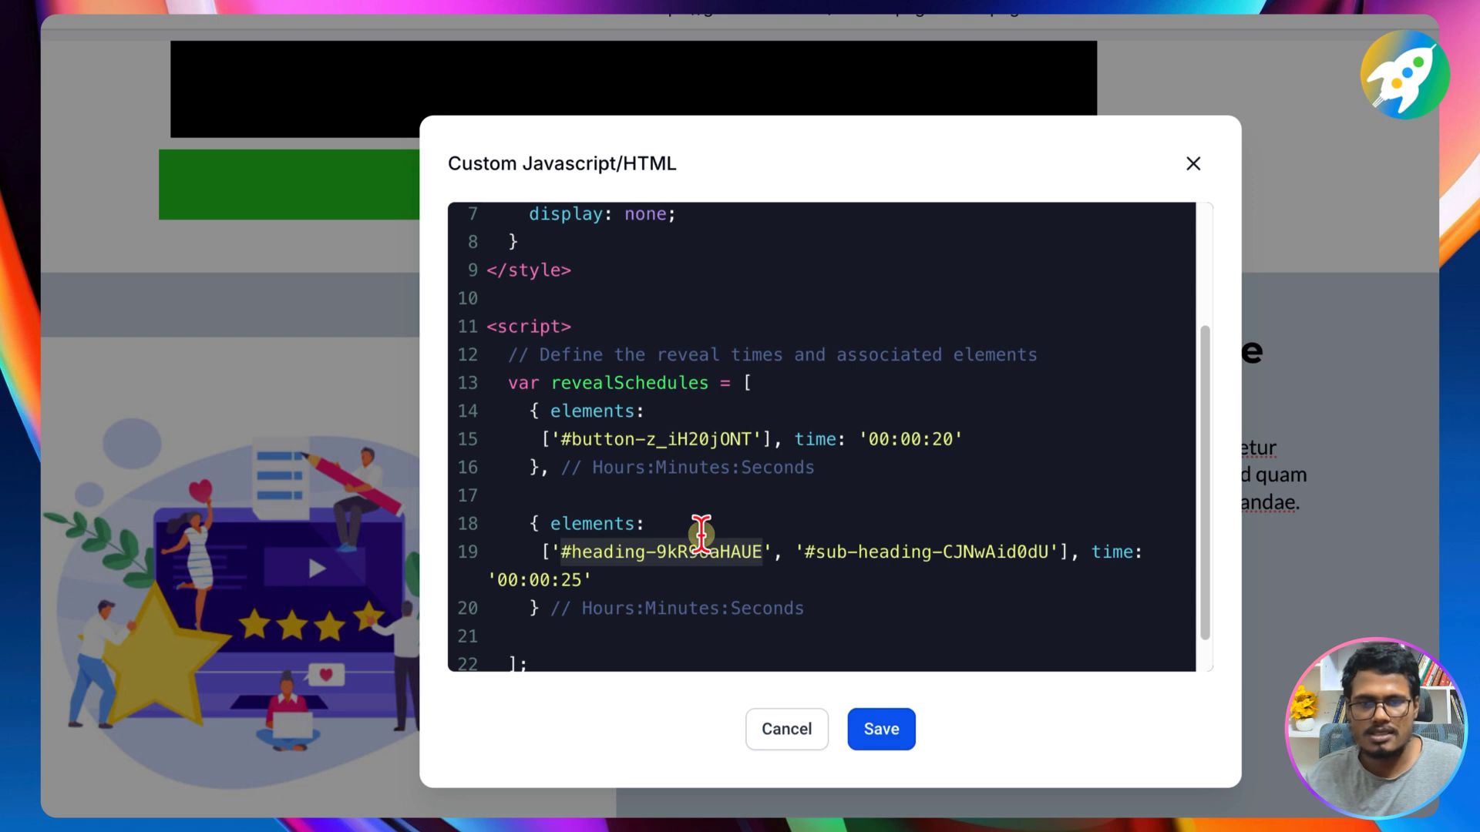
scroll(701, 534, down, 1)
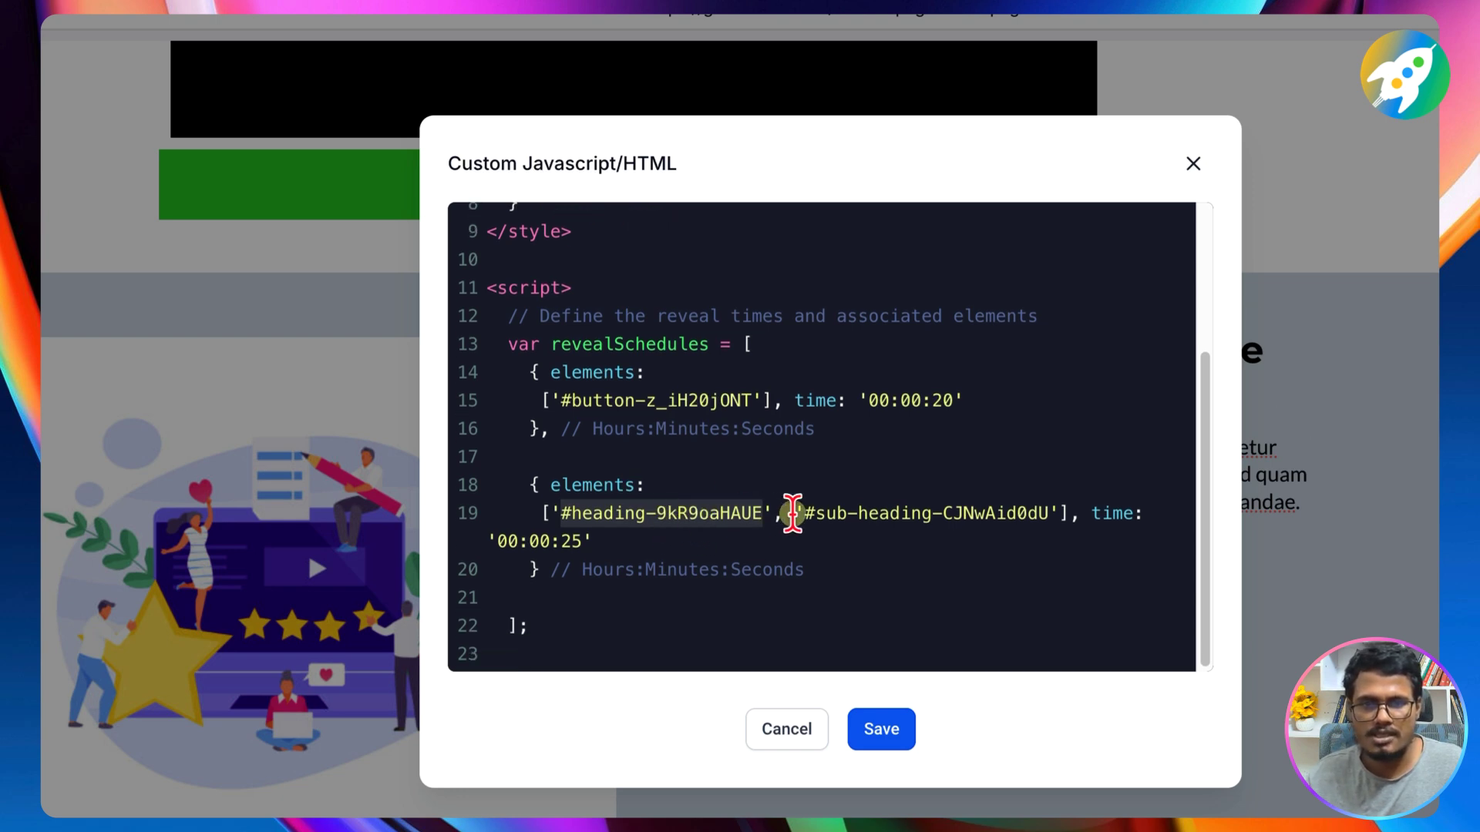
Step: Replace line 19's heading and sub-heading selectors with '#section-eMTAR4cp7-' and save the custom code
click(730, 514)
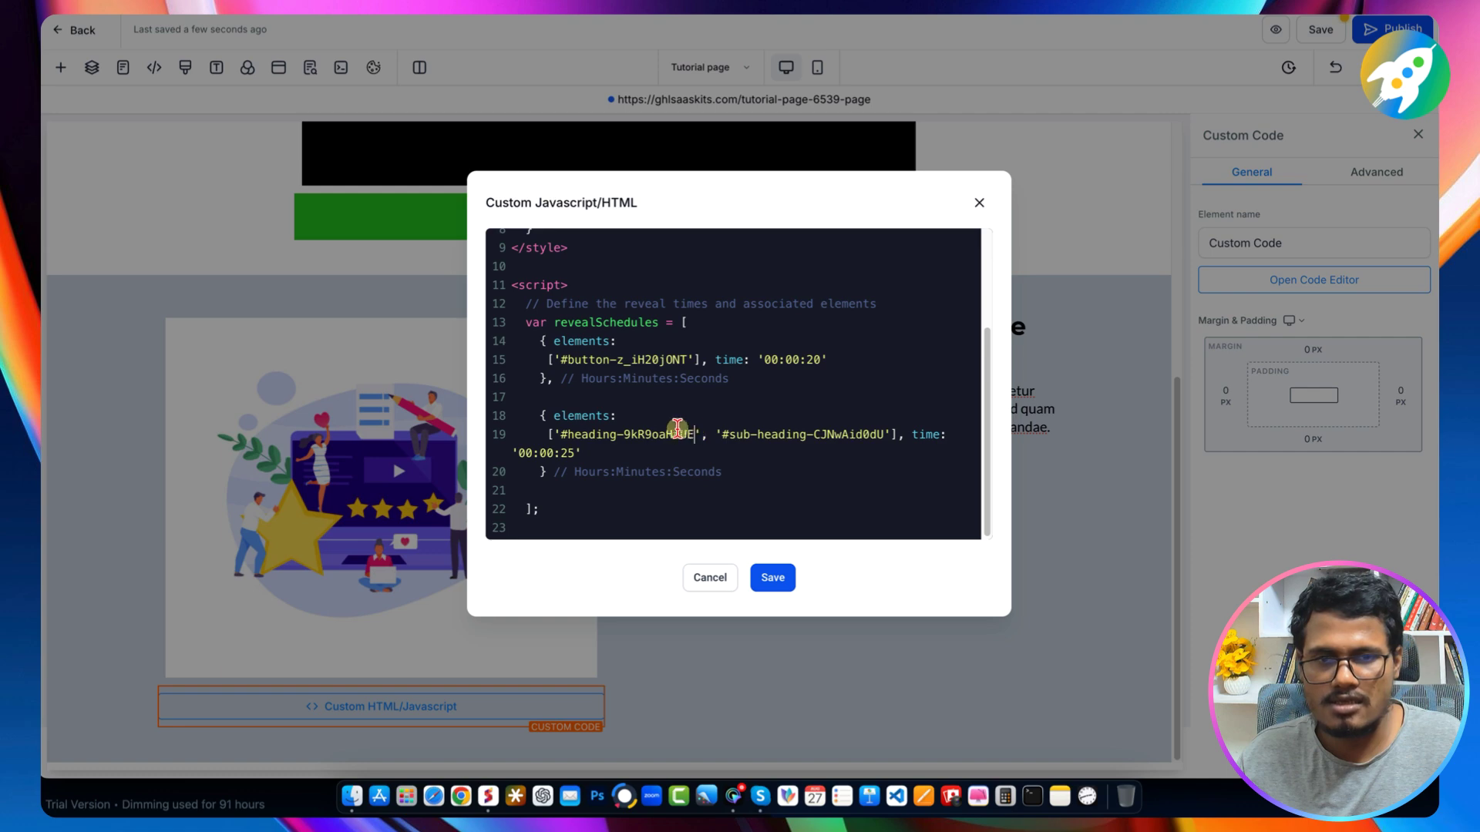
drag(694, 434, 556, 434)
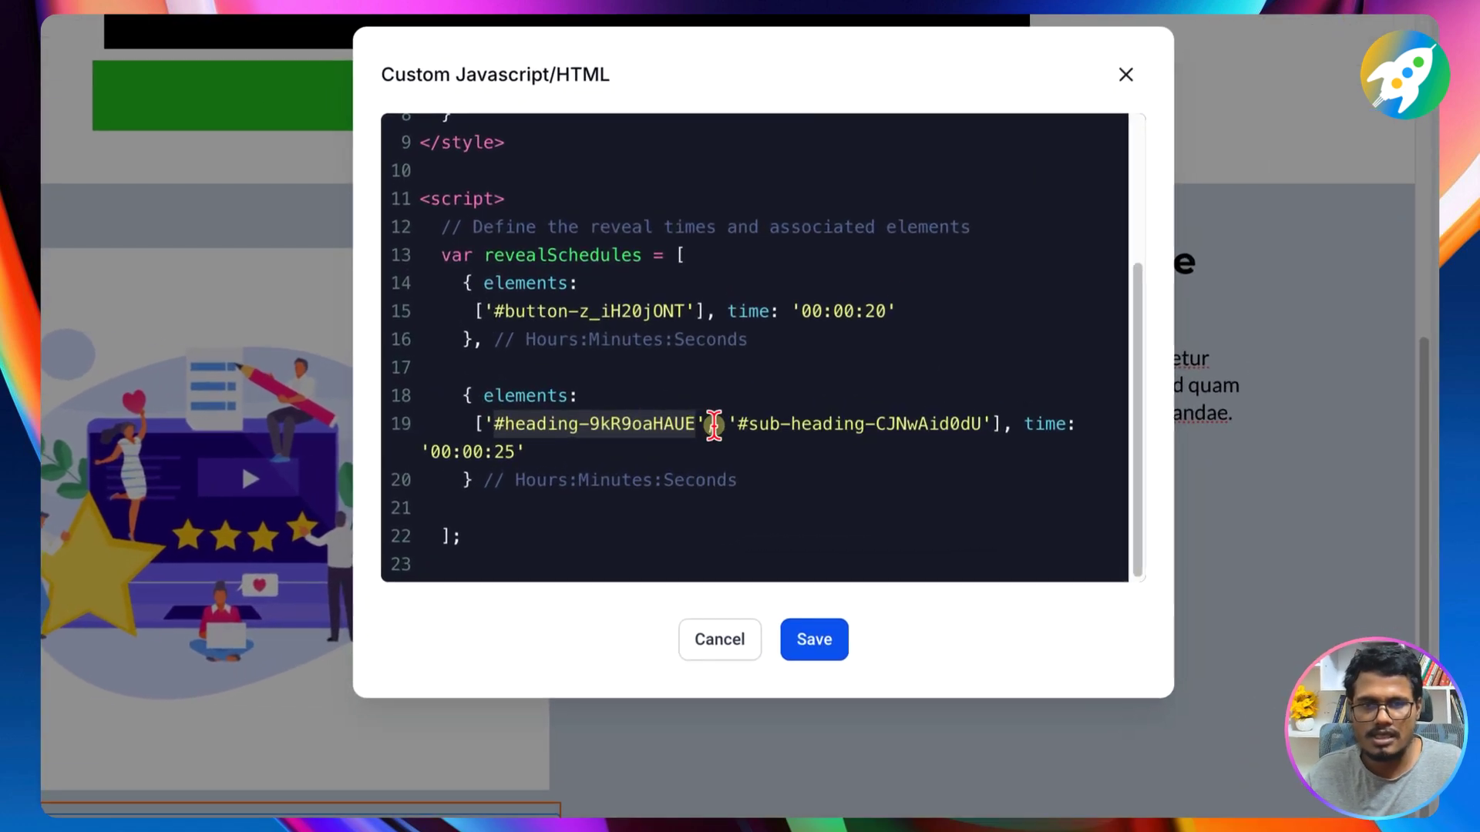
click(715, 425)
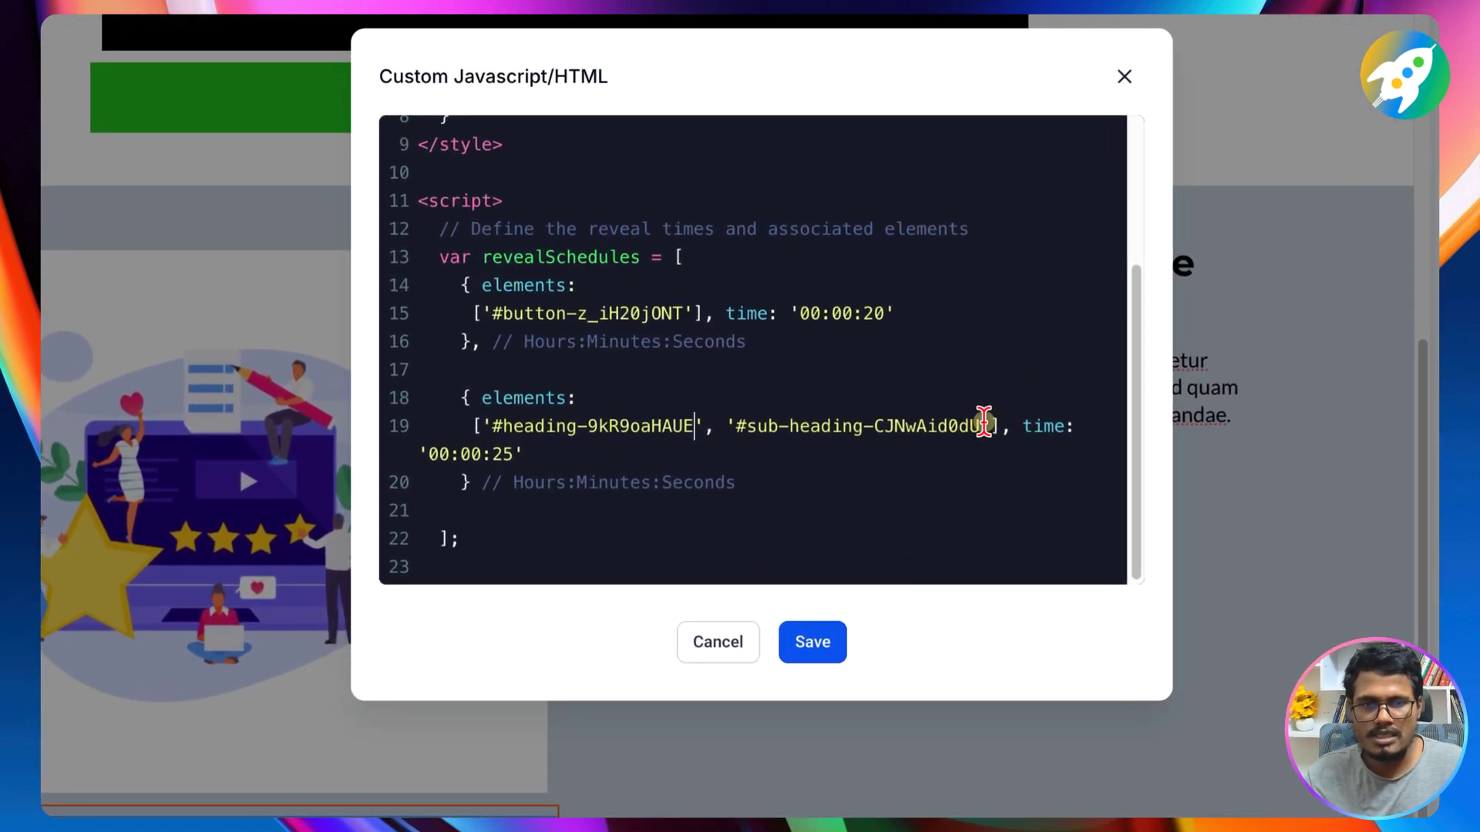
drag(698, 426, 490, 426)
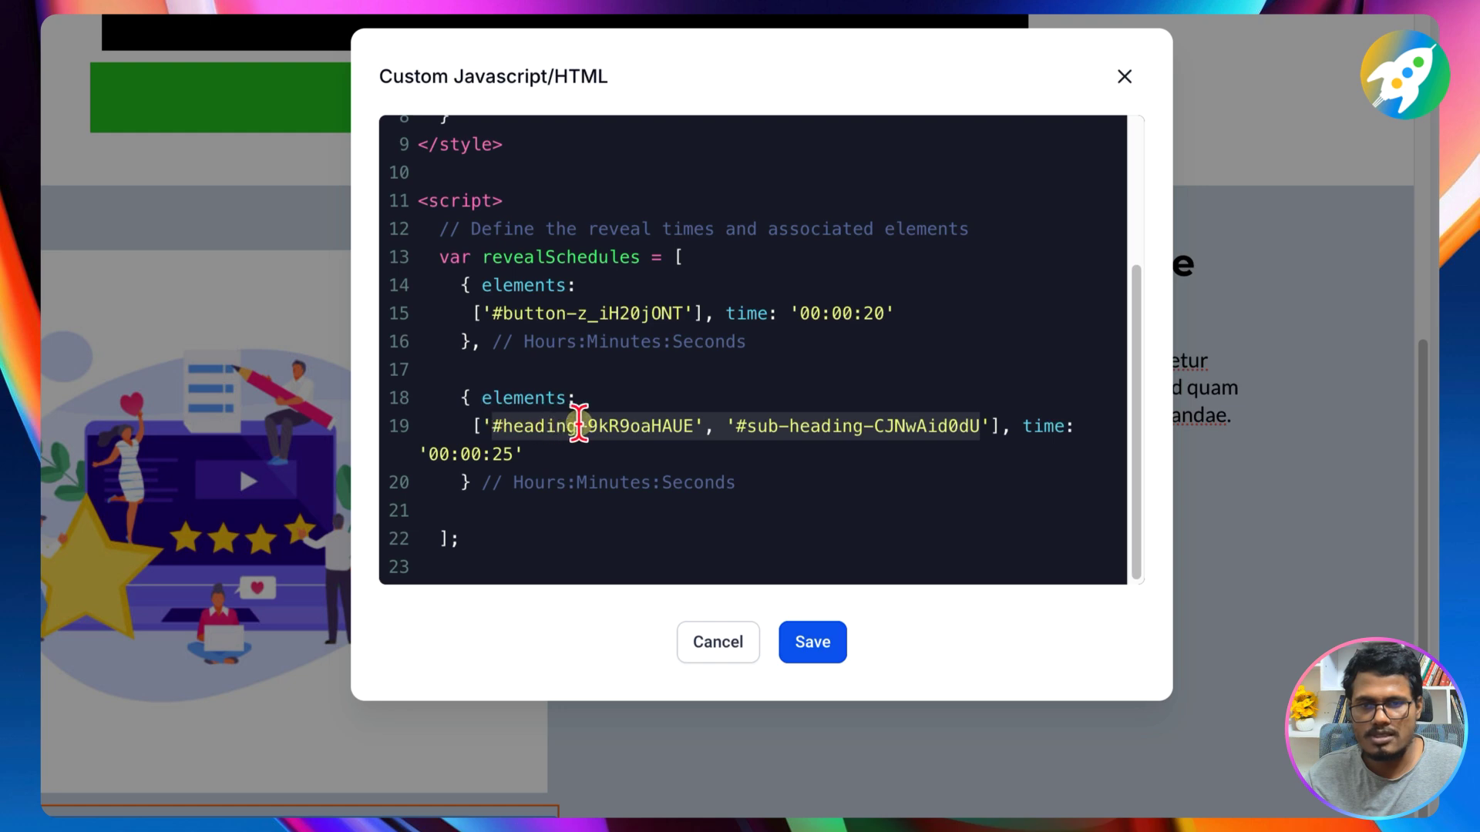
key(BackSpace)
key(ctrl+v)
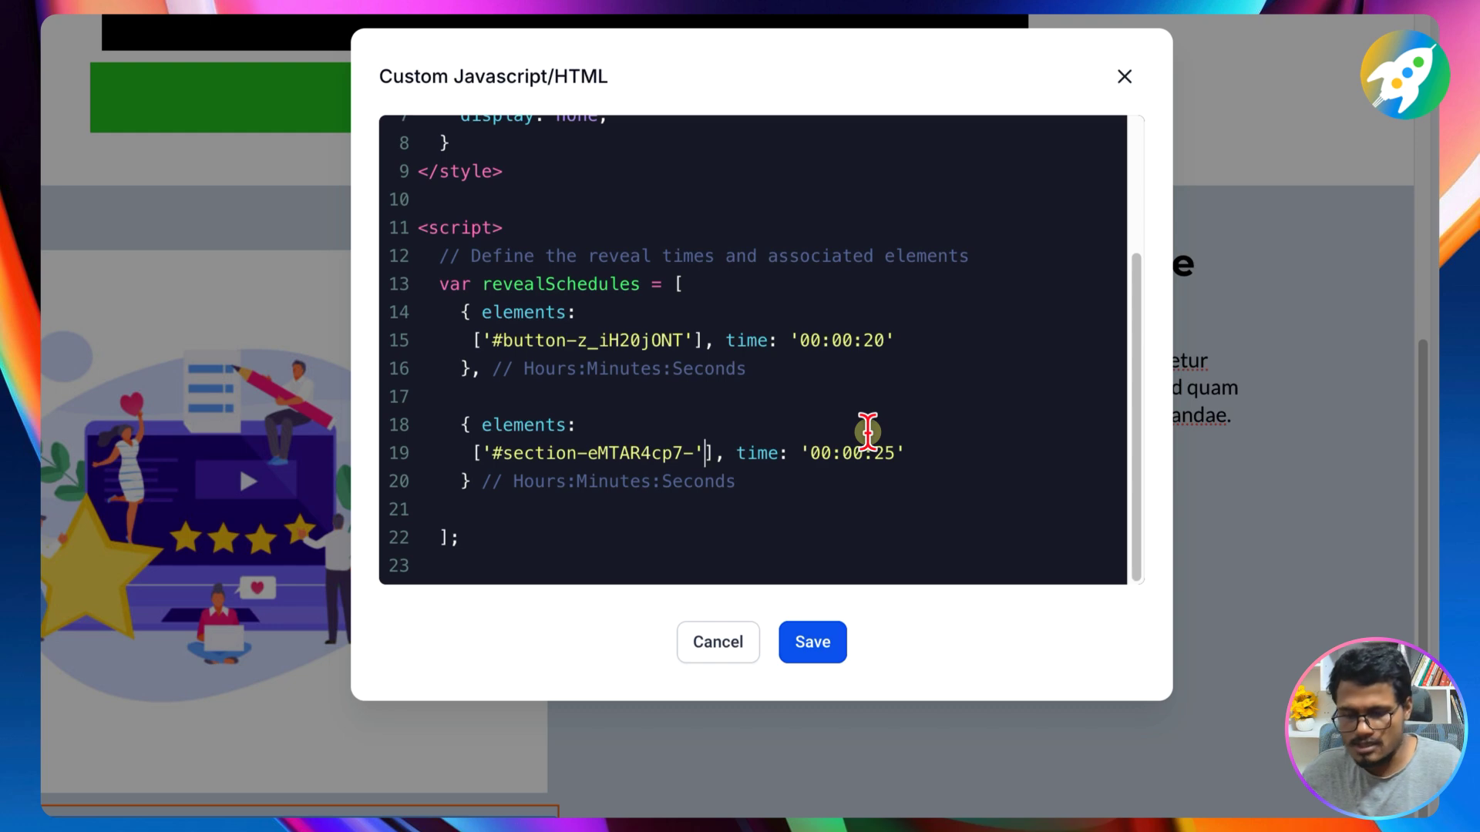
text(, ')
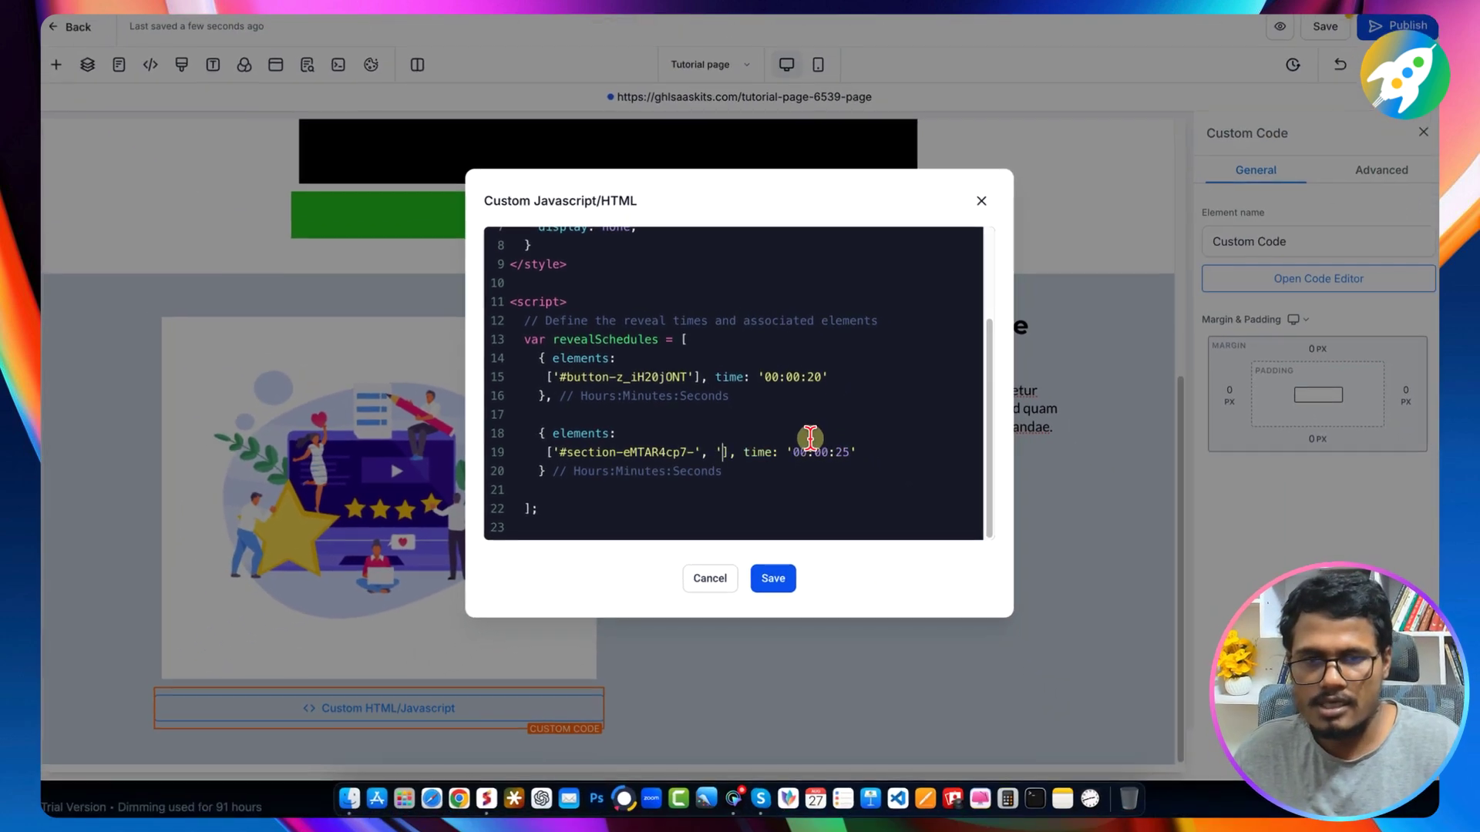
text(')
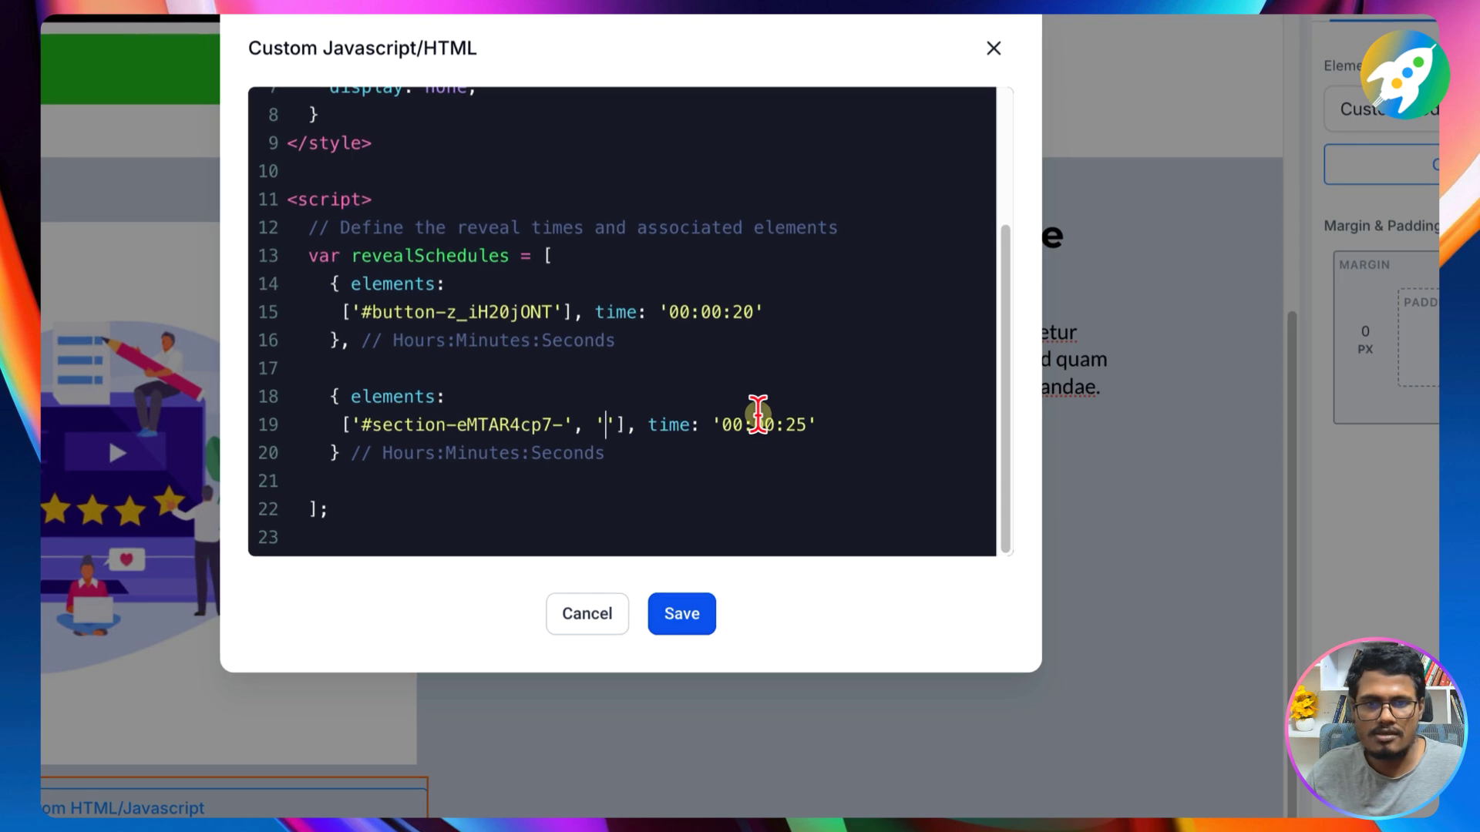
click(617, 424)
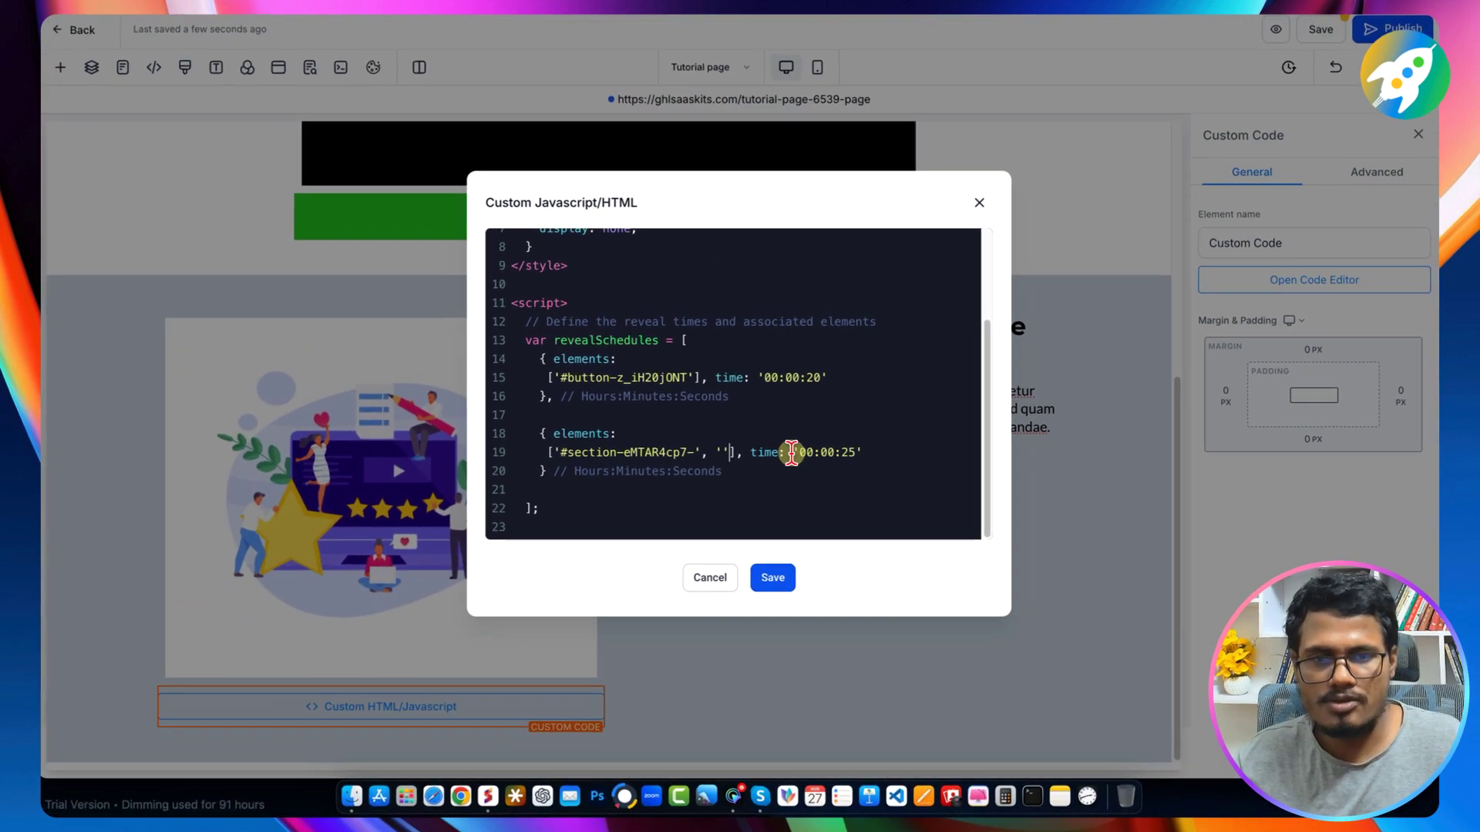
key(BackSpace)
key(BackSpace)
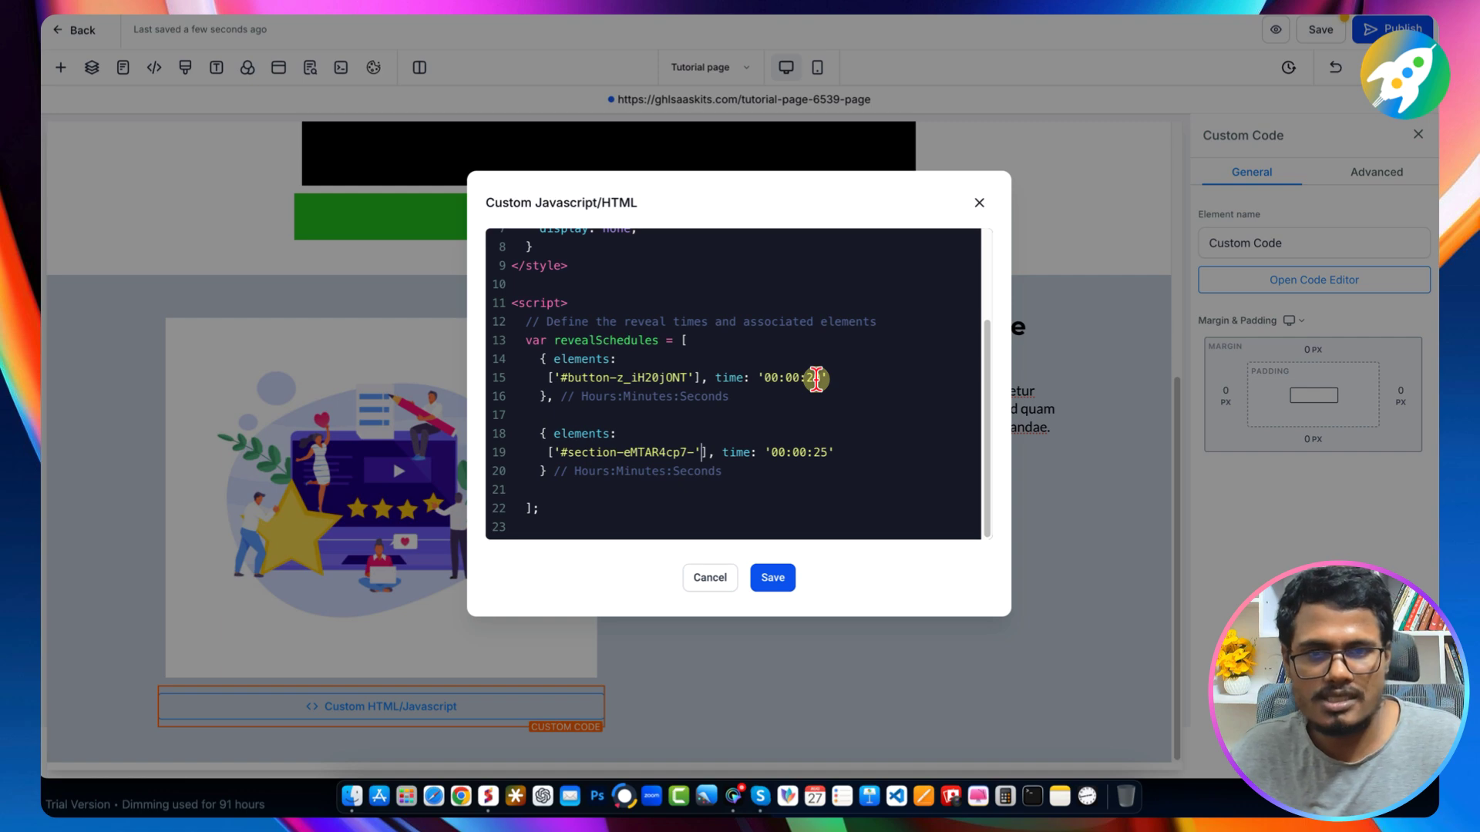
click(769, 584)
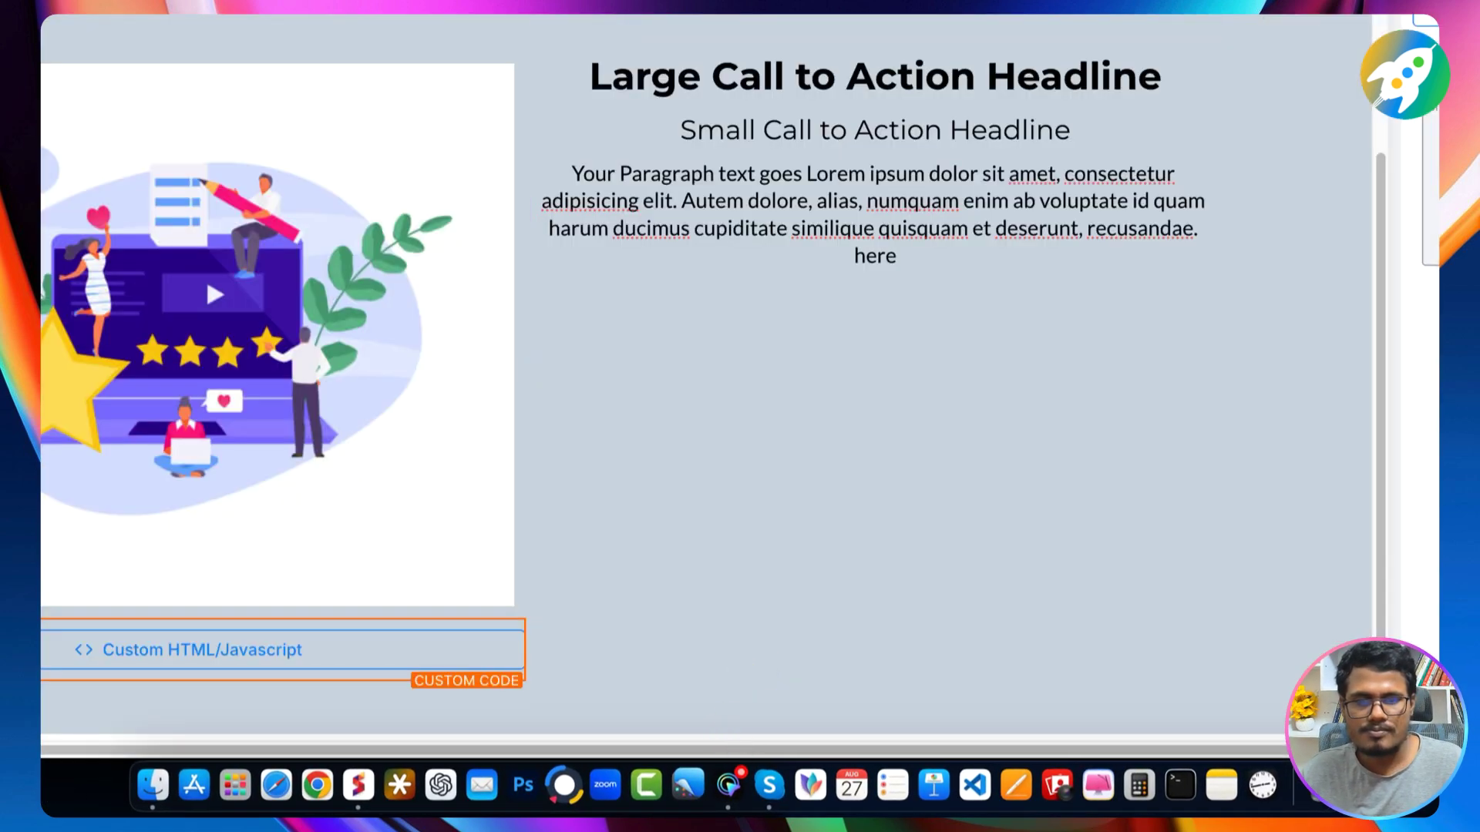
Step: Save the landing page so the delayed-reveal code is stored
scroll(604, 354, up, 3)
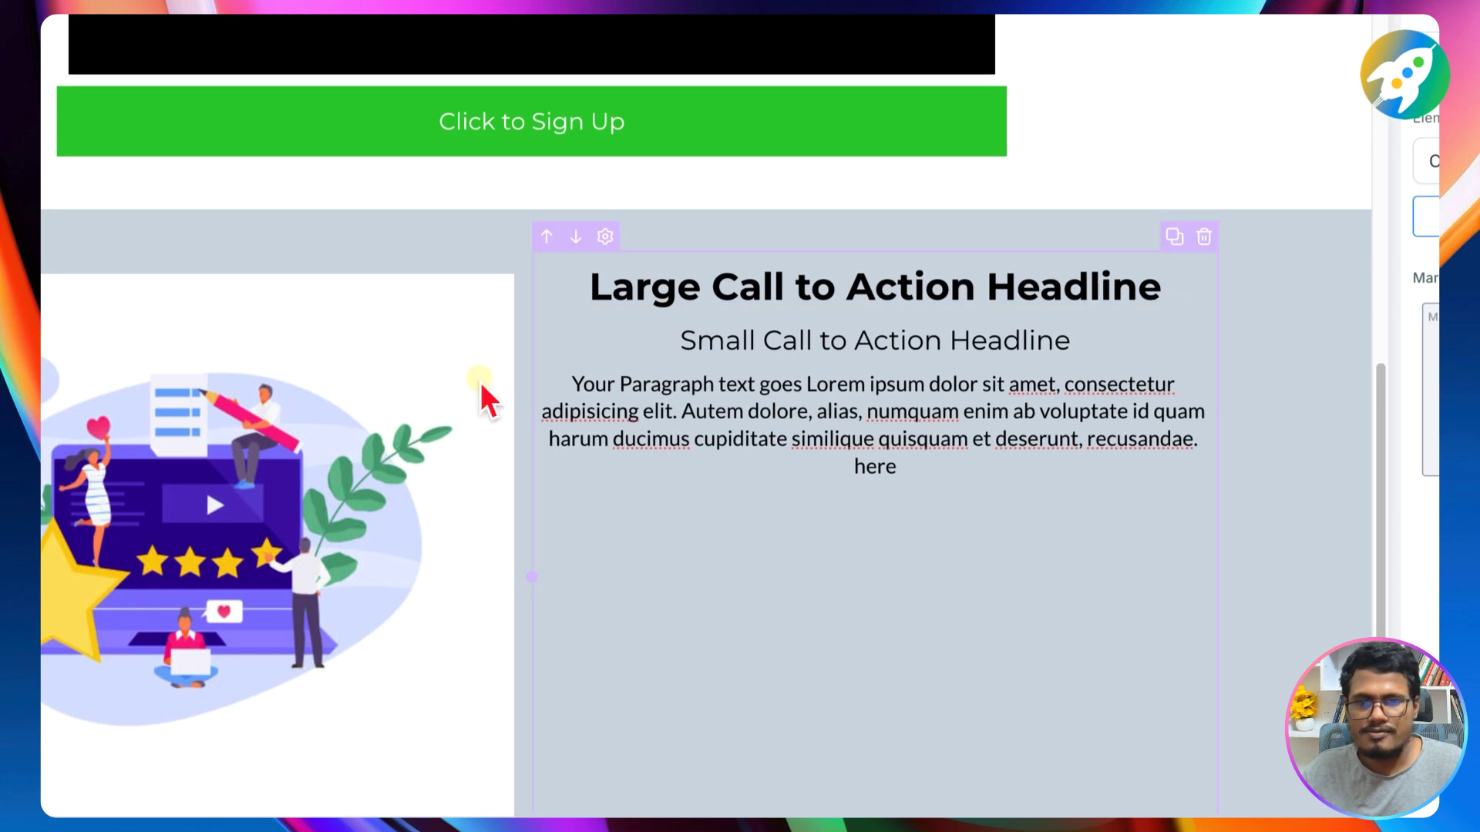
scroll(202, 693, down, 3)
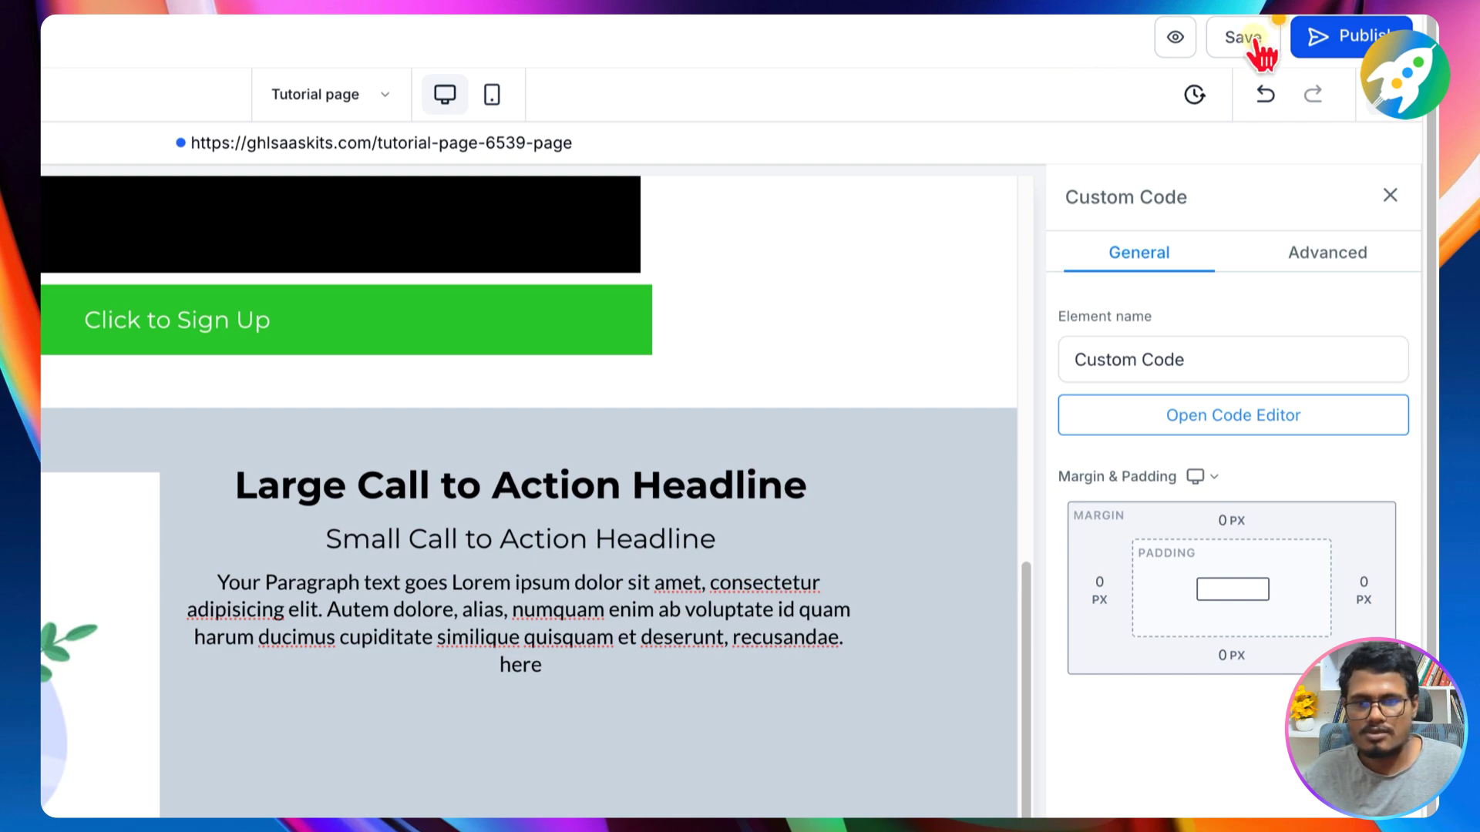
click(1253, 42)
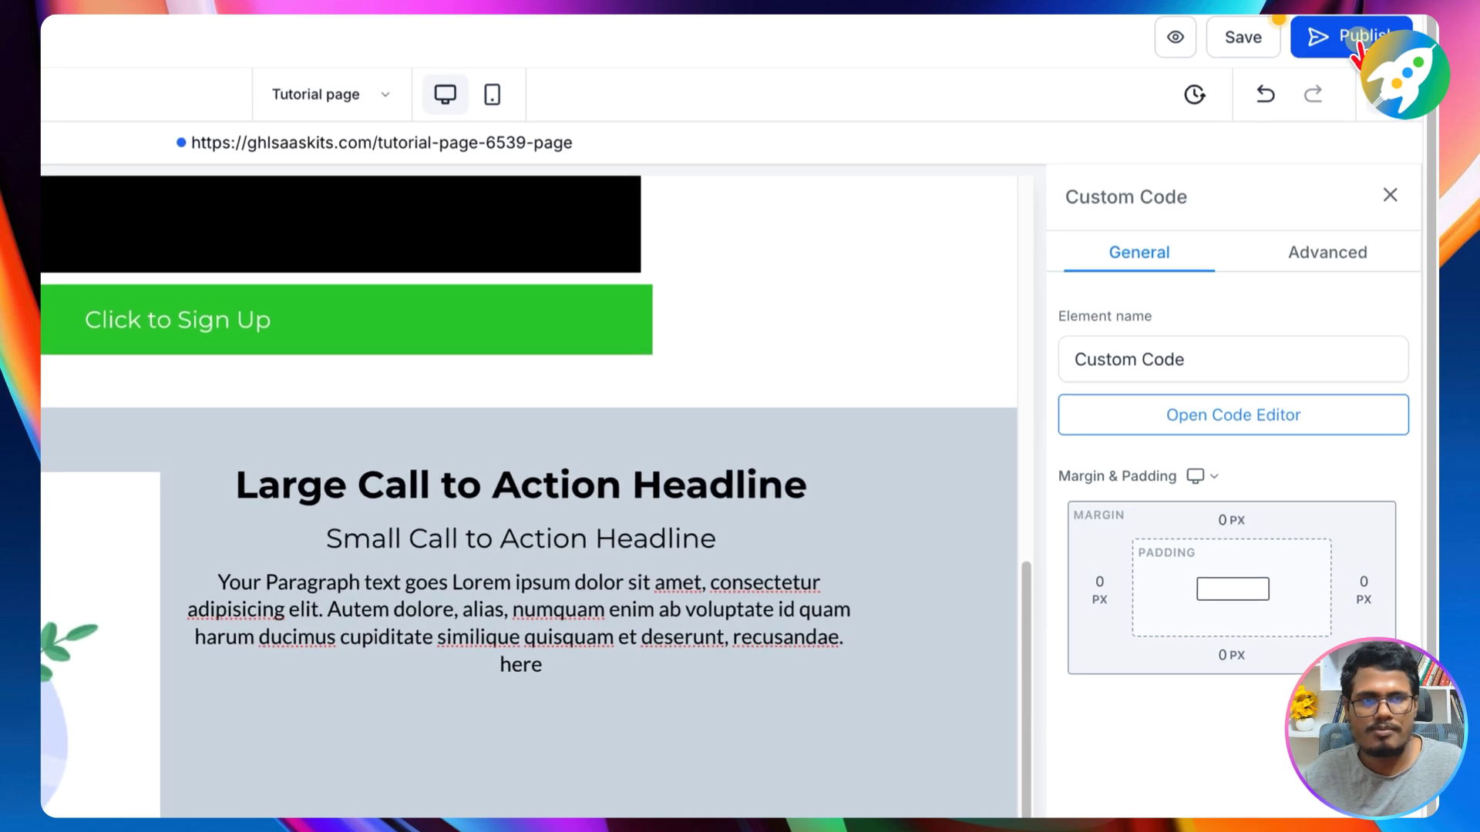
Step: Select the top section holding the video on the canvas
click(357, 89)
click(390, 199)
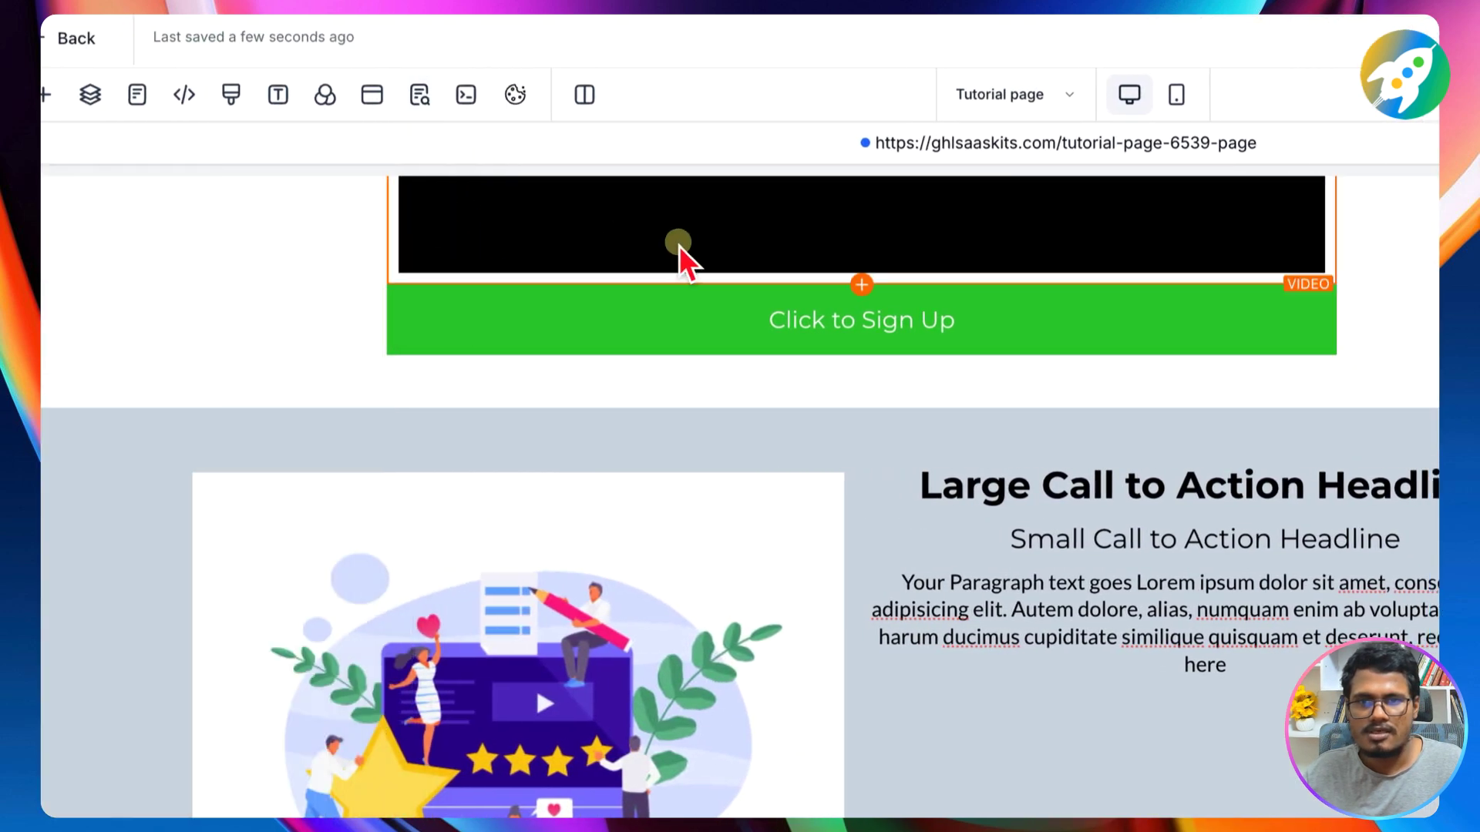
click(1153, 282)
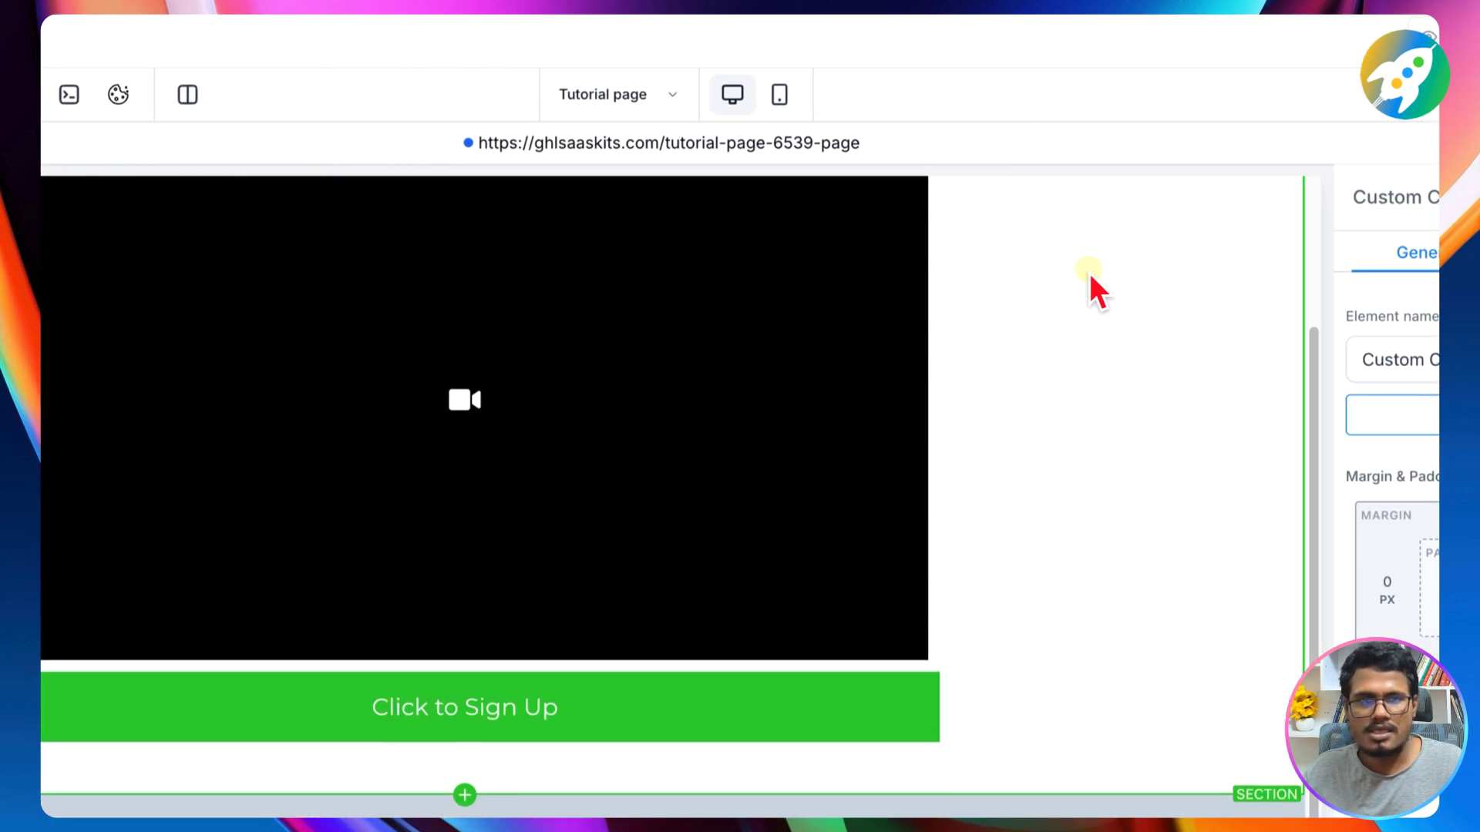
scroll(1087, 278, up, 2)
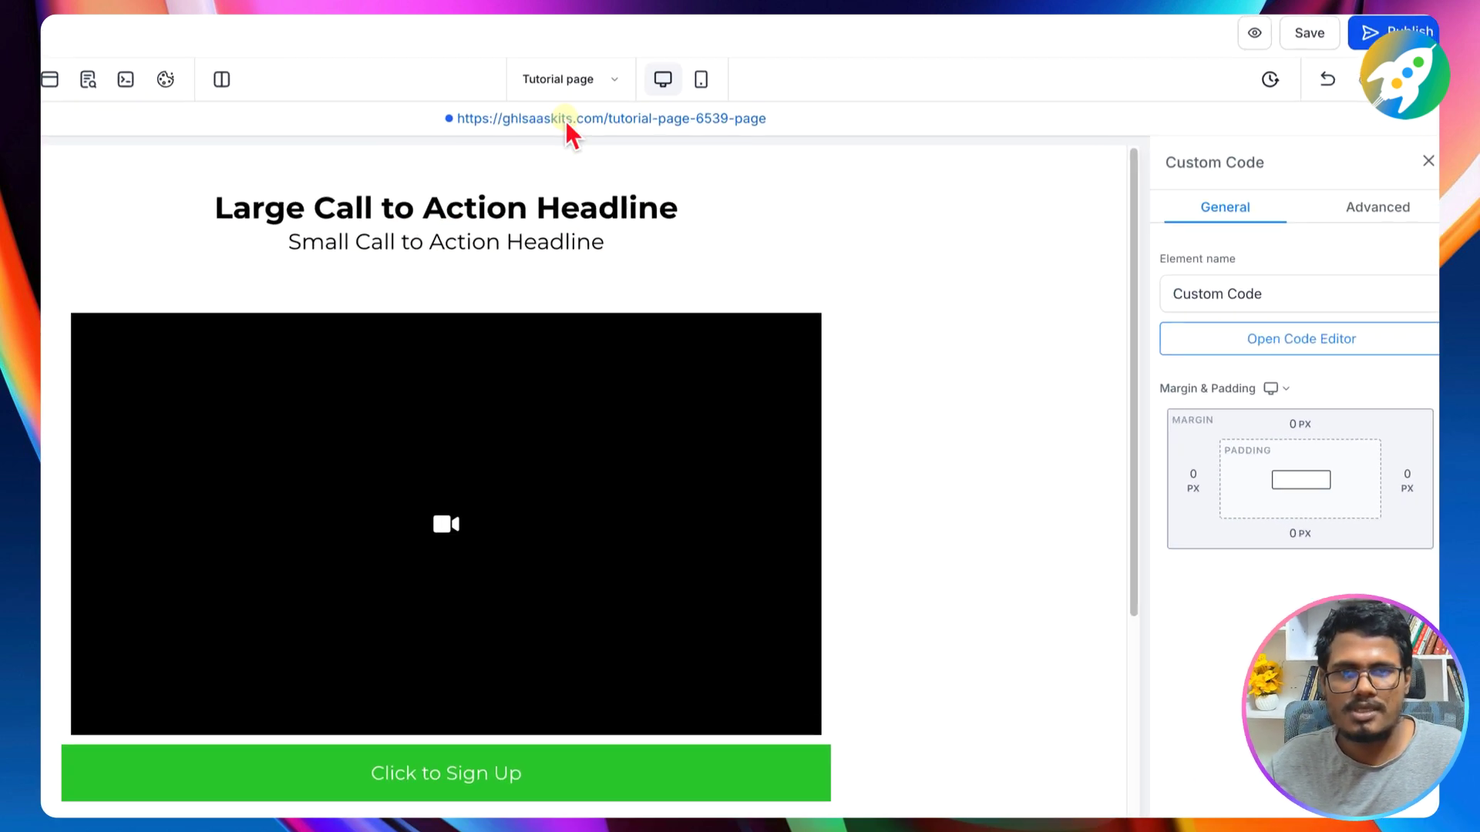
Step: Open the published landing page and scroll to watch the sign-up button and grey section appear
click(734, 101)
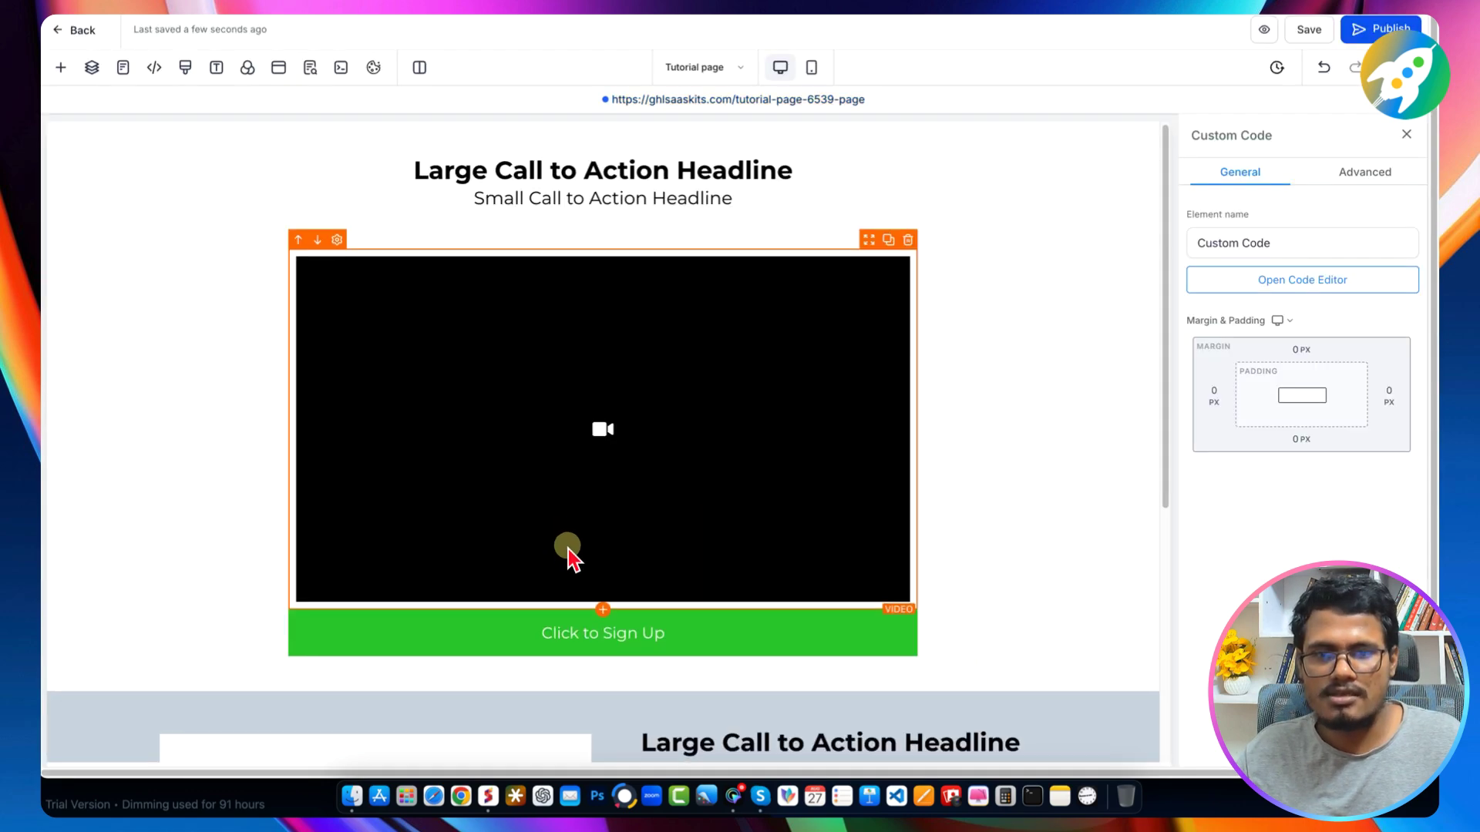
scroll(570, 539, down, 5)
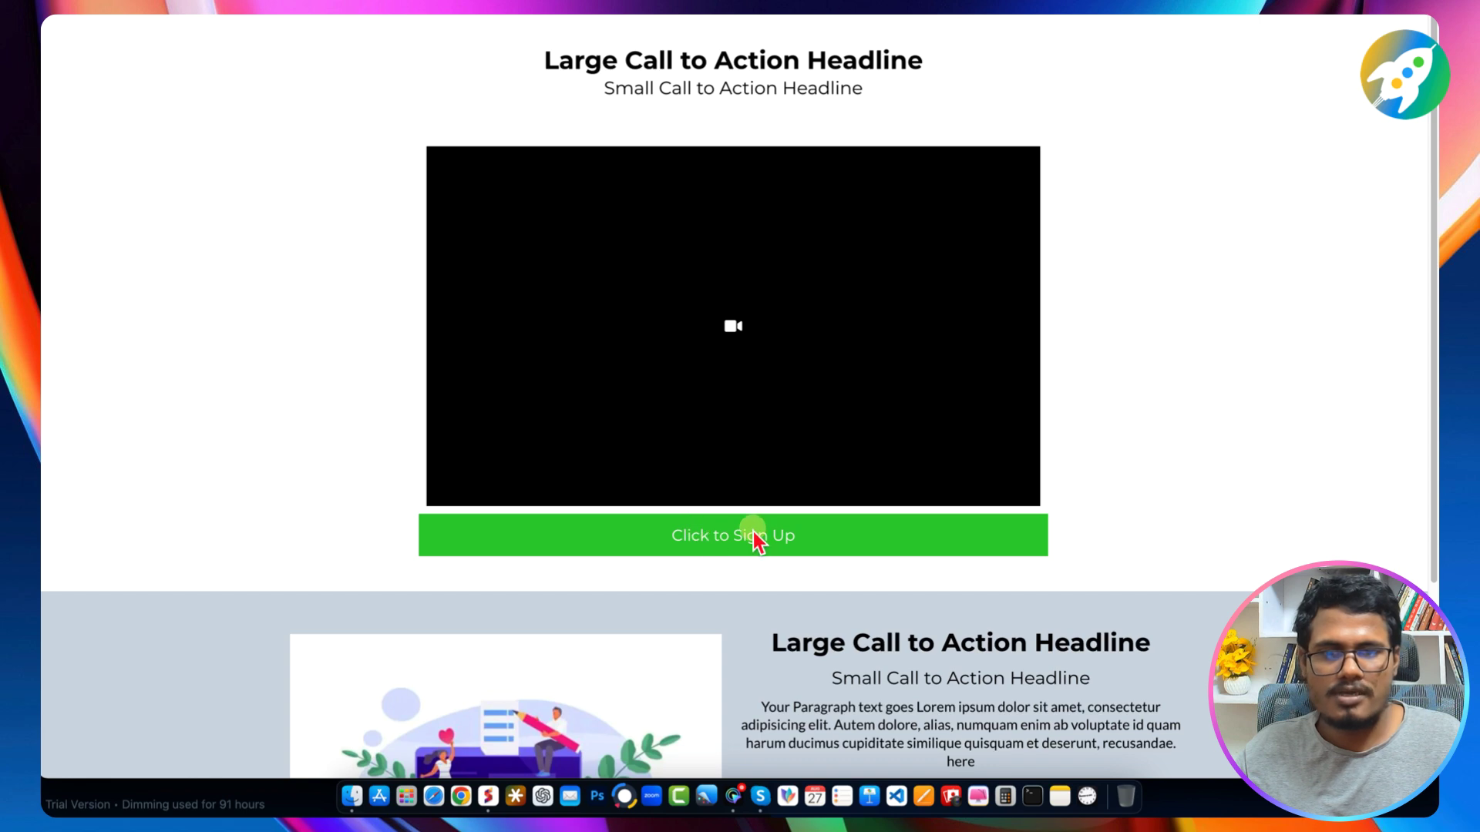
scroll(752, 532, down, 5)
scroll(814, 489, down, 2)
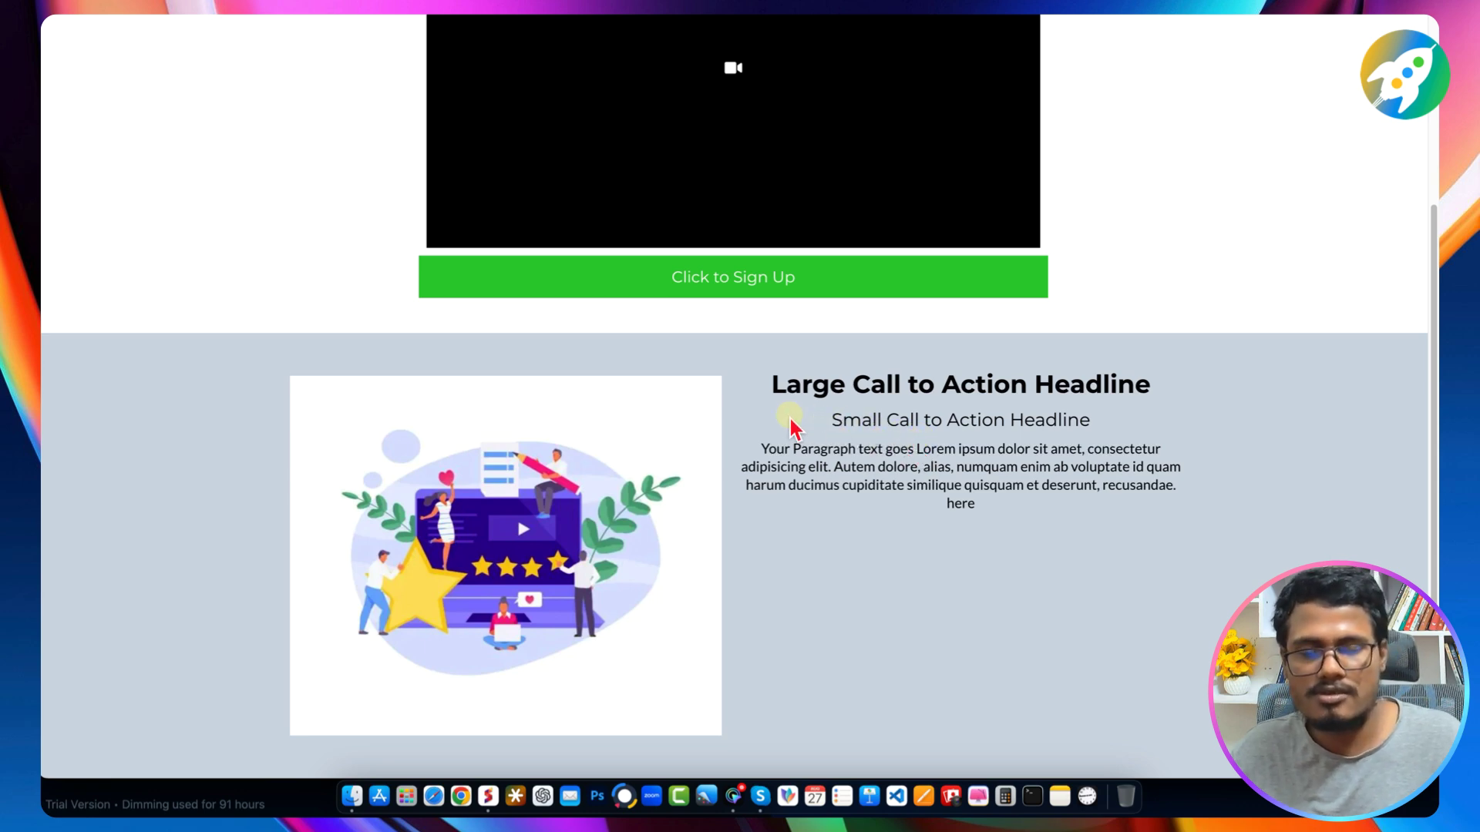
scroll(900, 184, up, 3)
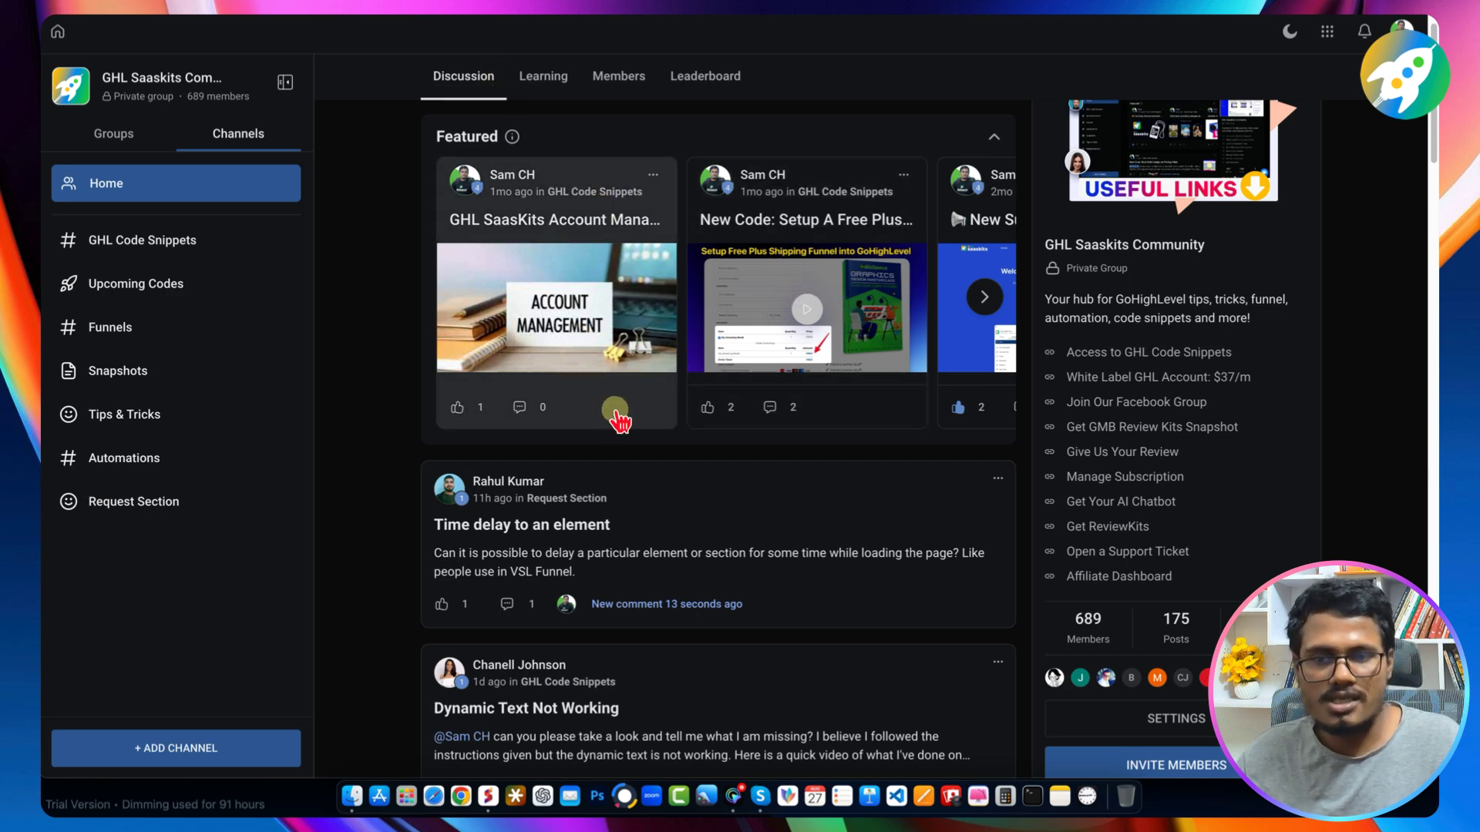
Step: Browse the community's Learning courses, including Custom Fonts Library For GHL and GHL Code Snippets Pro Unlimited
scroll(616, 417, up, 2)
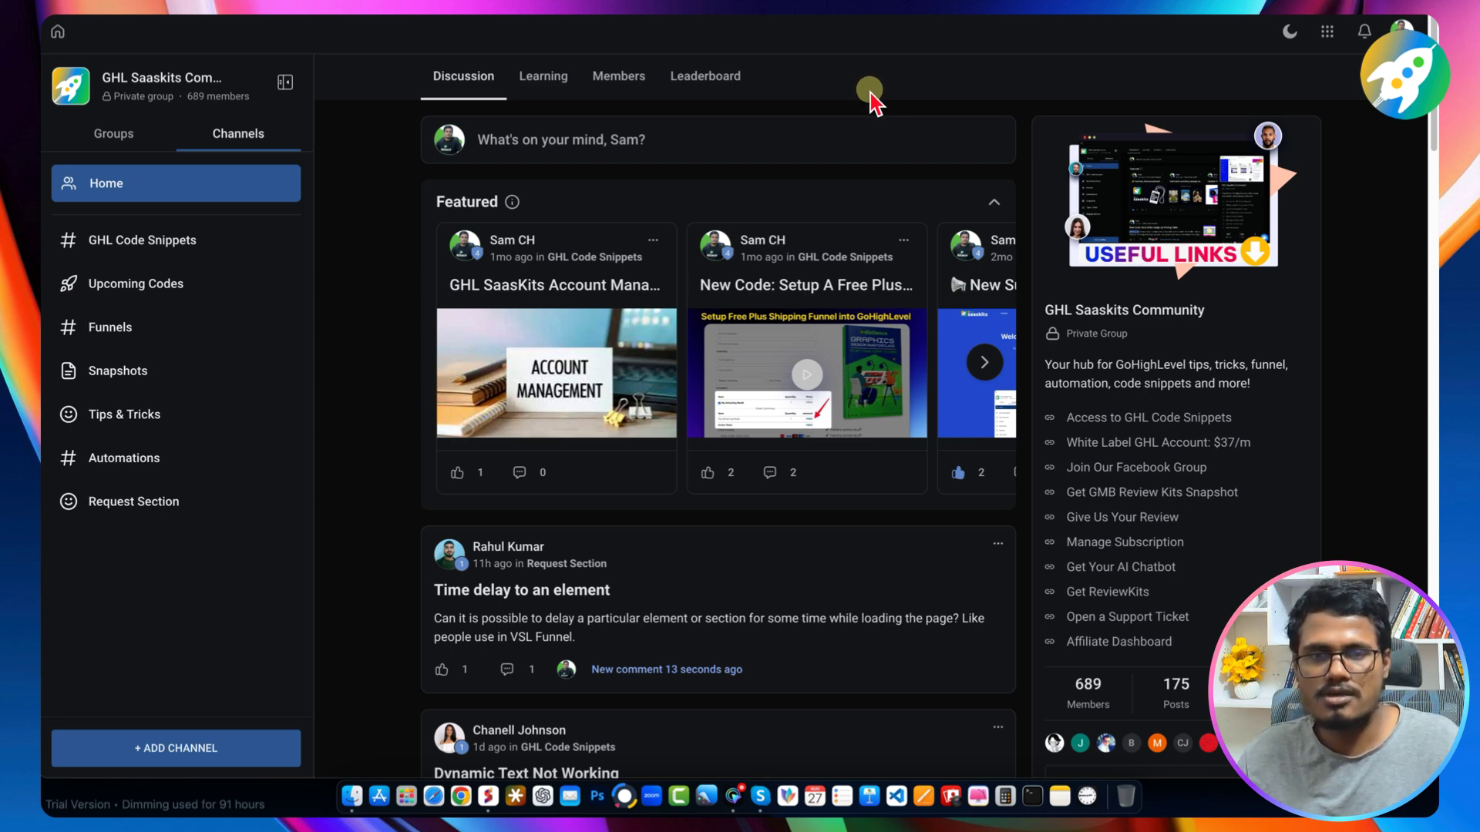
click(531, 76)
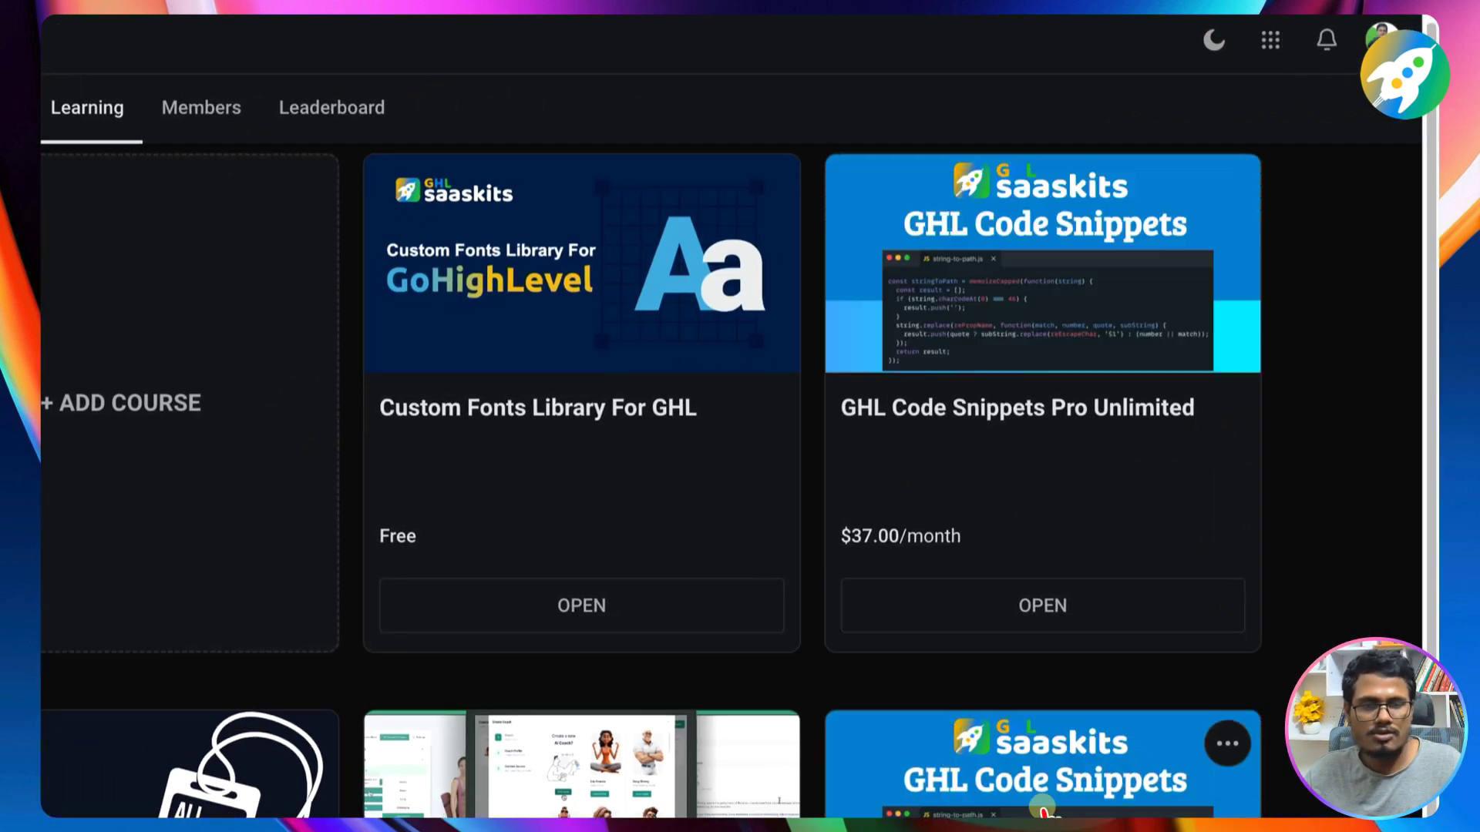
scroll(1200, 690, down, 3)
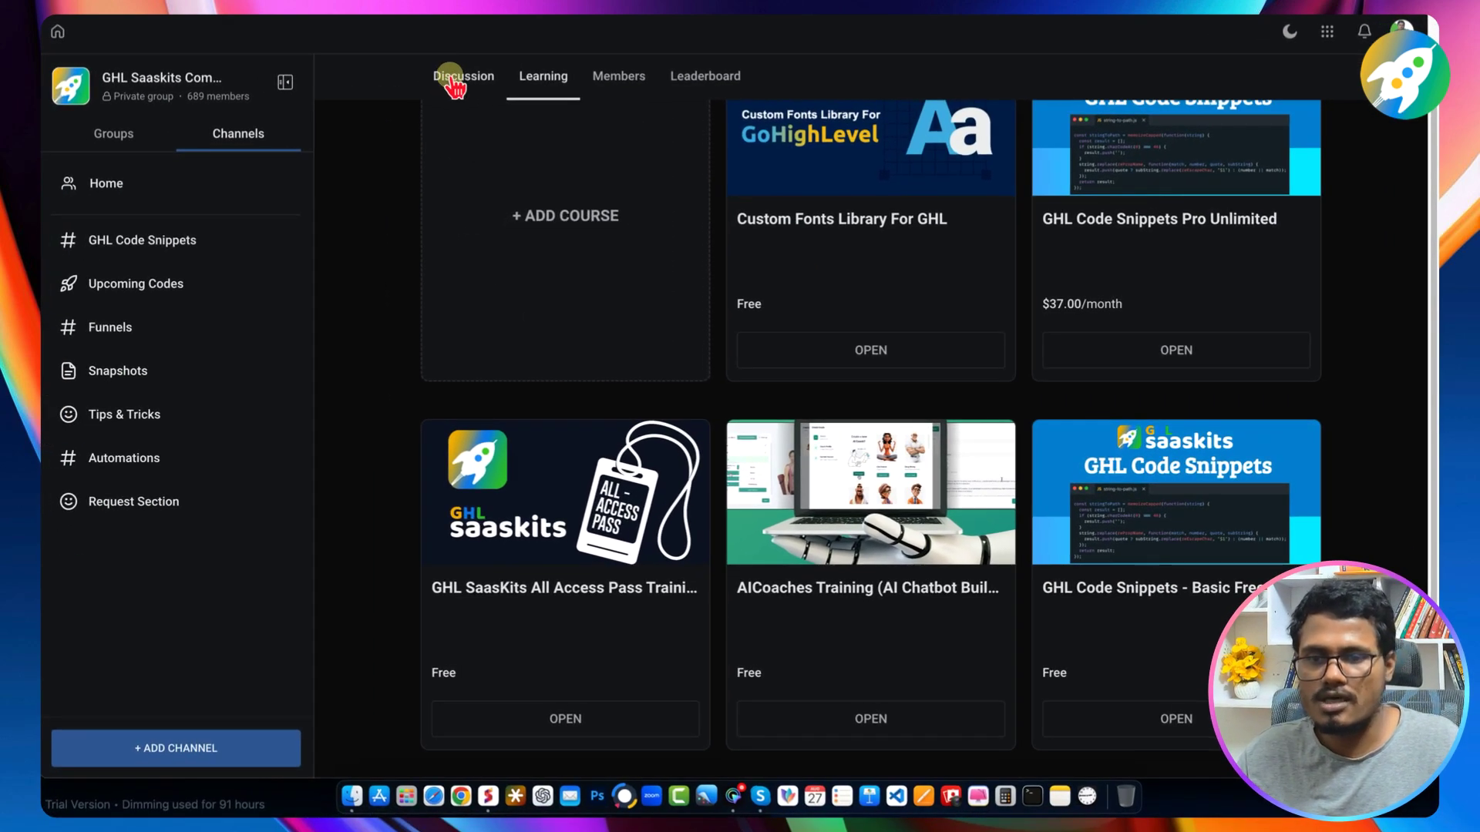
mouse_move(1070, 553)
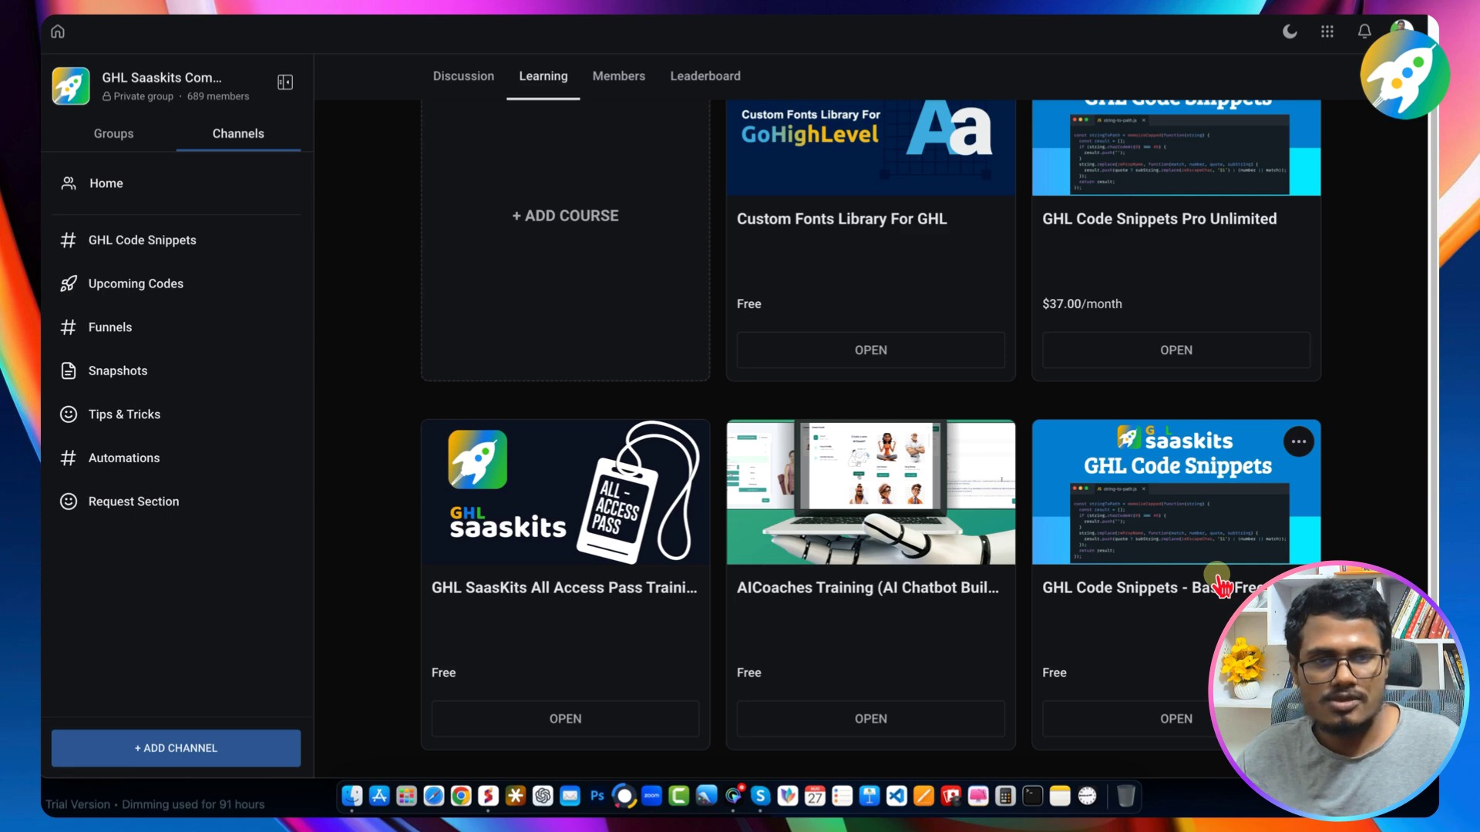
scroll(1199, 439, up, 2)
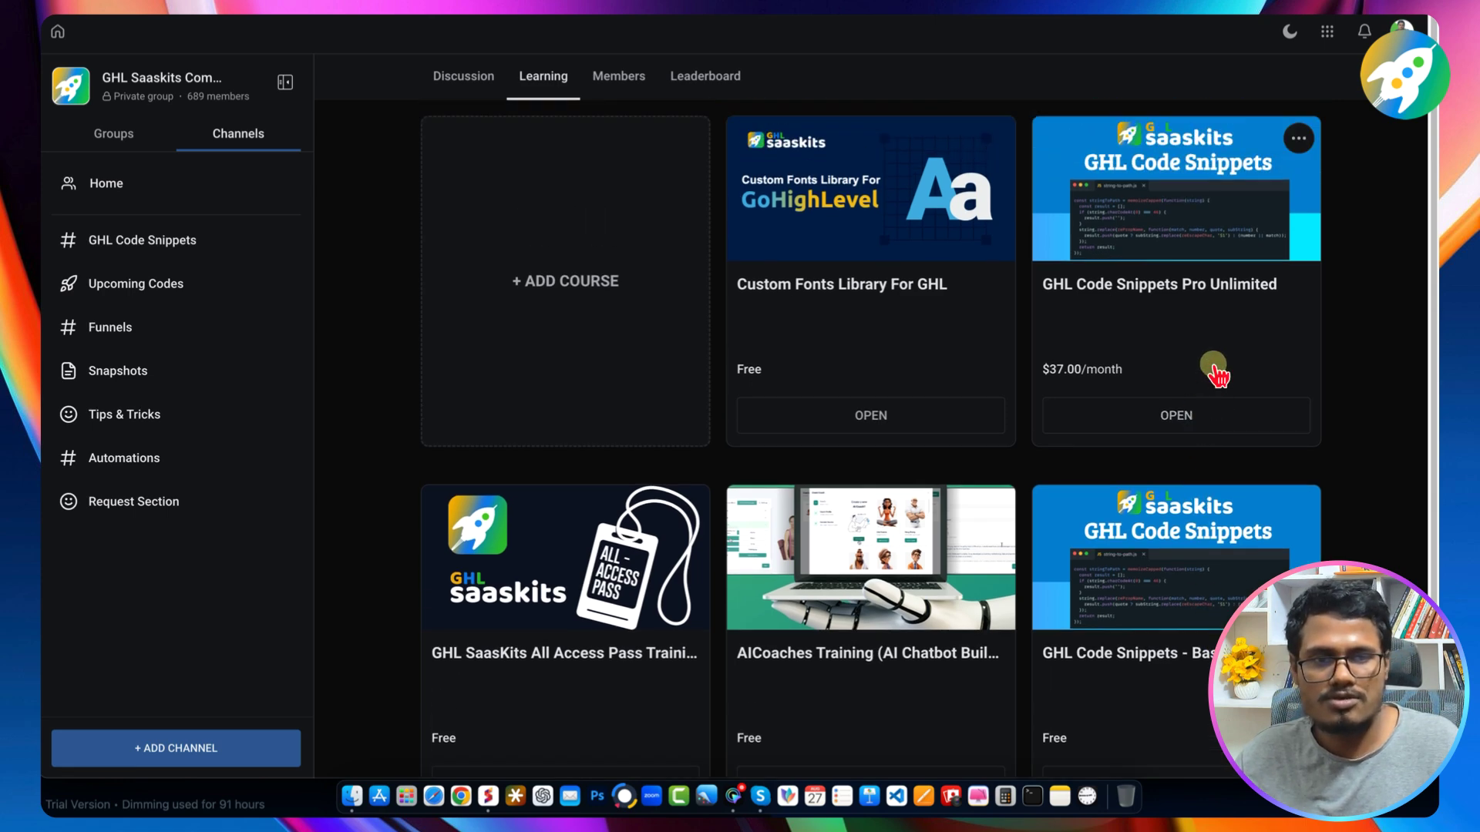